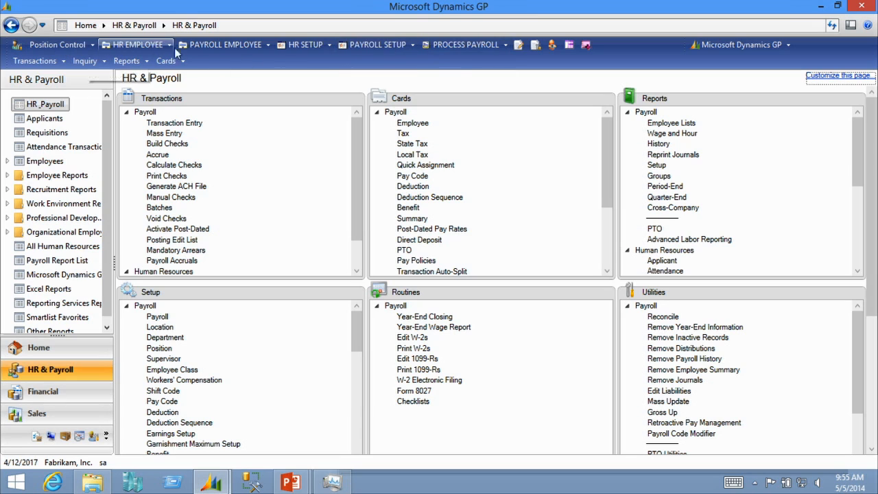
Open the Payroll Setup window from the HR & Payroll setup list
left_click(463, 44)
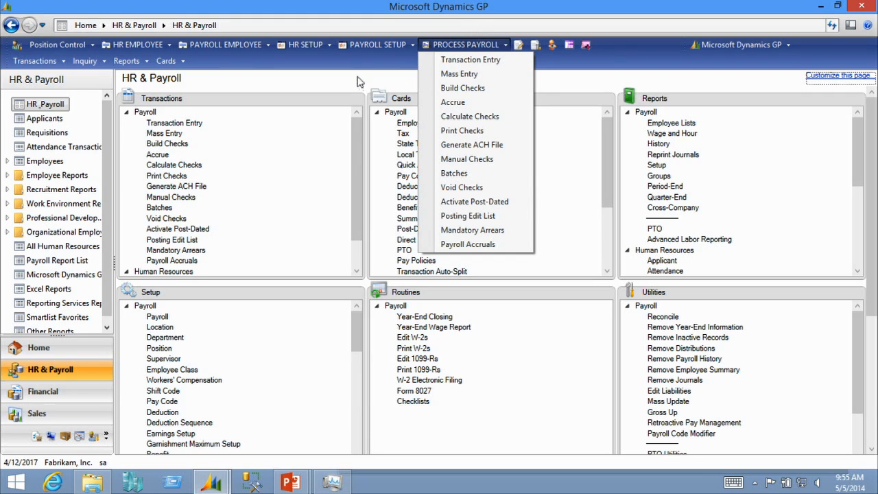
left_click(359, 104)
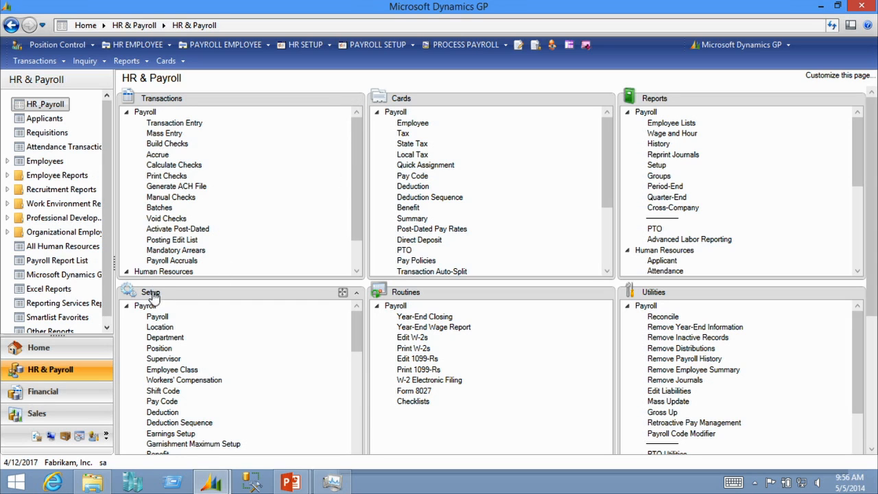
left_click(157, 318)
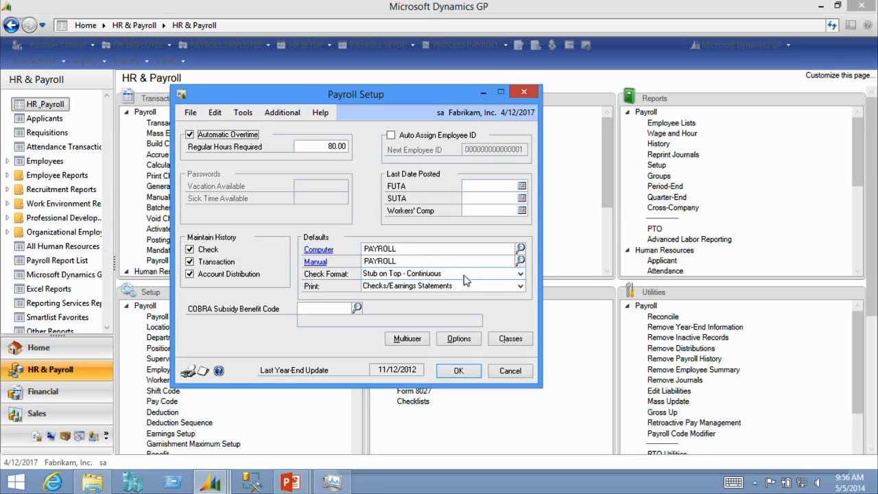
Review the available Check Format and Print default choices in Payroll Setup
left_click(521, 274)
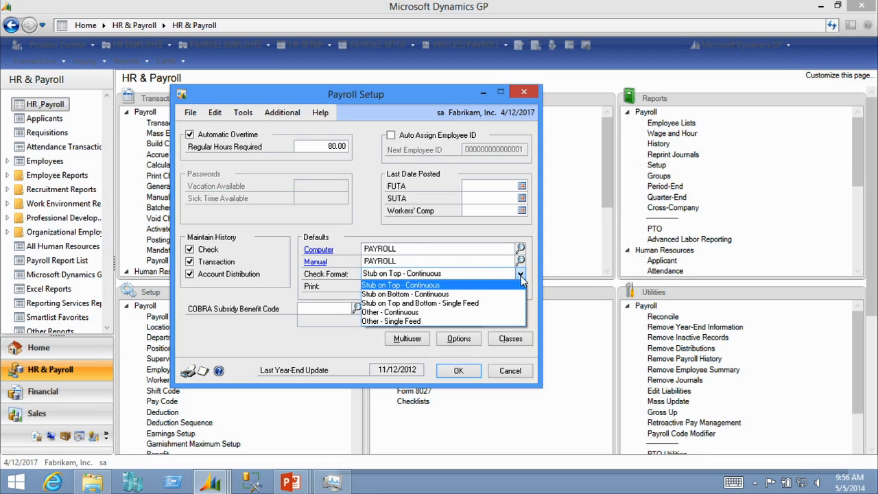
left_click(521, 275)
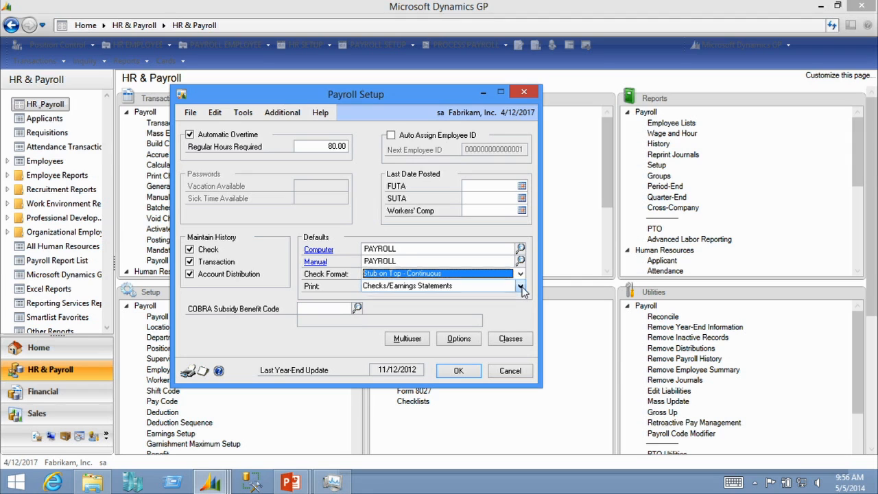
left_click(521, 287)
left_click(521, 287)
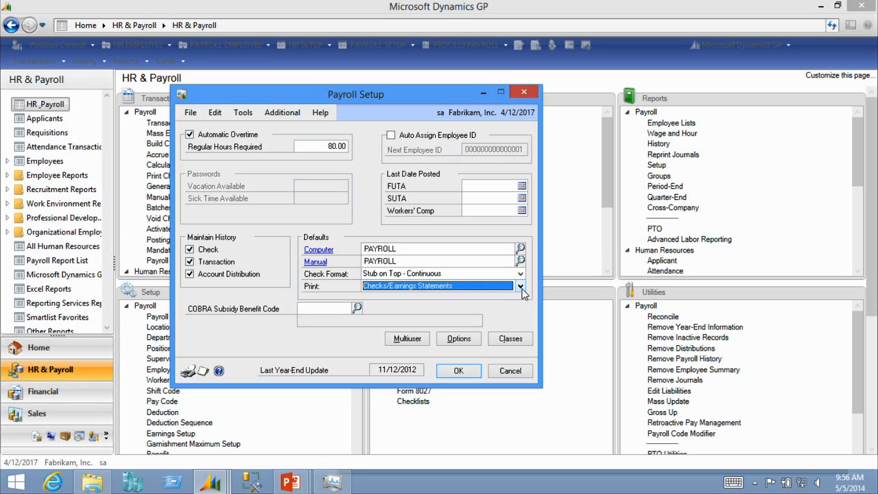
left_click(521, 287)
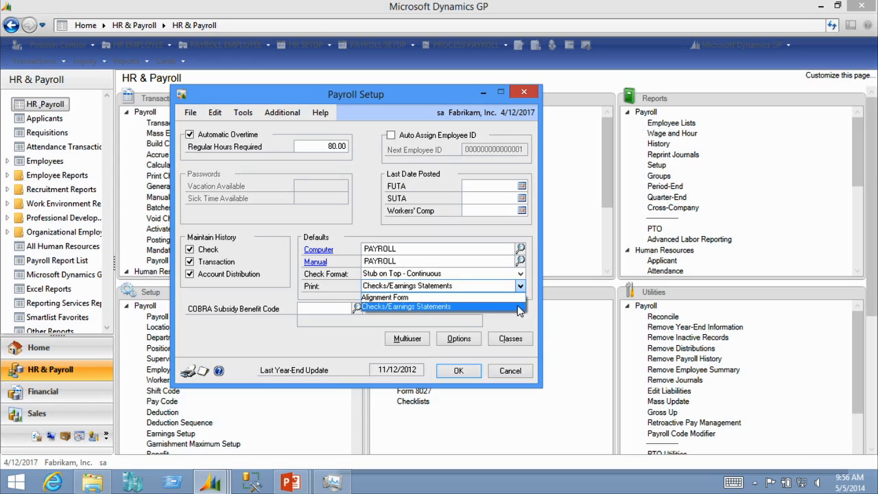
left_click(518, 307)
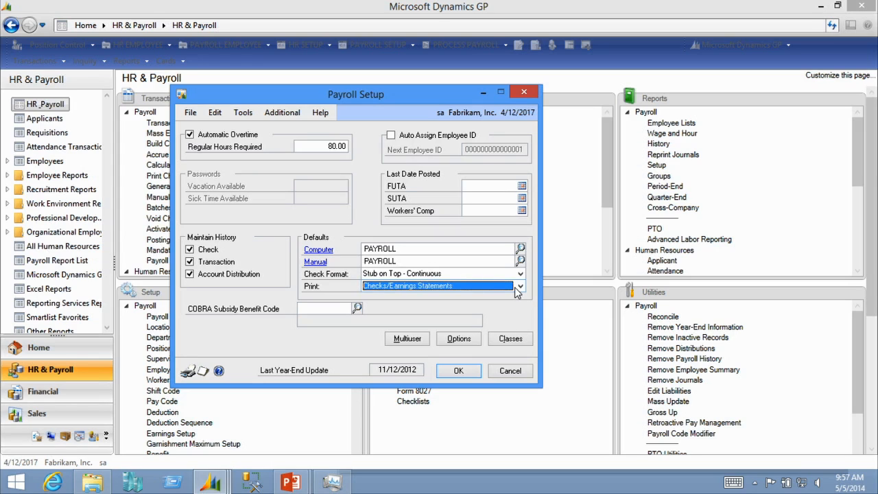
Open the Payroll Setup Options and review the decimal place choices for deductions
left_click(409, 341)
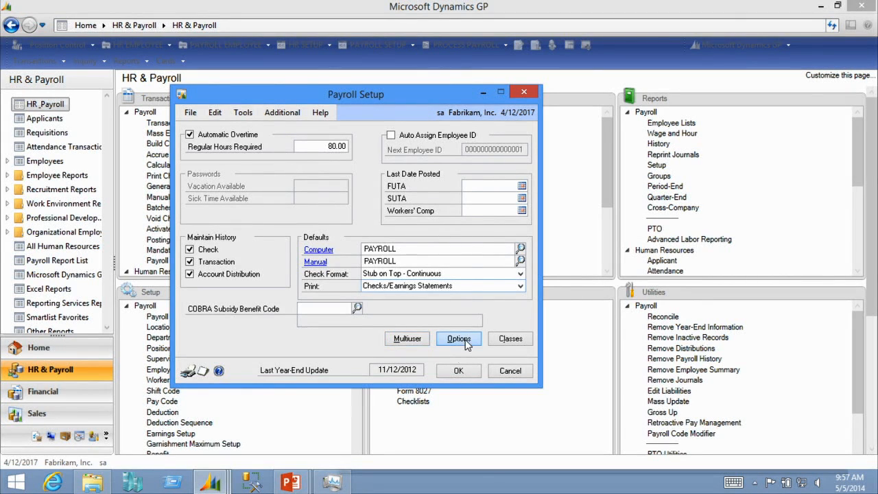
left_click(460, 340)
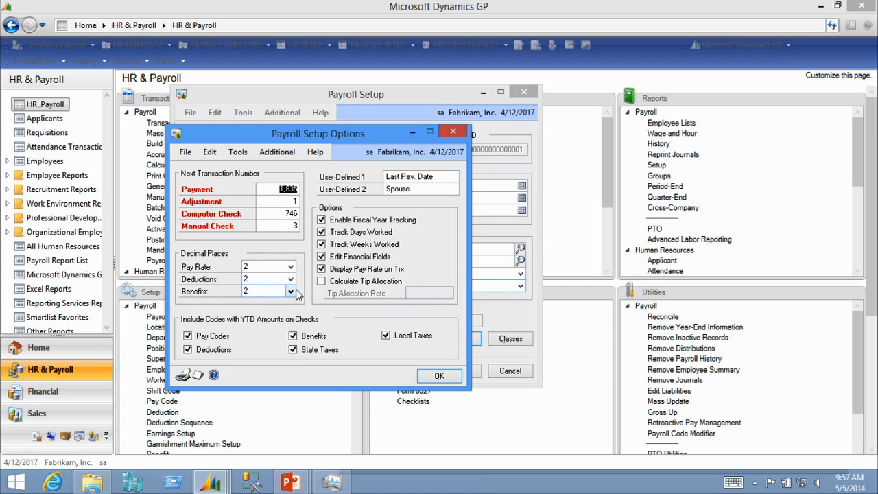
left_click(291, 280)
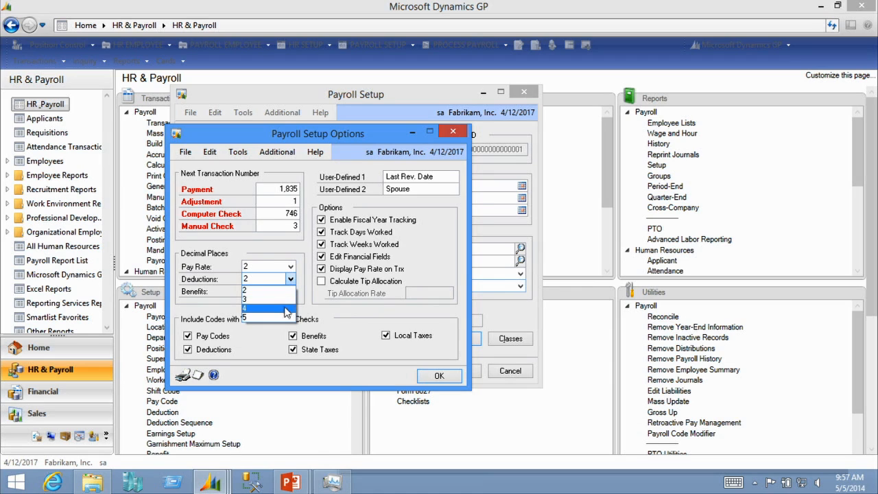
left_click(284, 287)
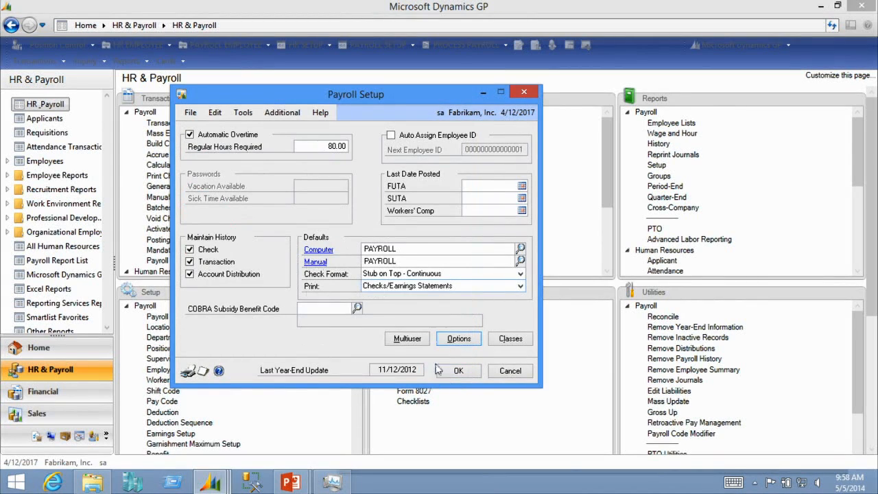
Review the SALES employee class and its assigned codes by code type, then close the payroll setup windows
left_click(510, 340)
left_click_drag(392, 94, 394, 84)
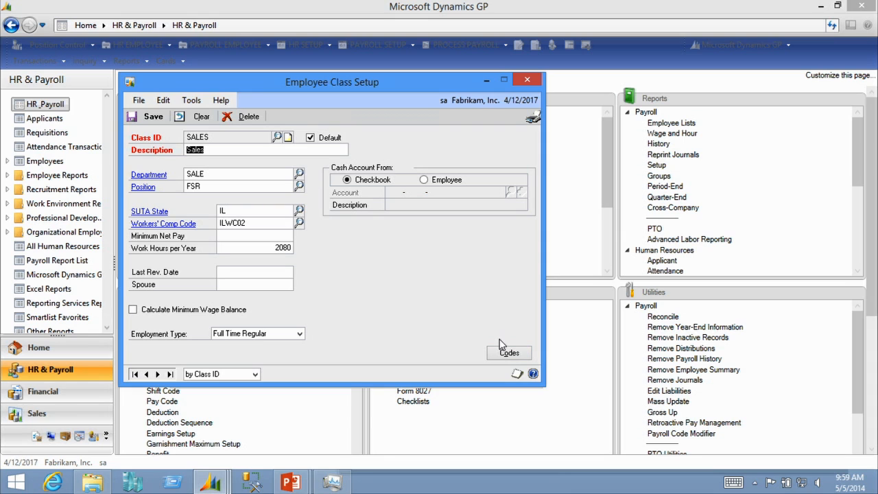
left_click(511, 357)
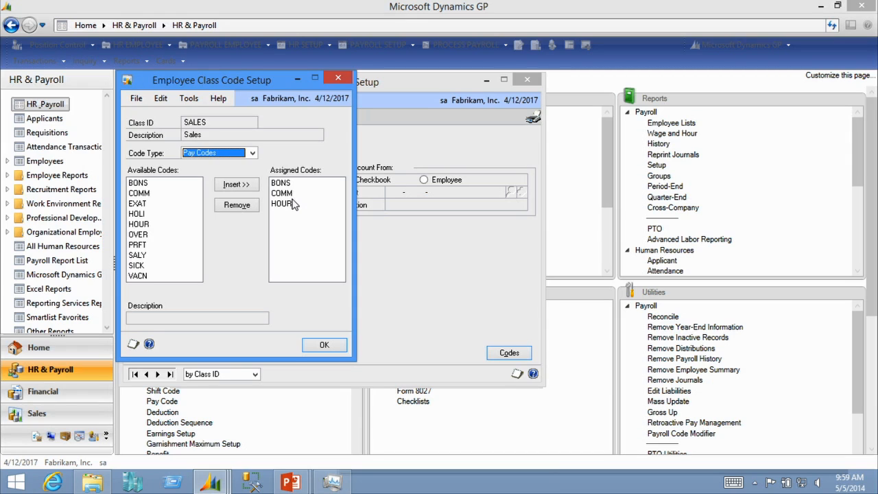
left_click(245, 152)
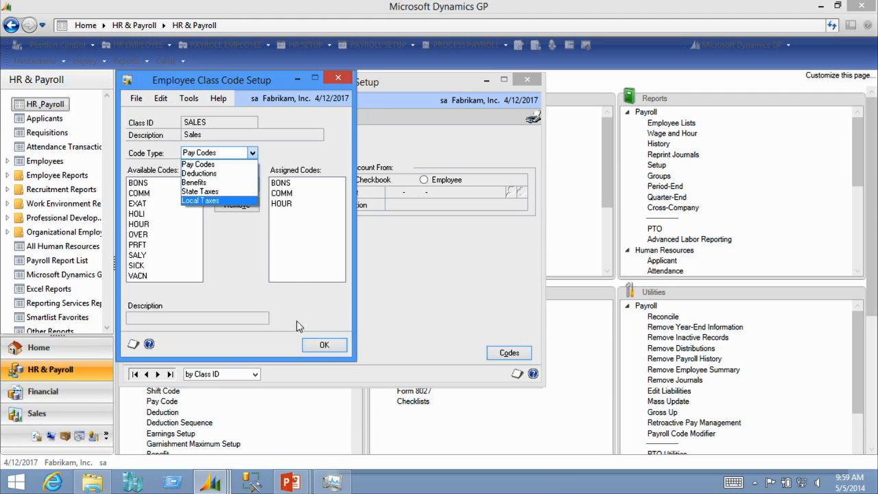
left_click(323, 351)
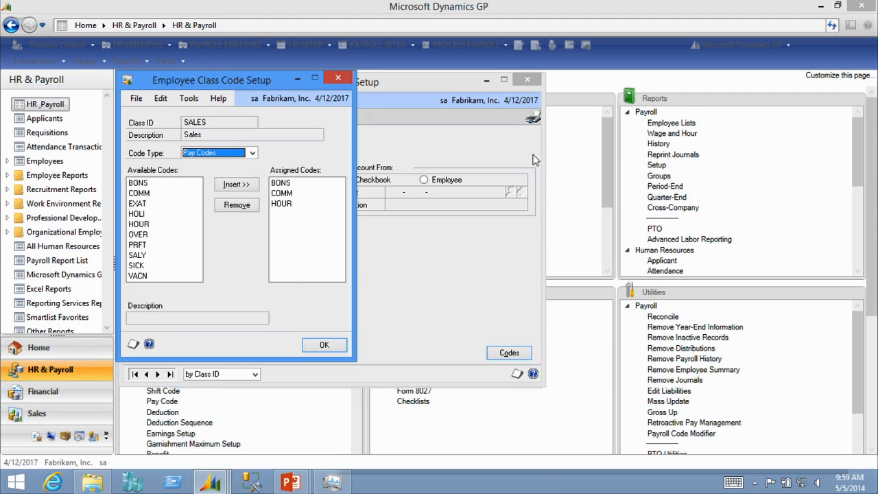
left_click(340, 347)
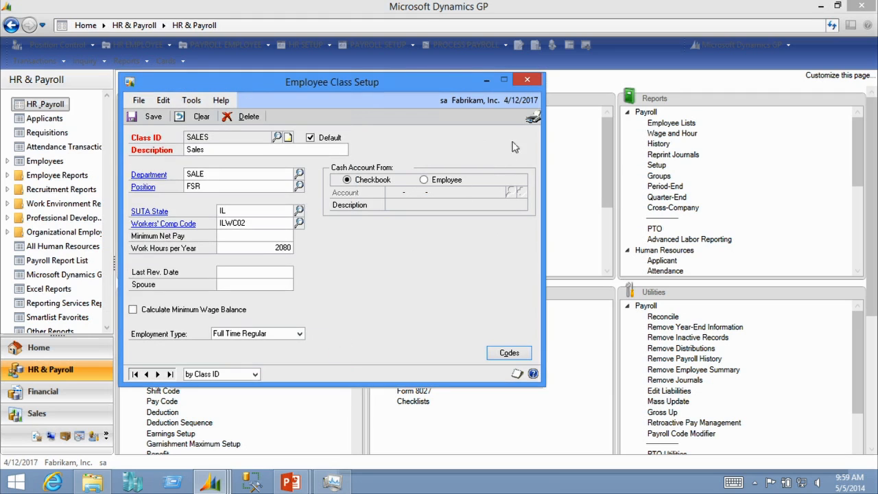
left_click(534, 80)
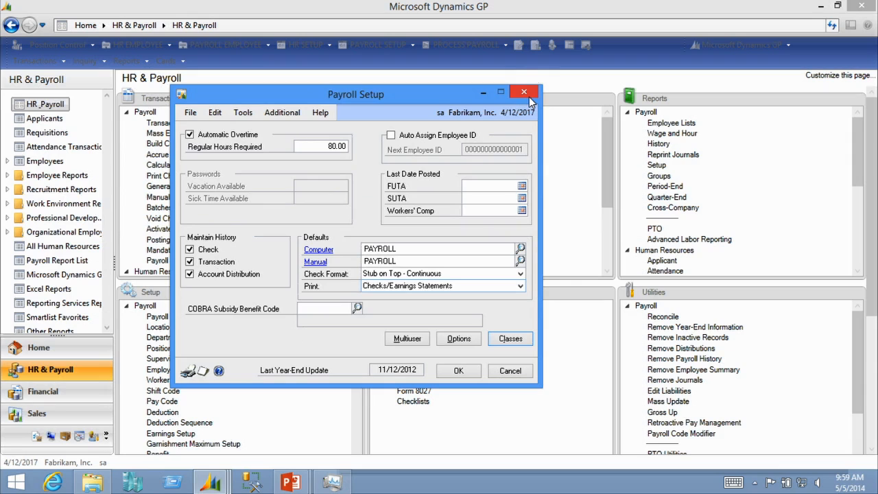
left_click(524, 92)
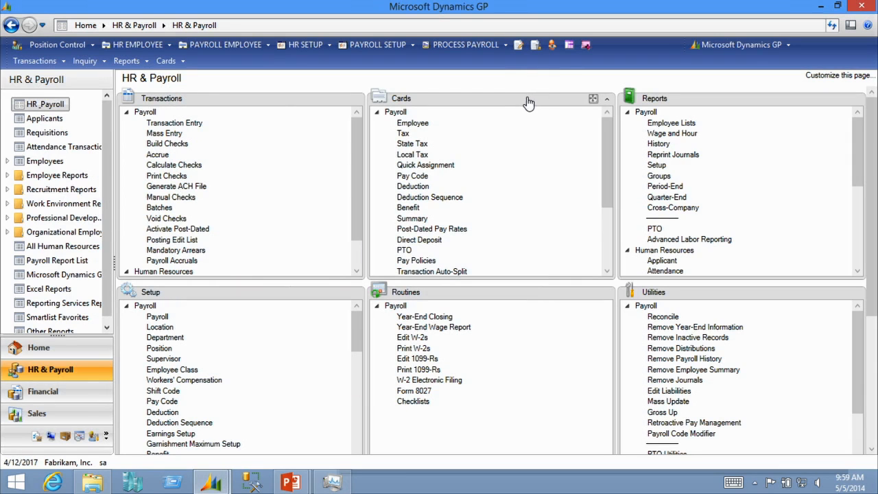
Open the Human Resources Preferences window from the system setup options
left_click(754, 46)
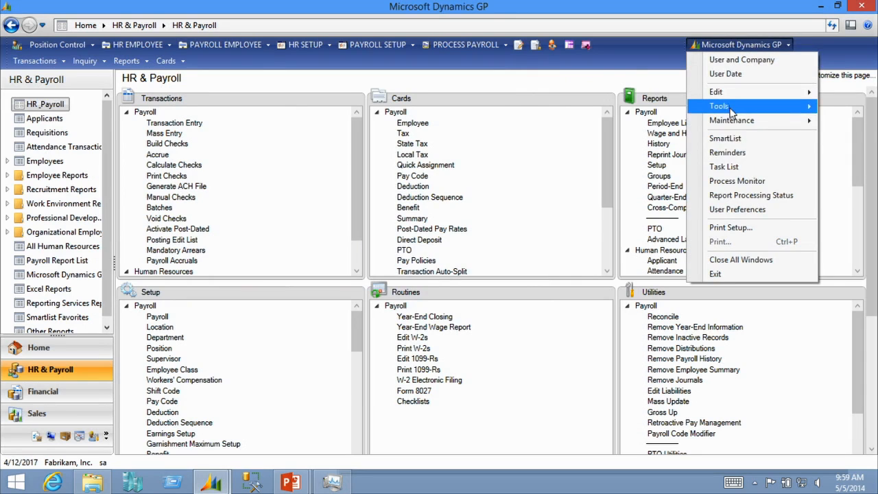
mouse_move(721, 108)
mouse_move(653, 116)
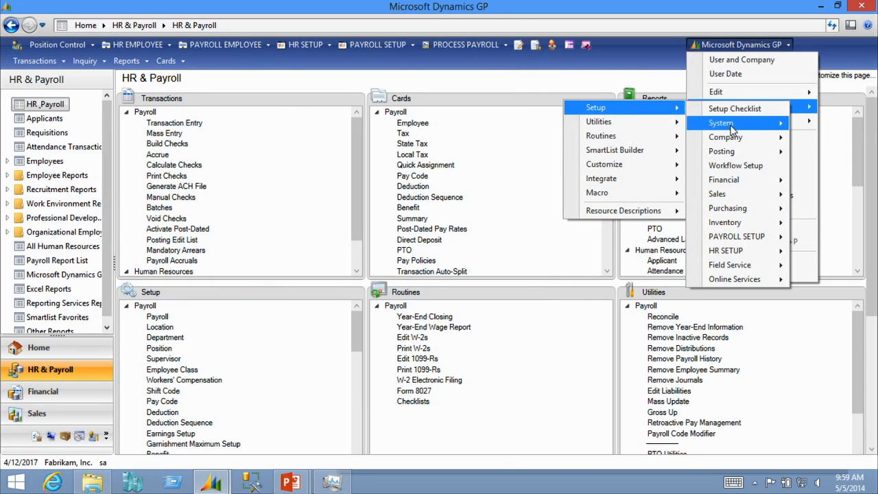
mouse_move(728, 126)
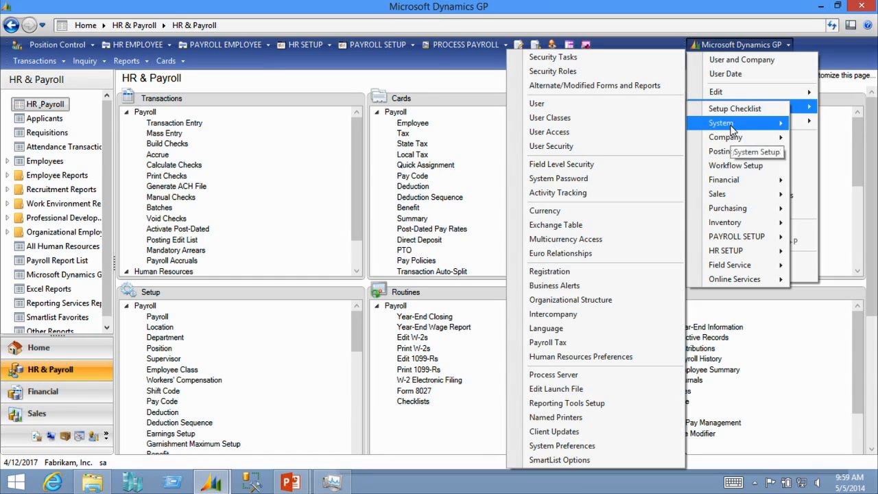
left_click(599, 361)
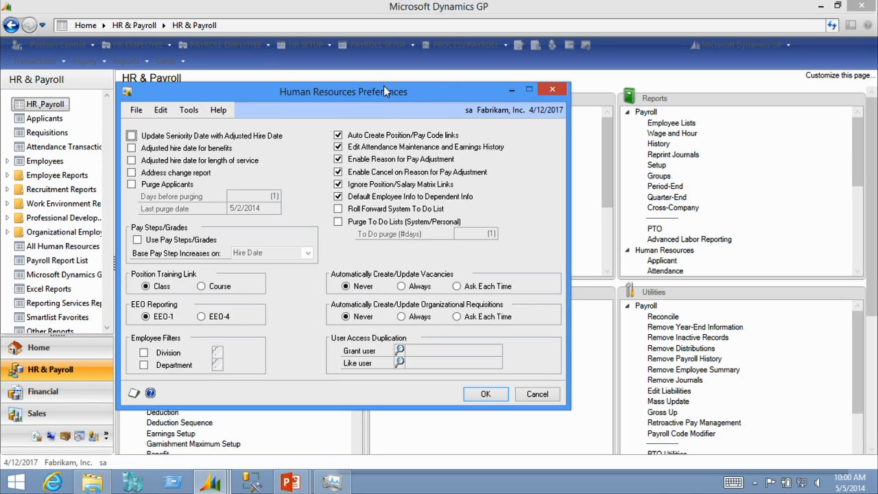
left_click_drag(385, 91, 425, 70)
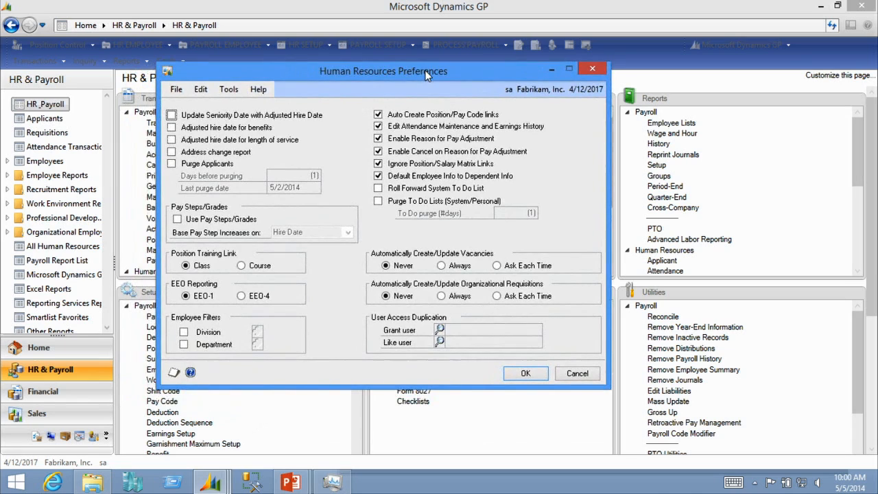
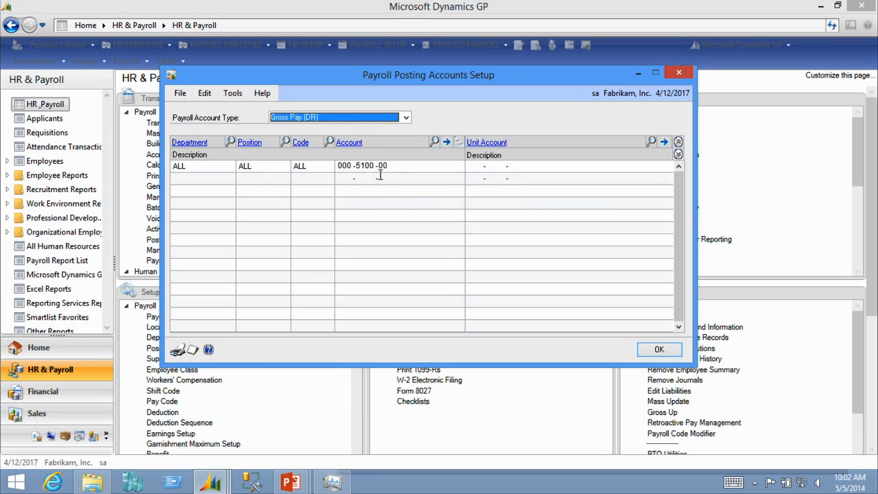
Browse the position lookup, then view the posting accounts for the Federal Tax Withholding (CR) account type
left_click(283, 142)
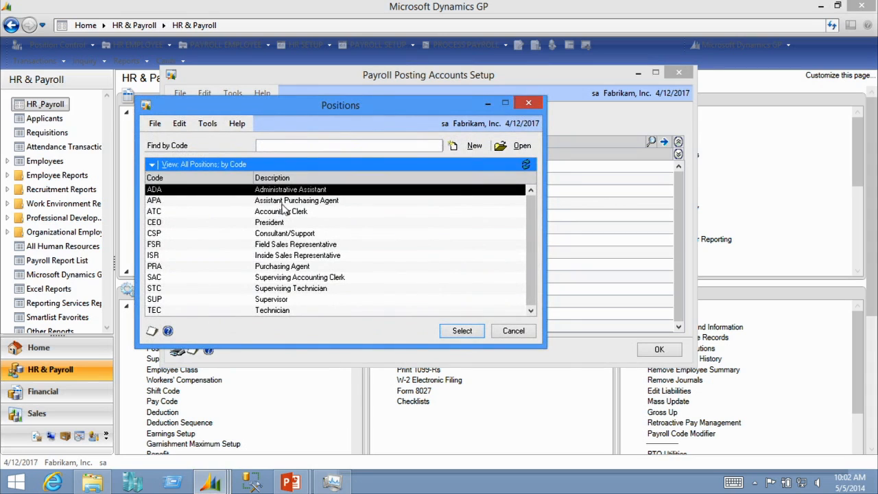
left_click(527, 104)
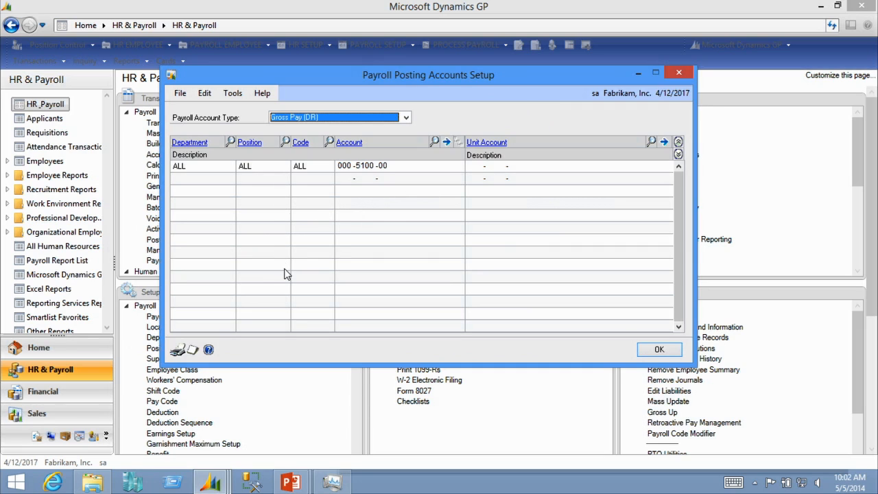
left_click(364, 114)
left_click(364, 114)
left_click(337, 117)
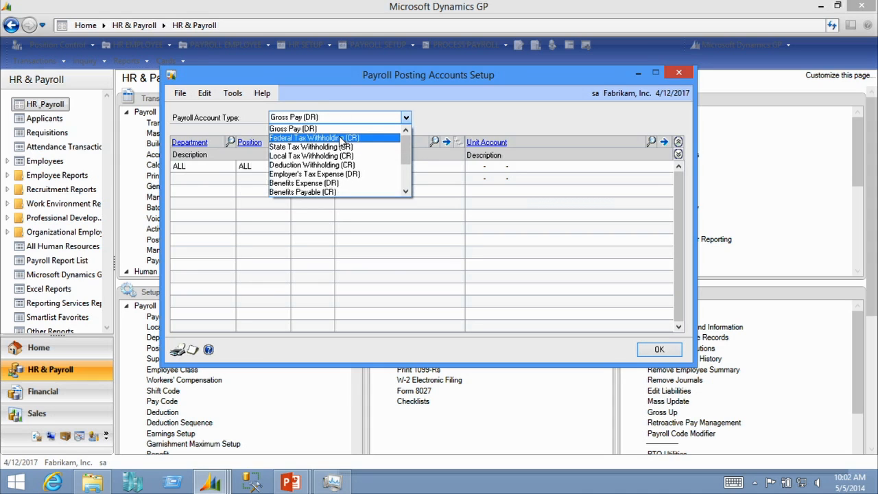
left_click(341, 139)
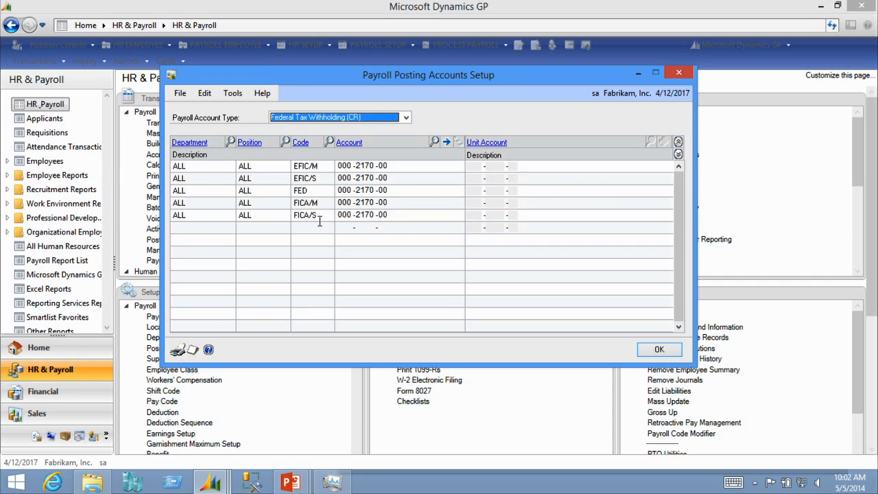
View the Benefits Expense (DR) and W/Comp Tax Expense (DR) posting accounts, then close Payroll Posting Accounts Setup
left_click(367, 120)
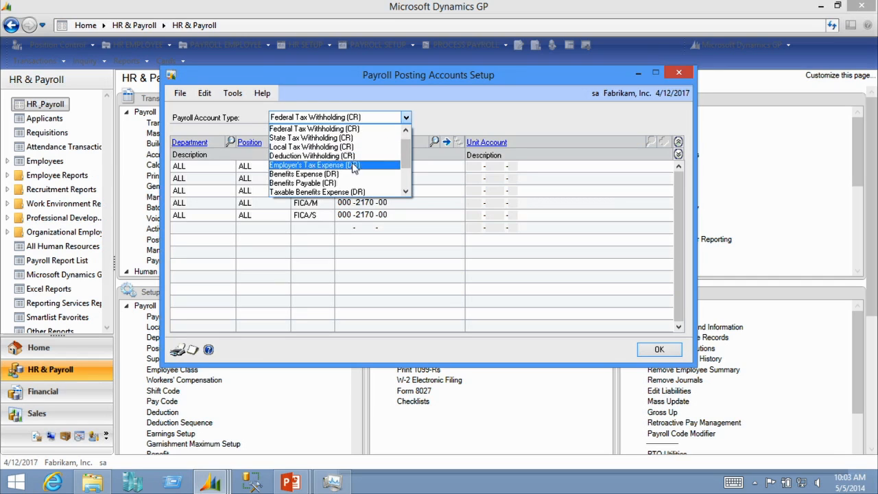
left_click(352, 175)
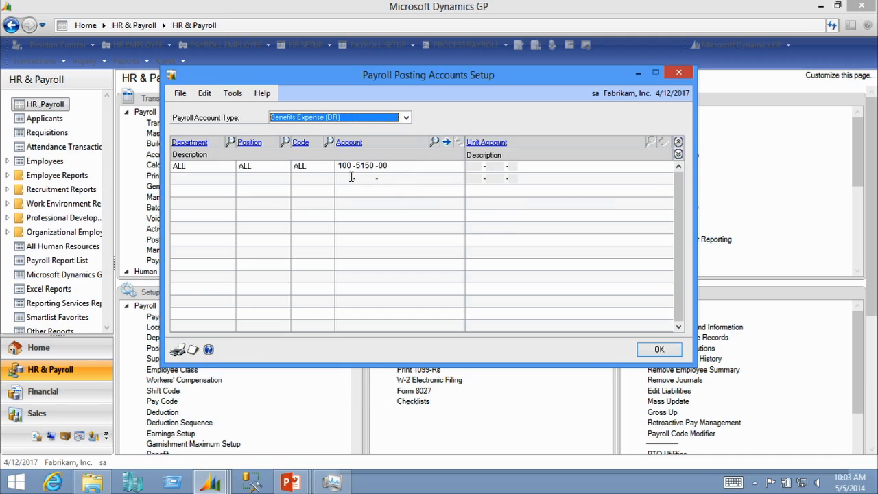
left_click(369, 117)
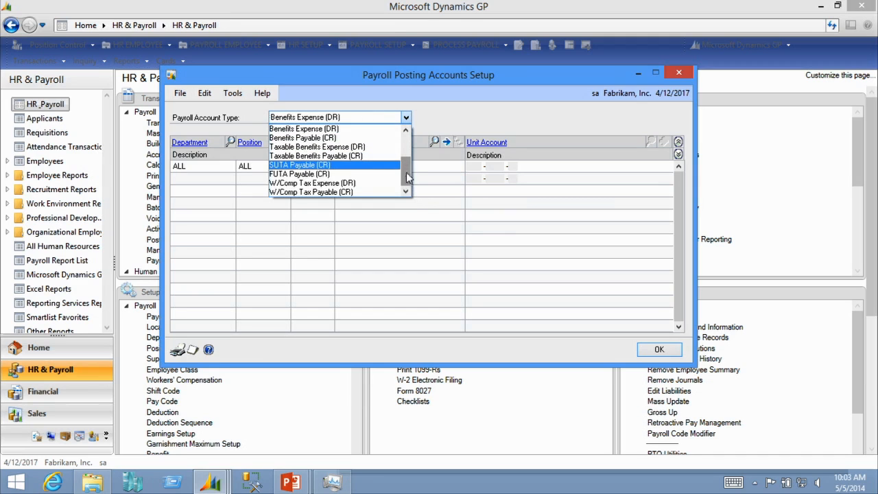
left_click(366, 183)
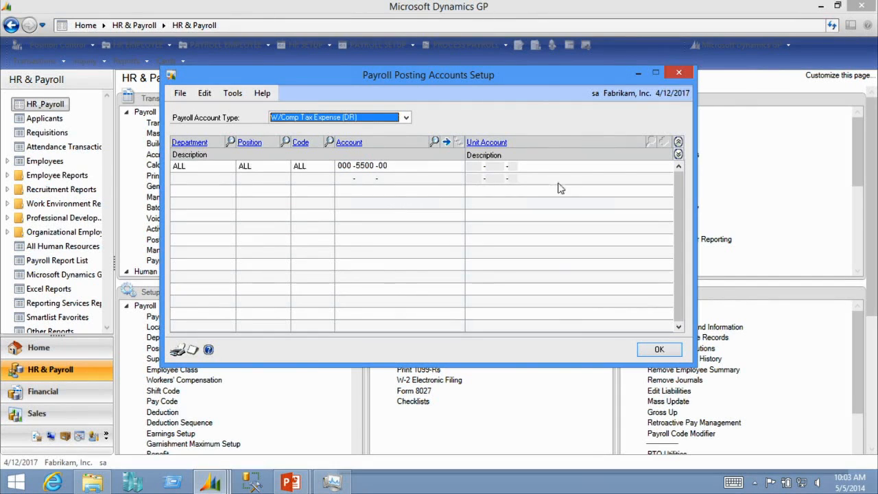
left_click(676, 71)
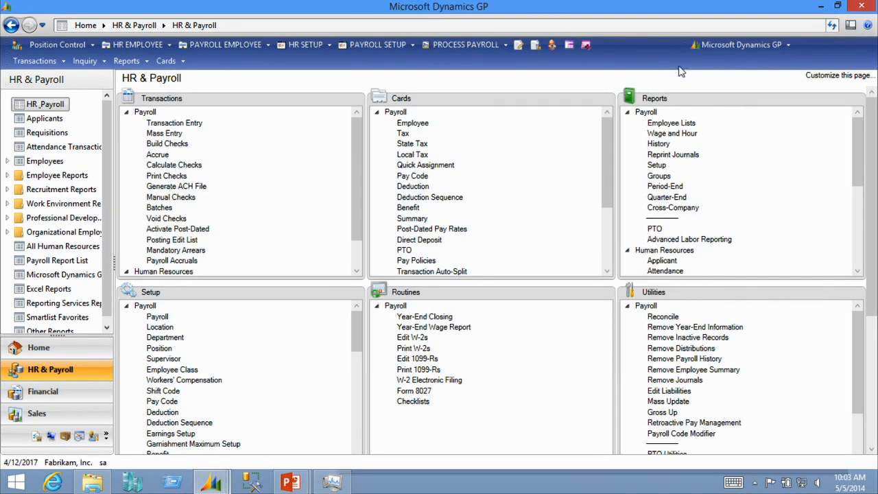
Open Posting Setup and select the Payroll series with the Computer Checks origin
left_click(746, 44)
mouse_move(739, 108)
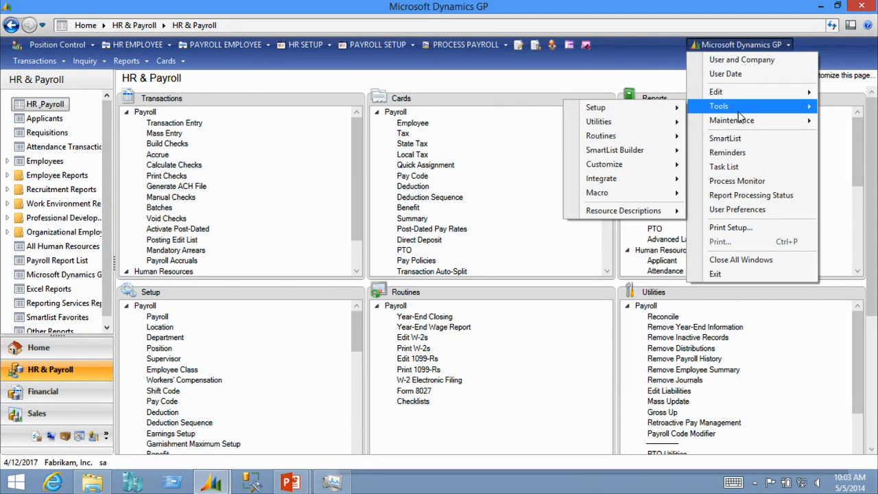
mouse_move(636, 112)
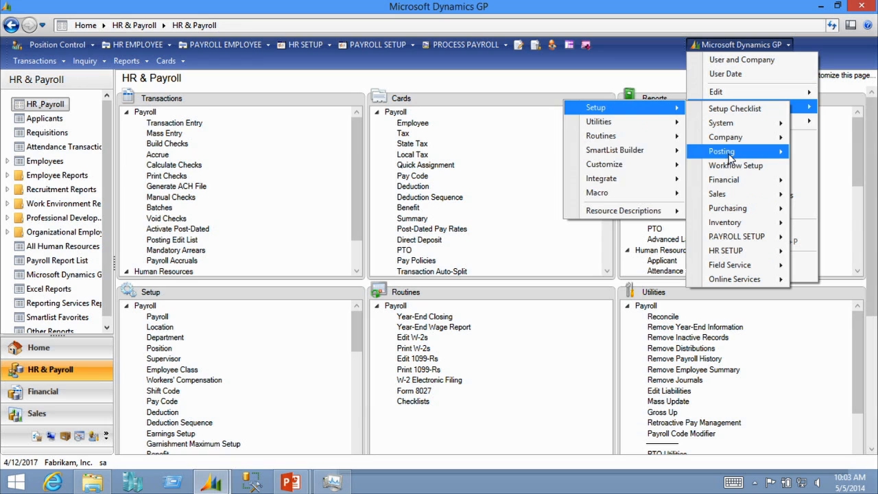
mouse_move(729, 158)
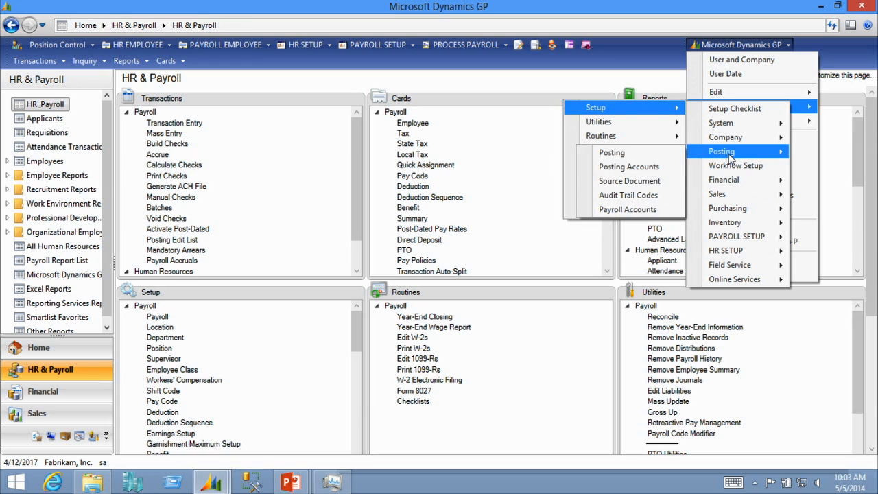
left_click(638, 149)
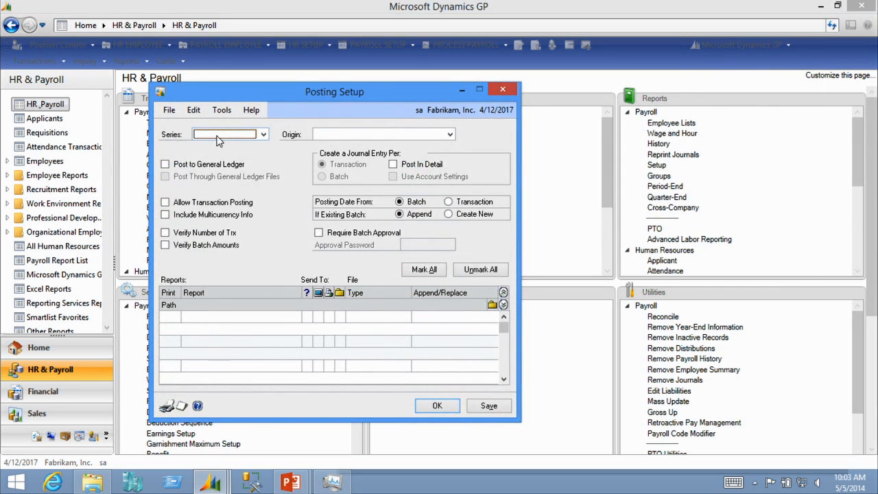
left_click(217, 137)
left_click(221, 181)
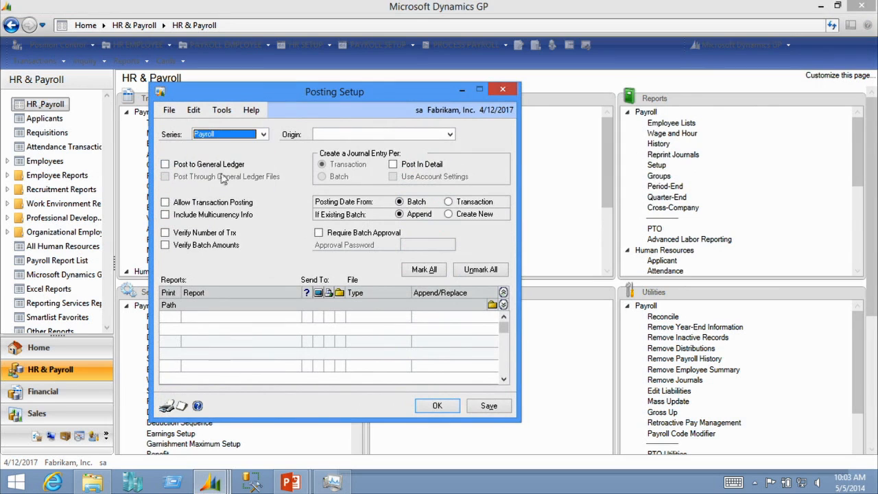
left_click(368, 140)
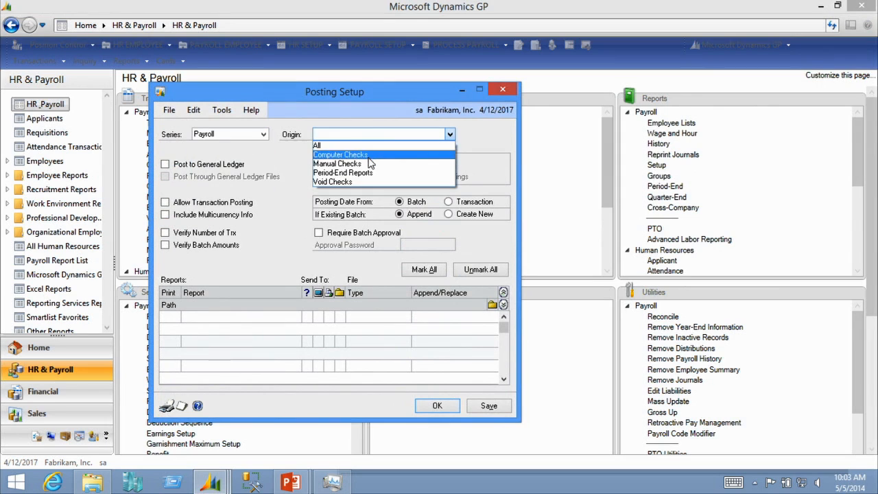
left_click(369, 155)
Toggle the print option for the Benefit Register-PPR report on and back off
left_click_drag(364, 83, 363, 15)
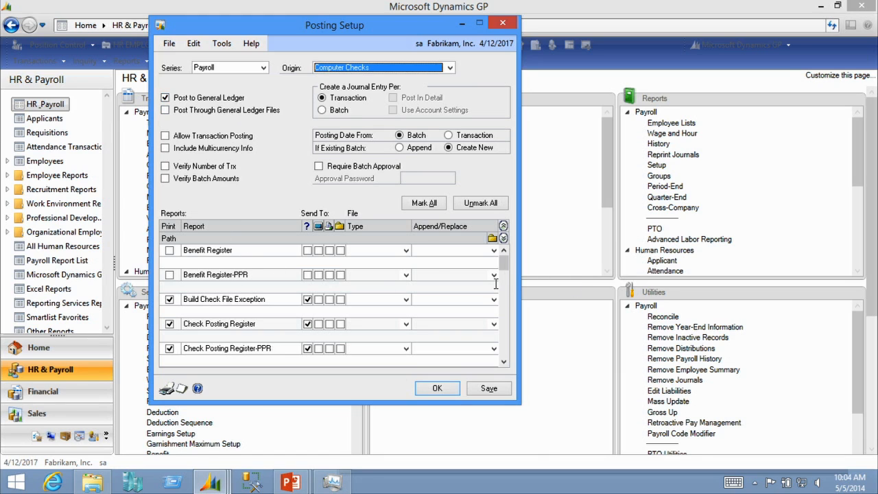
left_click_drag(376, 404, 376, 447)
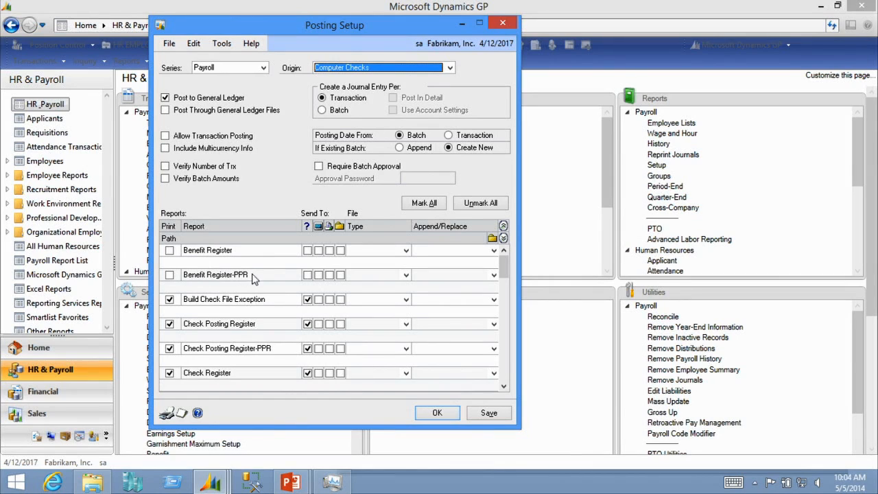
left_click(169, 275)
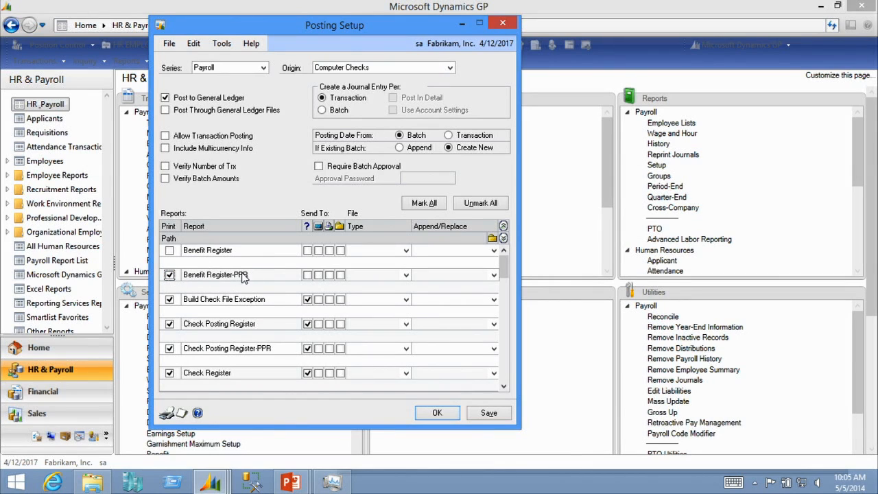
left_click(170, 275)
Review the report print settings from Benefit Register-PPR down to Direct Deposit Check Register
left_click(505, 387)
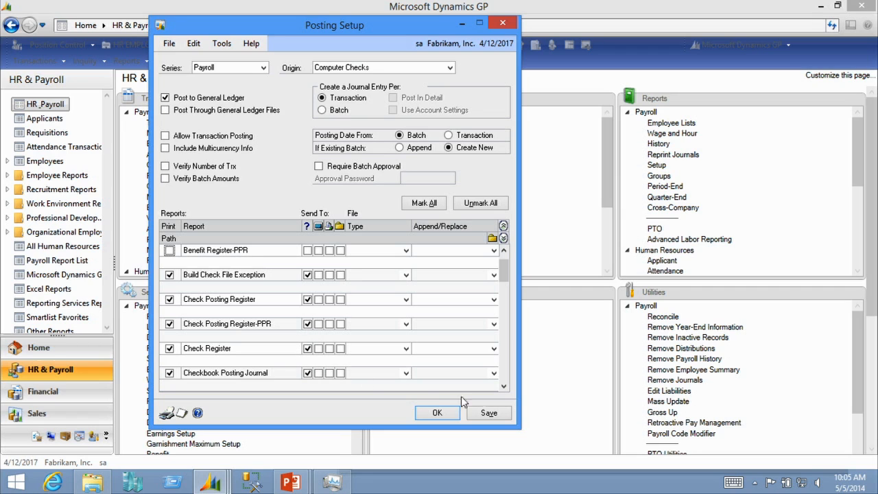
left_click(502, 387)
left_click(502, 387)
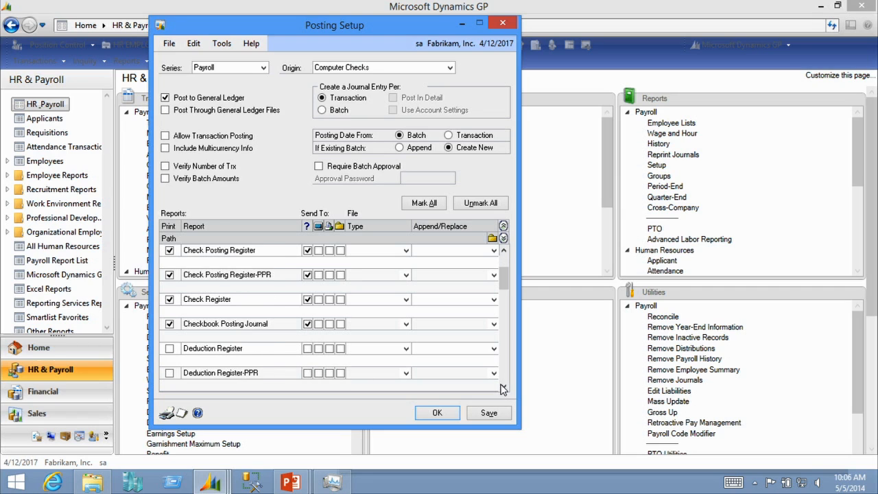
left_click(503, 387)
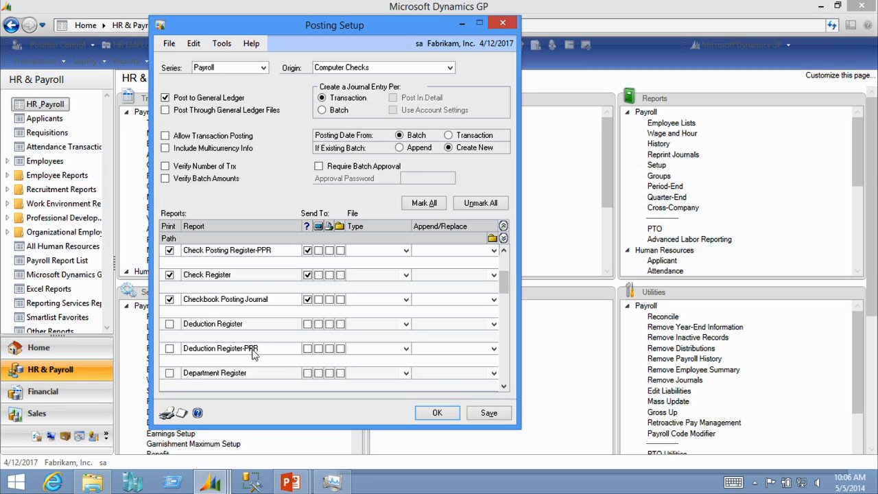
left_click(505, 387)
left_click(504, 387)
left_click(504, 387)
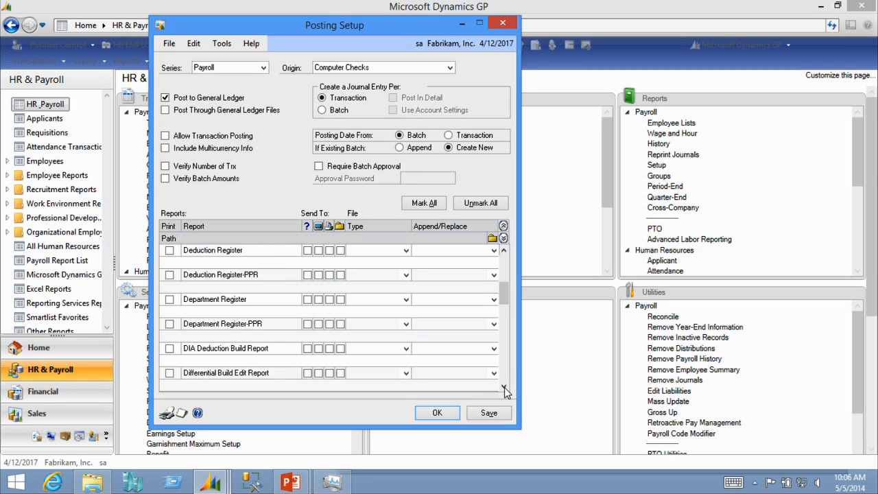
left_click(504, 387)
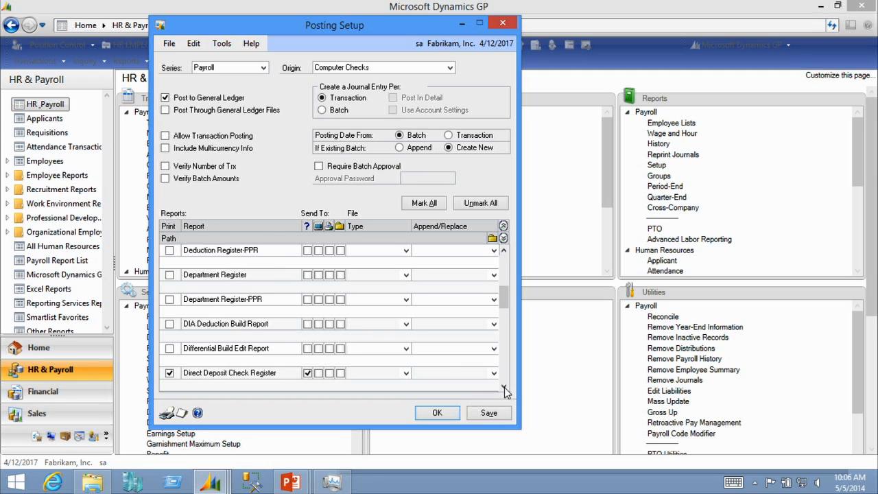
left_click(307, 373)
Review the remaining report print settings through Vacation/Sick Time Acc Reg-PPR and close Posting Setup with OK
left_click(505, 387)
left_click(504, 386)
left_click(504, 386)
left_click(504, 387)
left_click(505, 387)
left_click(505, 387)
left_click(504, 386)
left_click(505, 386)
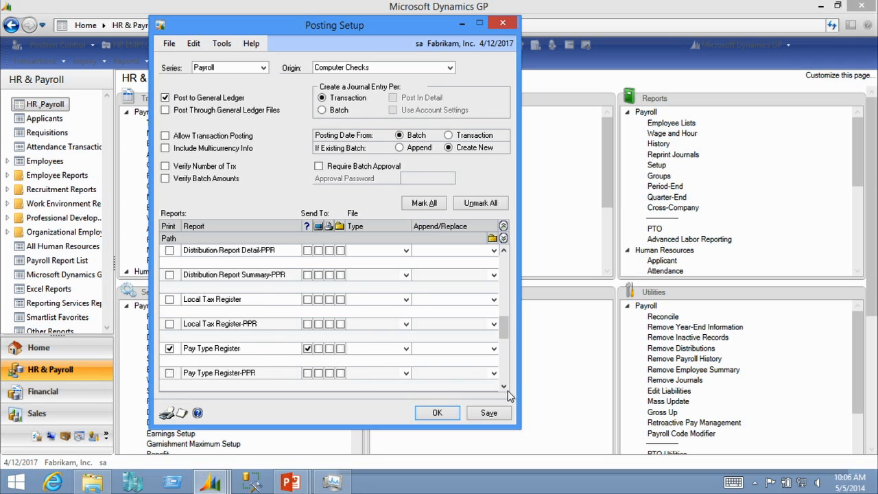
left_click(505, 386)
left_click(505, 386)
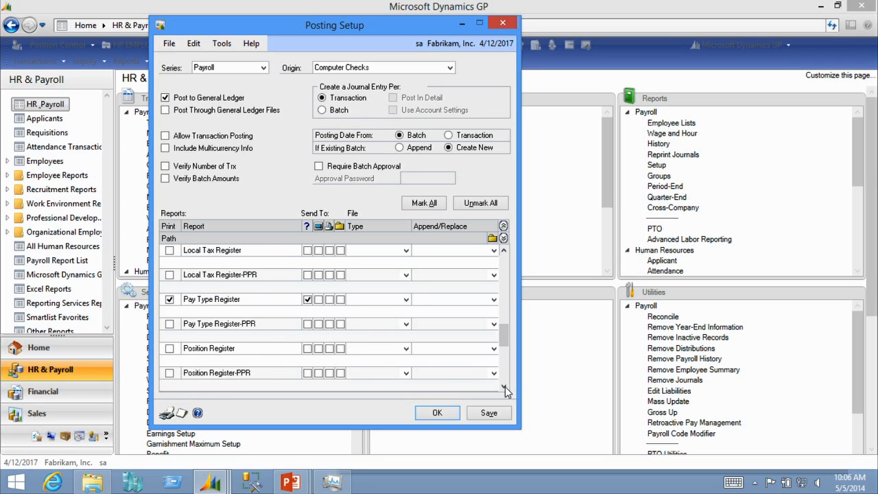
left_click(505, 386)
left_click(505, 386)
left_click(505, 386)
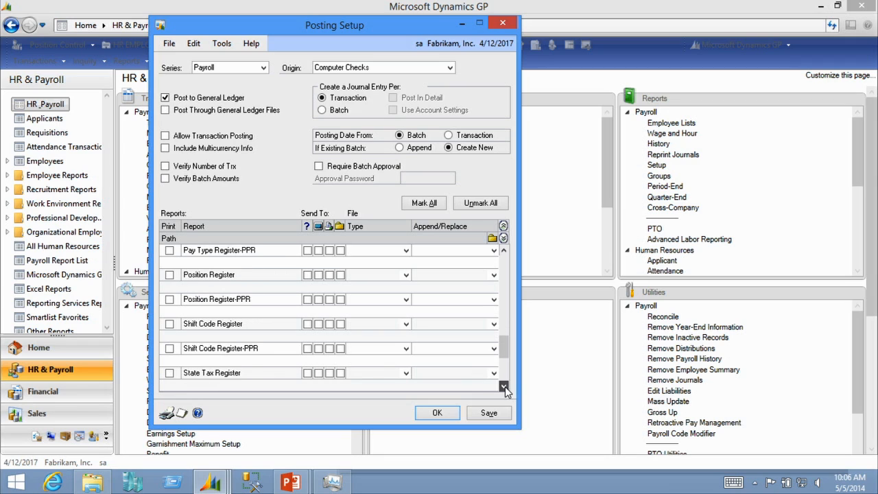
left_click(505, 374)
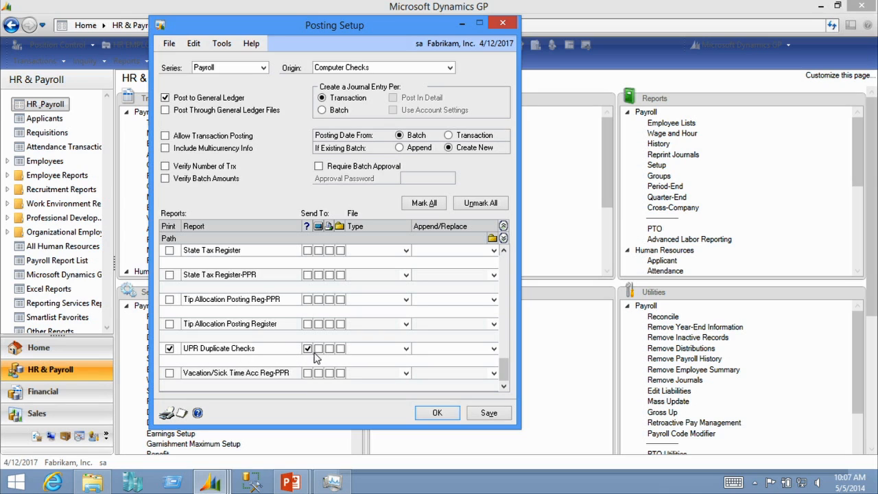
left_click(437, 414)
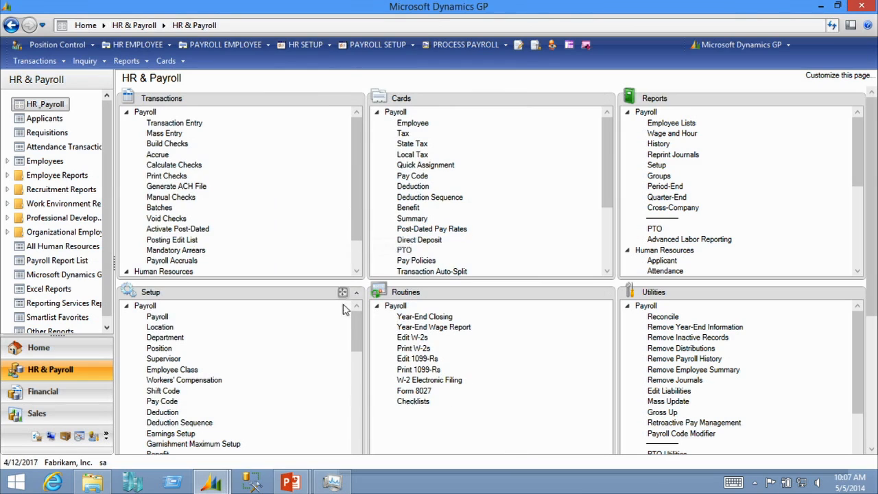
Switch to the PowerPoint slide show and advance to the Taxes, Unemployment slide
left_click(300, 487)
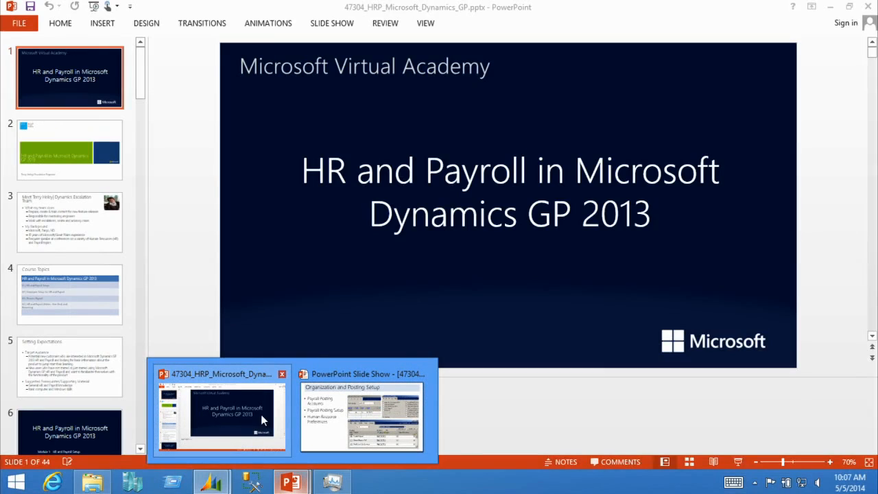
left_click(361, 415)
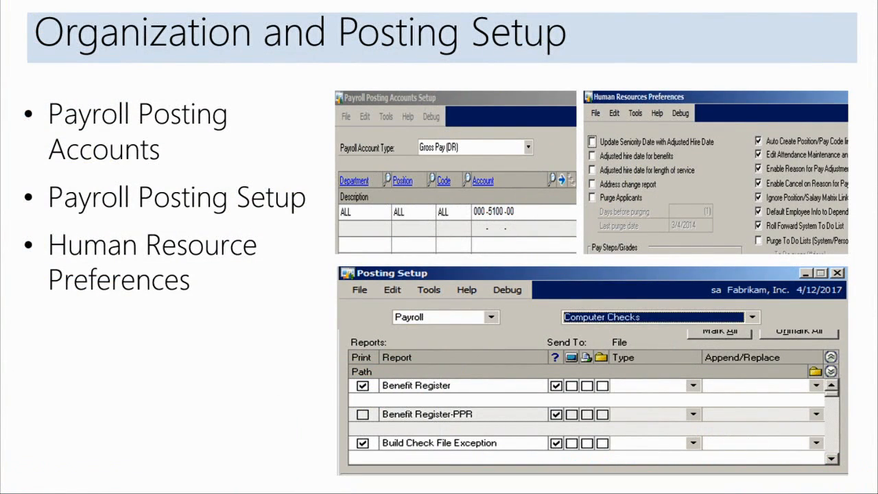
key("Right")
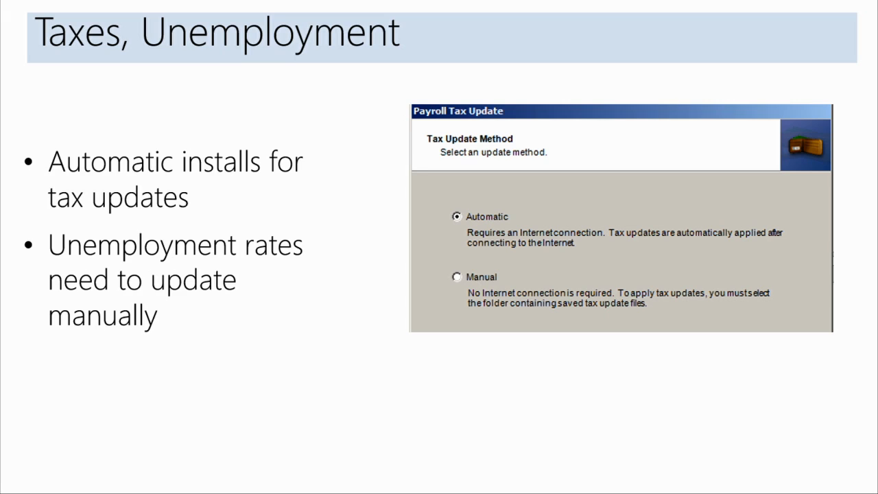
Switch back to Dynamics GP and browse the Maintenance menu's payroll update options without choosing one
key("alt+Tab")
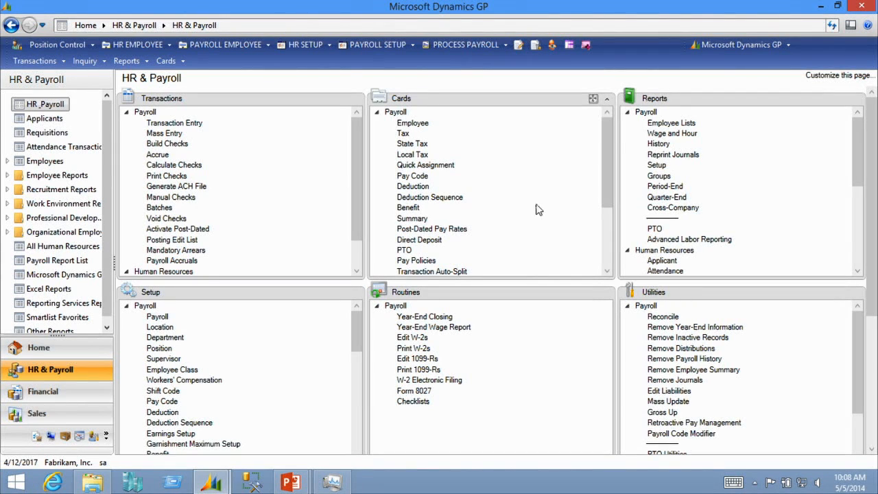
left_click(753, 44)
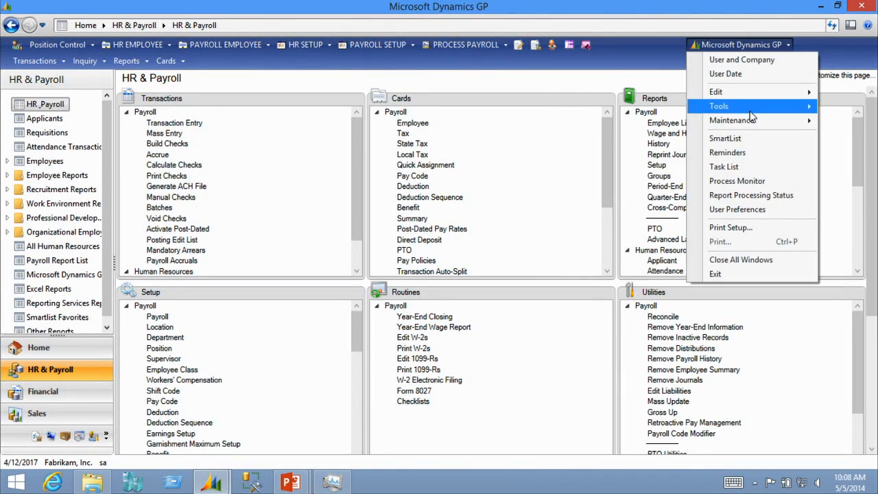
mouse_move(755, 124)
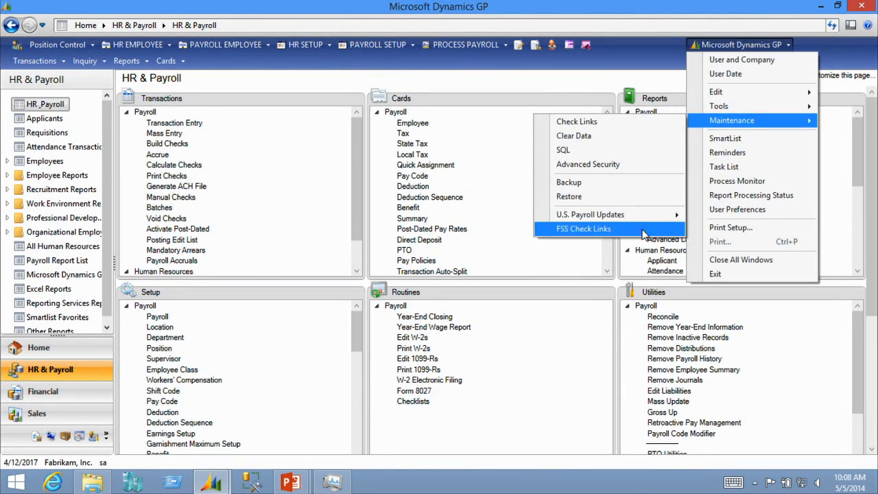
mouse_move(669, 221)
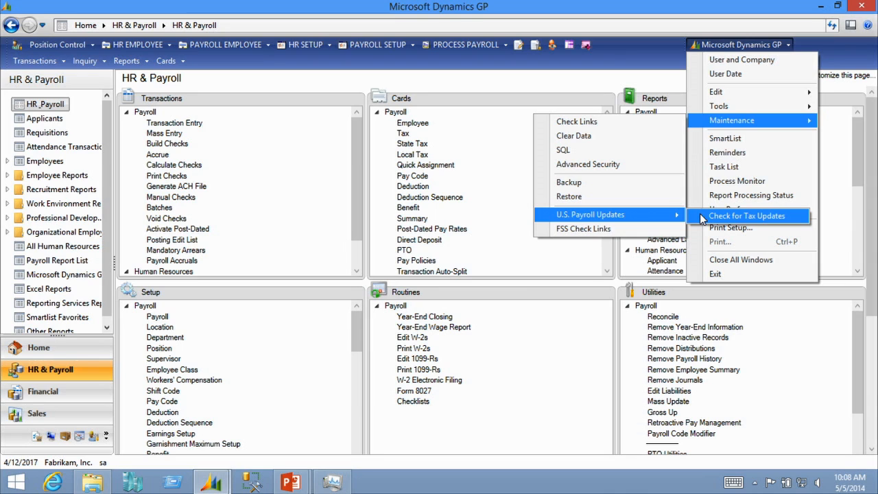
left_click(462, 85)
Open the Payroll Tax Setup window from the setup menus and reposition it
left_click(759, 45)
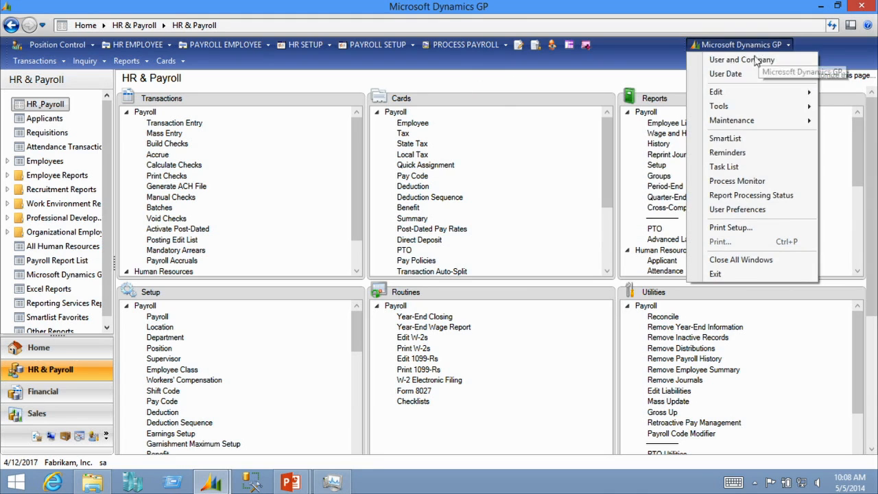
mouse_move(647, 118)
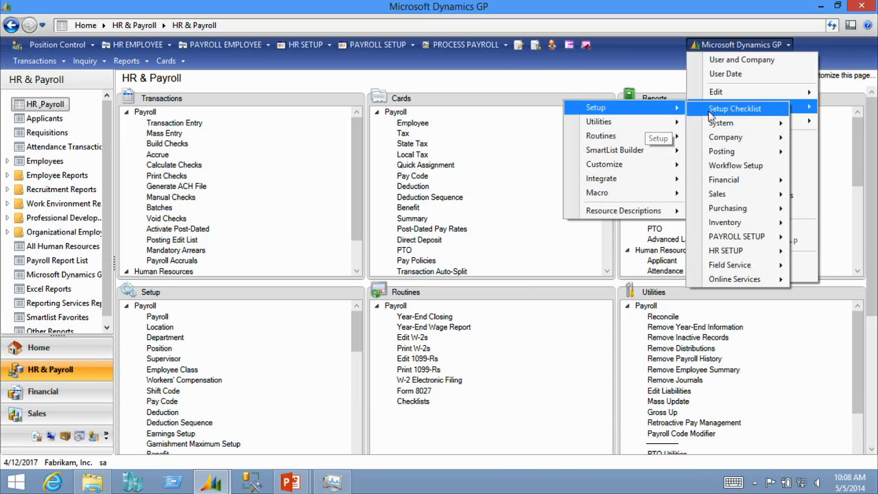
mouse_move(727, 123)
left_click(590, 343)
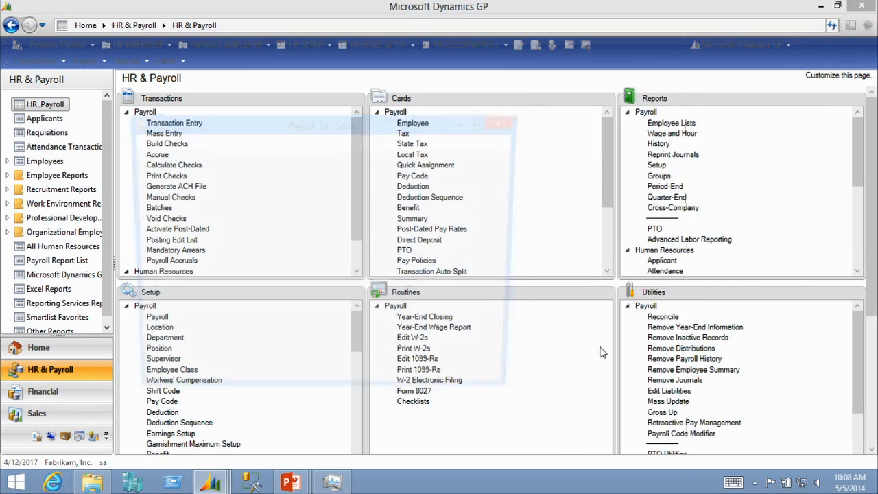
left_click_drag(367, 125, 391, 91)
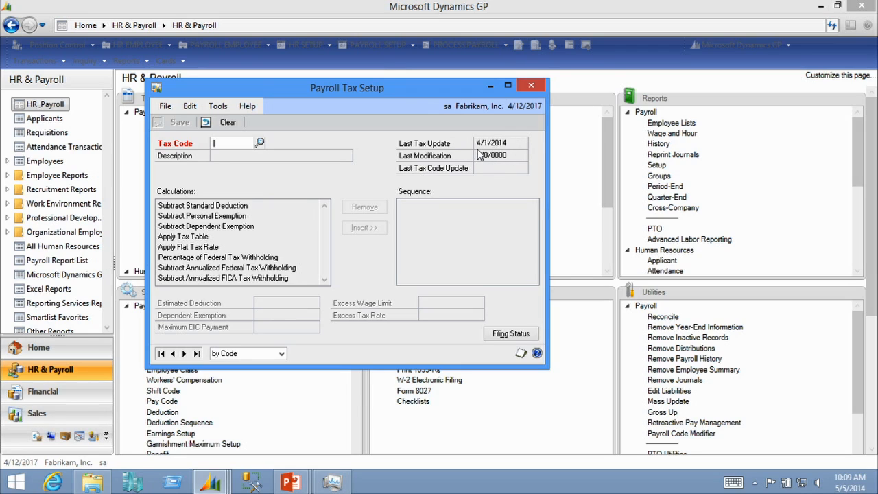
Look up and open the EFICM Employer FICA/Medicare tax code
left_click(260, 144)
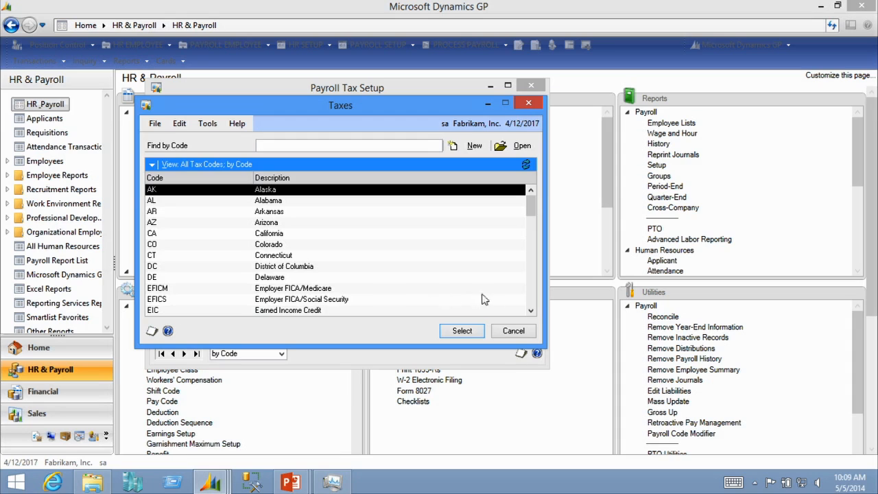
left_click(534, 312)
left_click(533, 313)
left_click(533, 313)
left_click(534, 313)
left_click(534, 313)
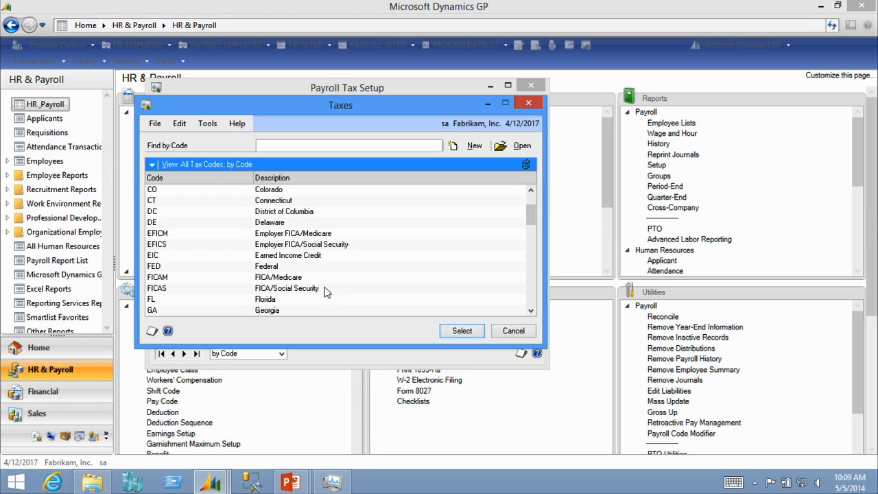
double_click(310, 234)
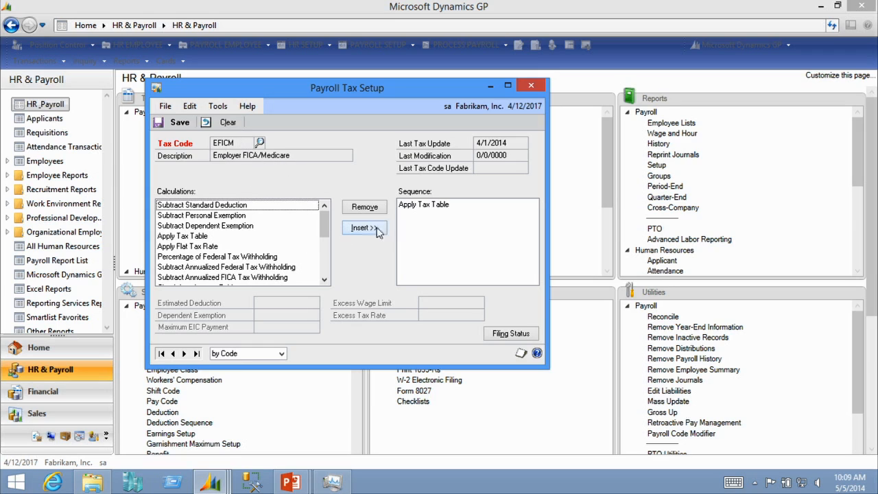
Review the EFICM filing status NA and its payroll tax table, then close both windows
left_click(523, 336)
left_click(400, 175)
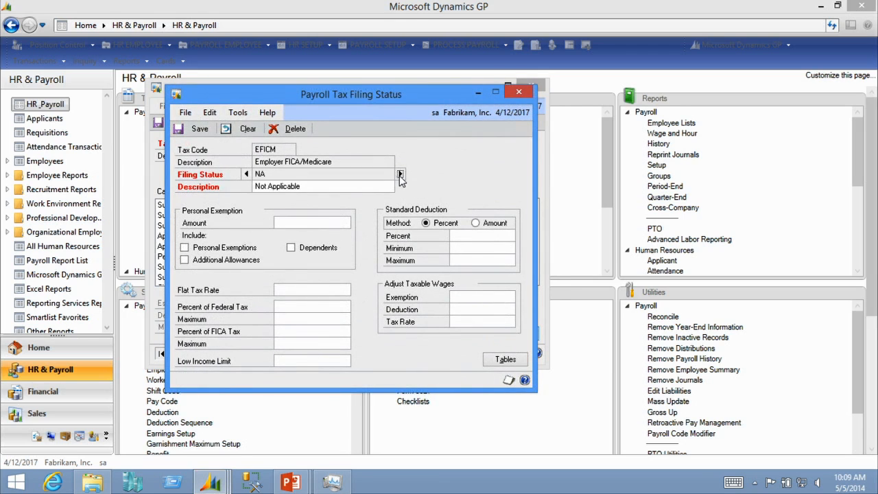
left_click(506, 360)
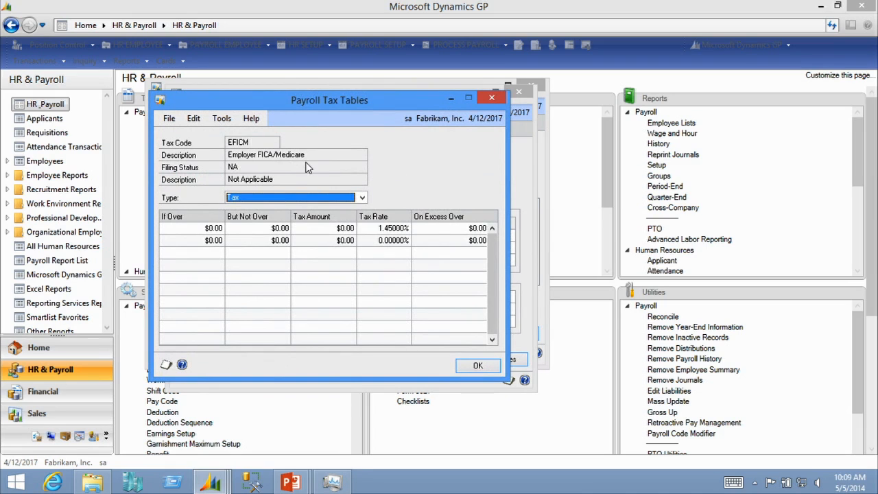
left_click(492, 97)
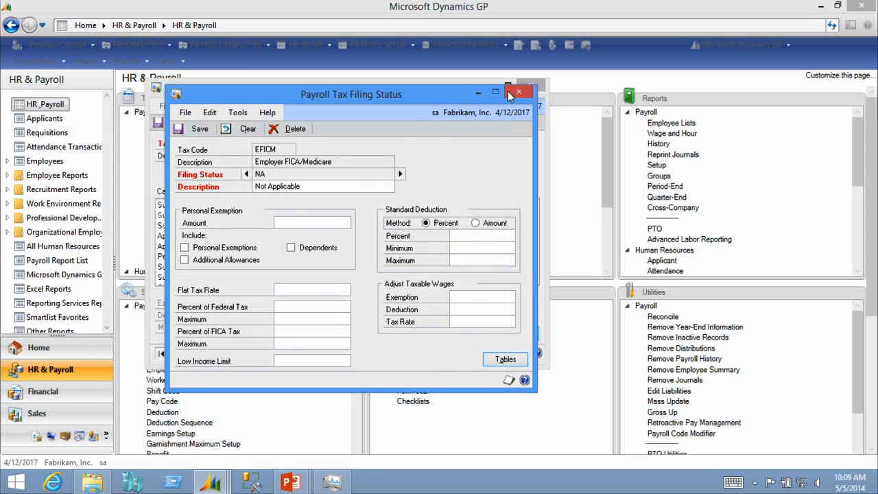
left_click(516, 92)
Look up and open the FICAM FICA/Medicare tax code and select its Apply Tax Table sequence entry
left_click(256, 145)
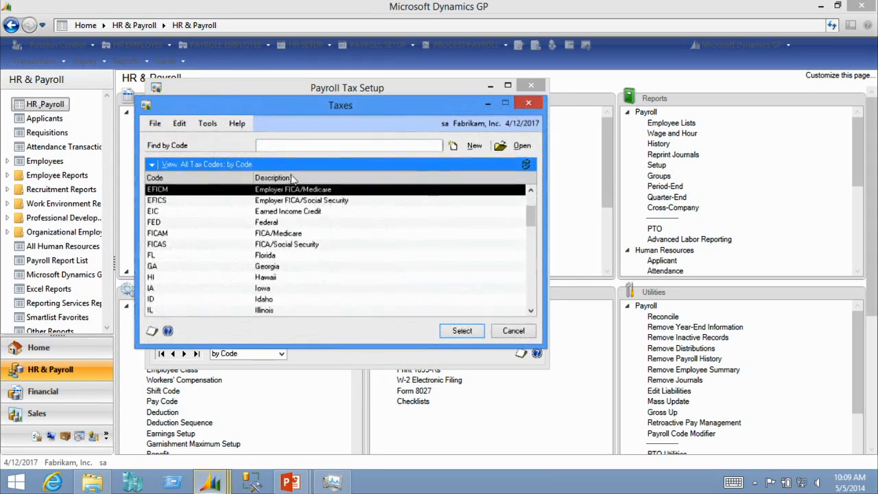
scroll(289, 218, "up", 1)
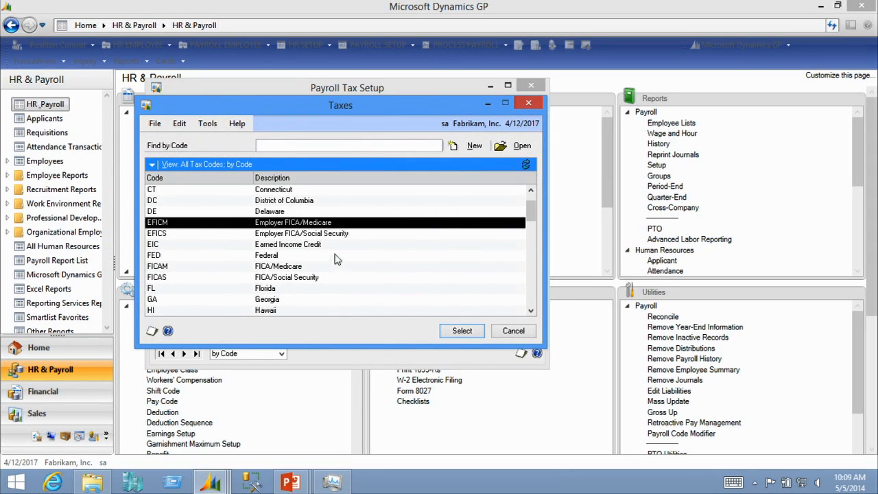
double_click(297, 267)
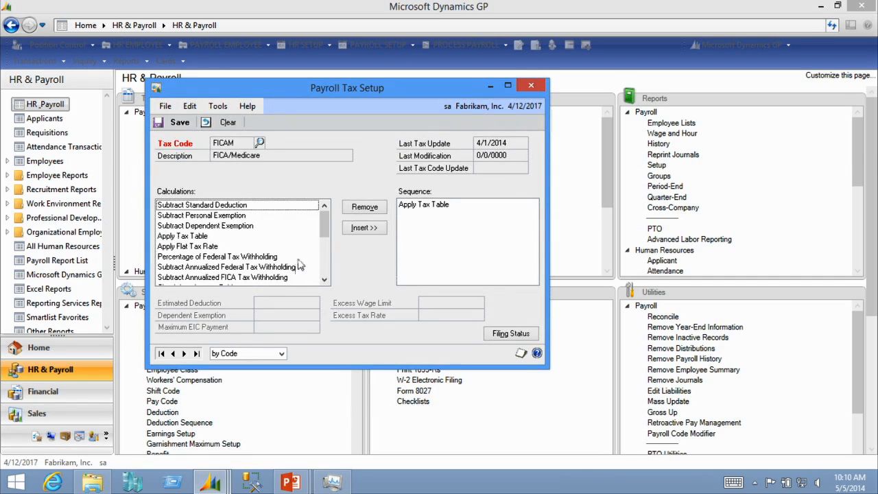
left_click(434, 206)
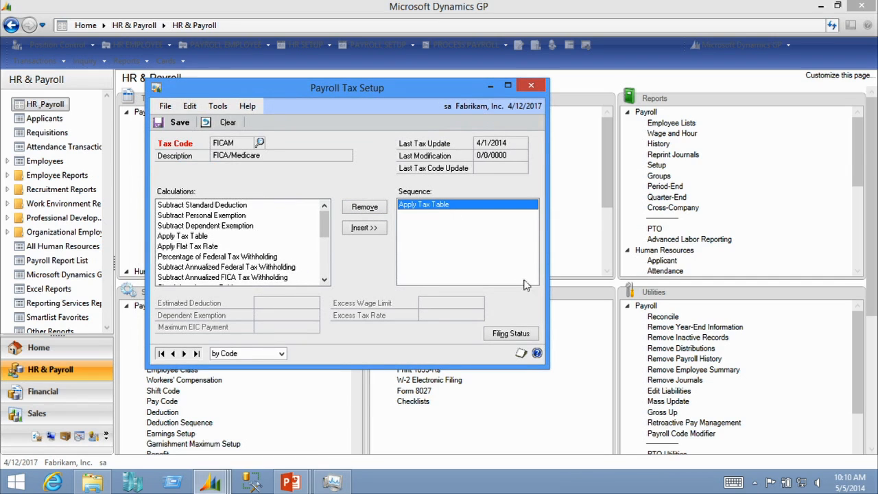
Review the FICAM filing status NA and its tax table brackets, then close both windows
left_click(510, 334)
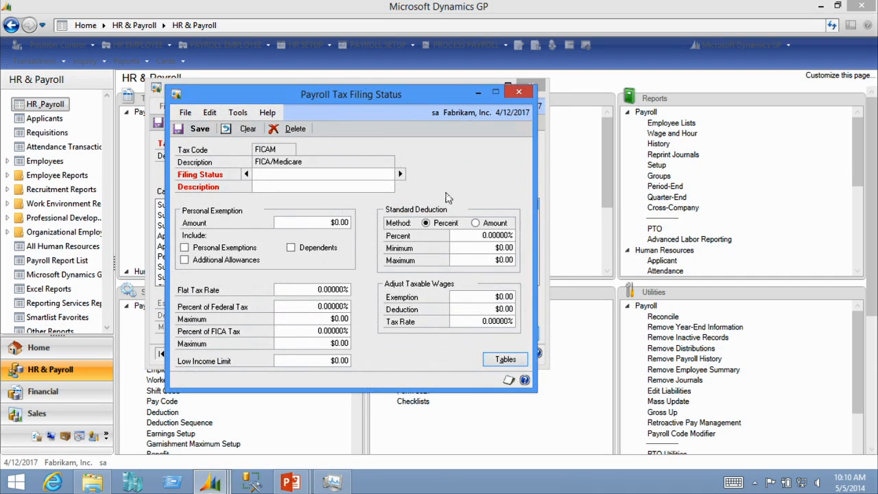
left_click(400, 175)
left_click(514, 361)
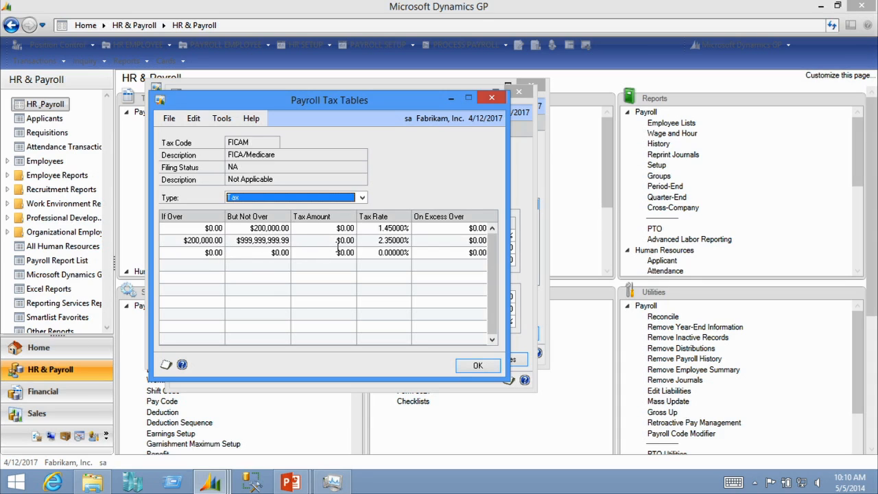
left_click(475, 367)
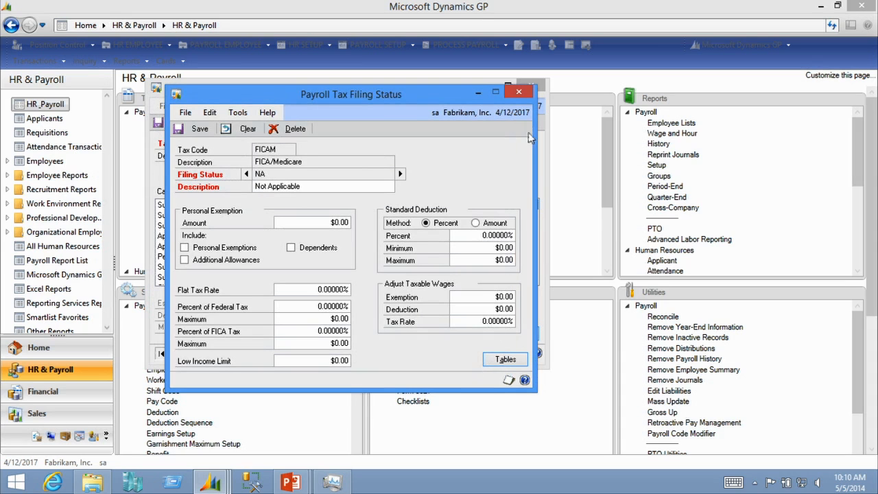
left_click(513, 95)
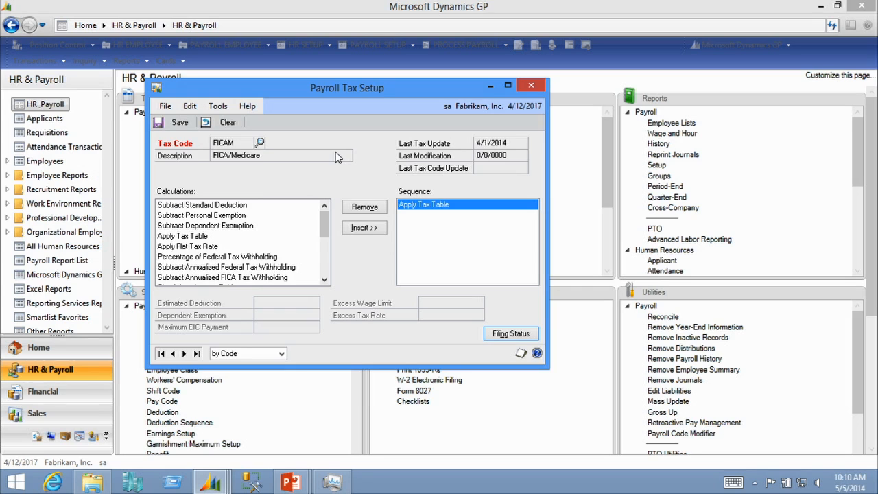
Open the FICAS FICA/Social Security tax code, discarding changes to the current tax code
left_click(260, 142)
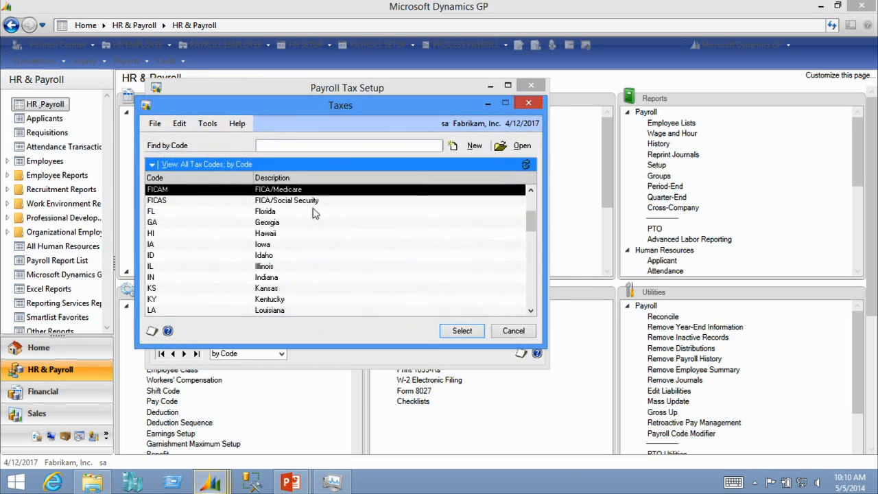
scroll(309, 218, "up", 1)
double_click(309, 233)
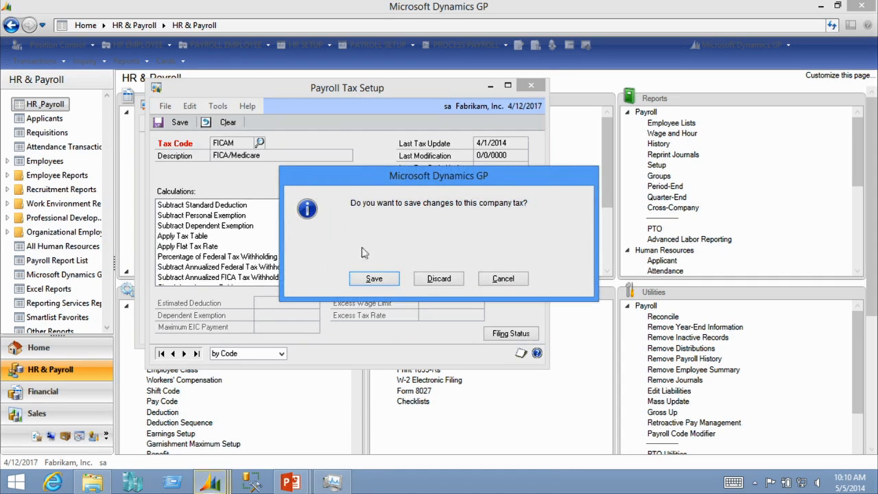
left_click(438, 278)
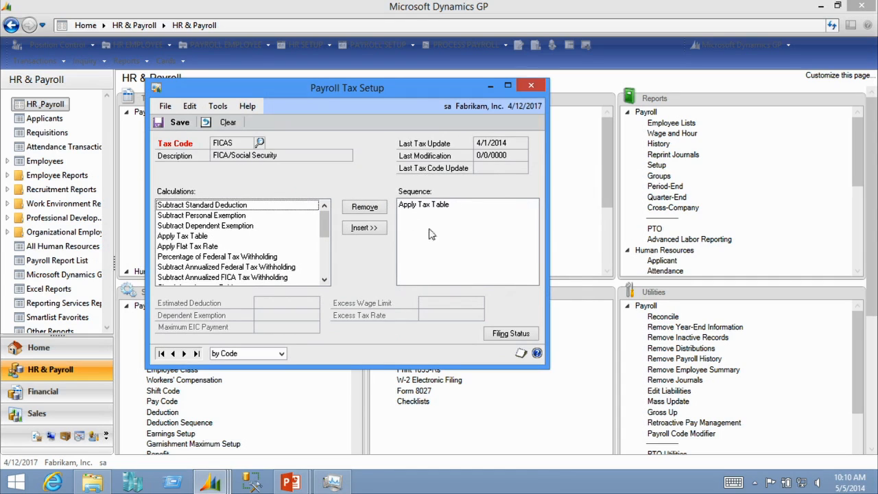
Review the FICAS filing status NA and its tax table, then close both windows
left_click(516, 337)
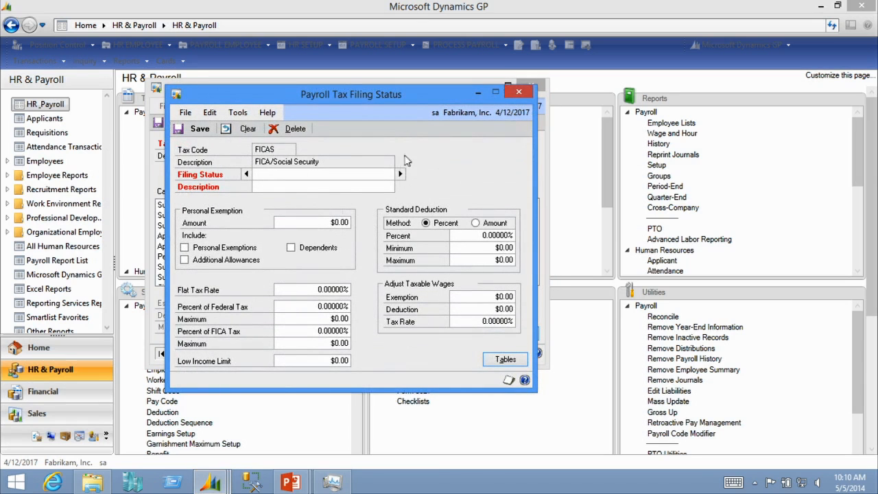
left_click(401, 177)
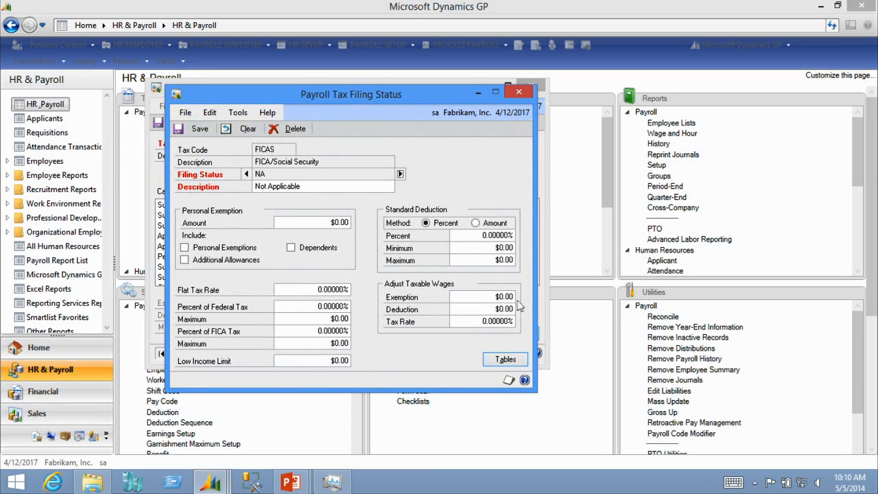
left_click(512, 359)
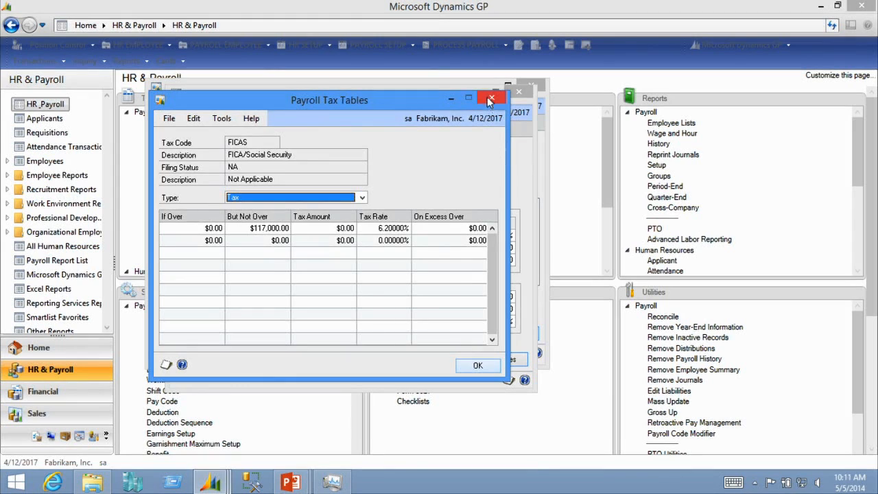
left_click(491, 101)
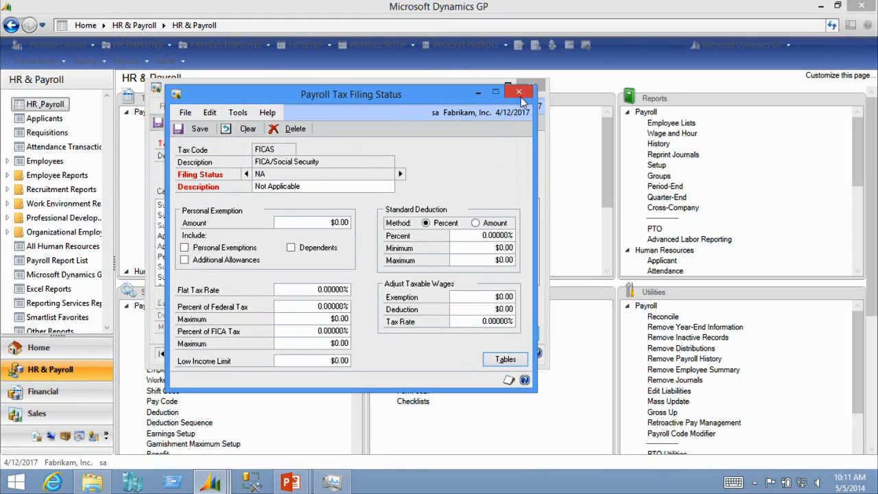
left_click(521, 94)
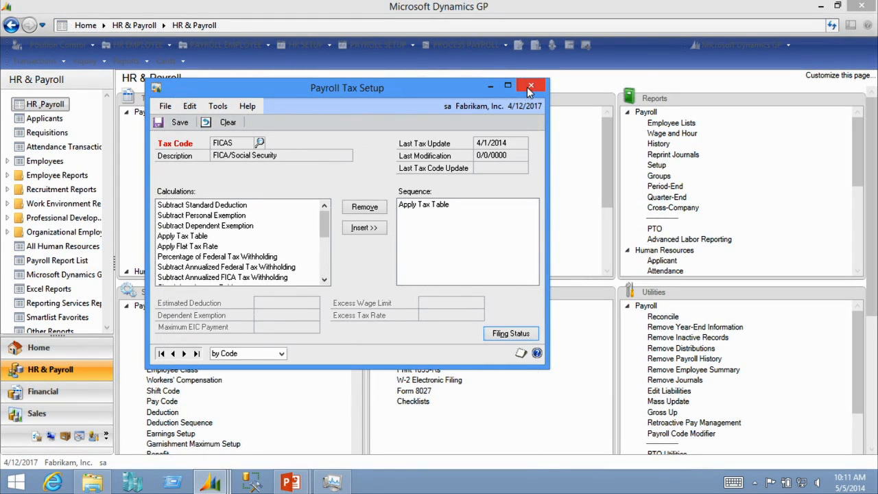
Look up and open the CA California tax code and reposition the Payroll Tax Setup window
left_click(259, 142)
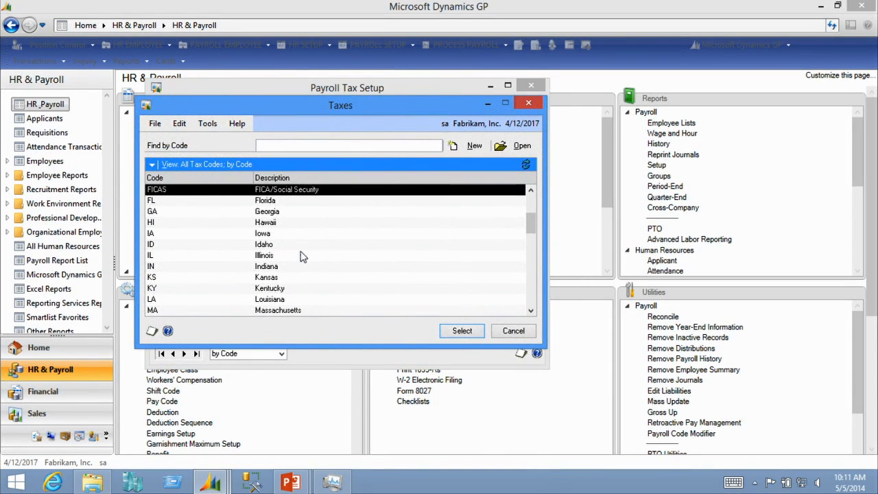
scroll(303, 258, "down", 9)
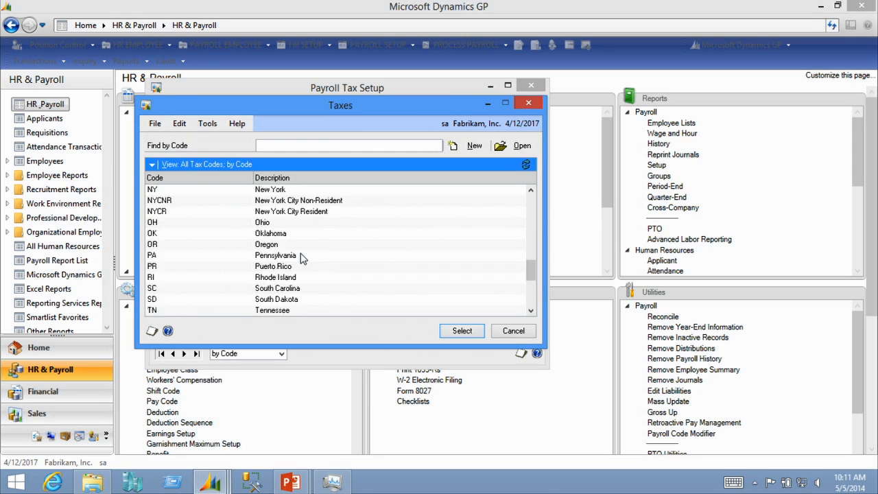
scroll(303, 258, "down", 4)
scroll(303, 258, "up", 15)
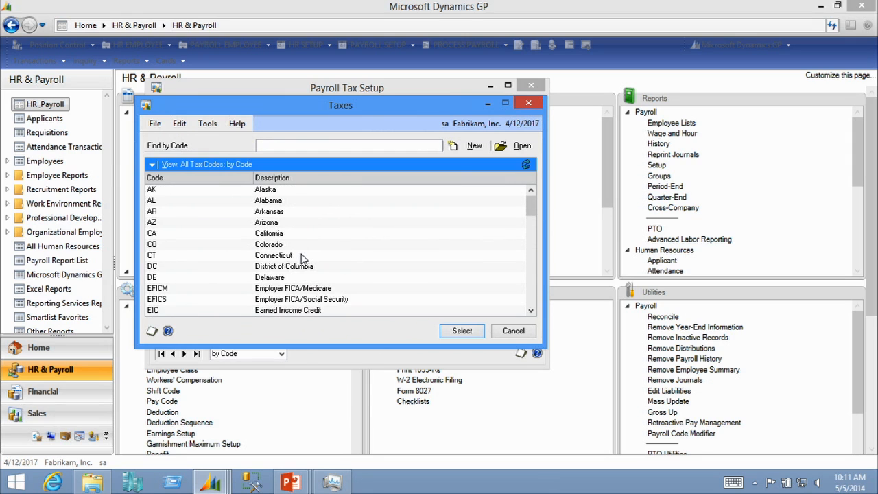
double_click(284, 235)
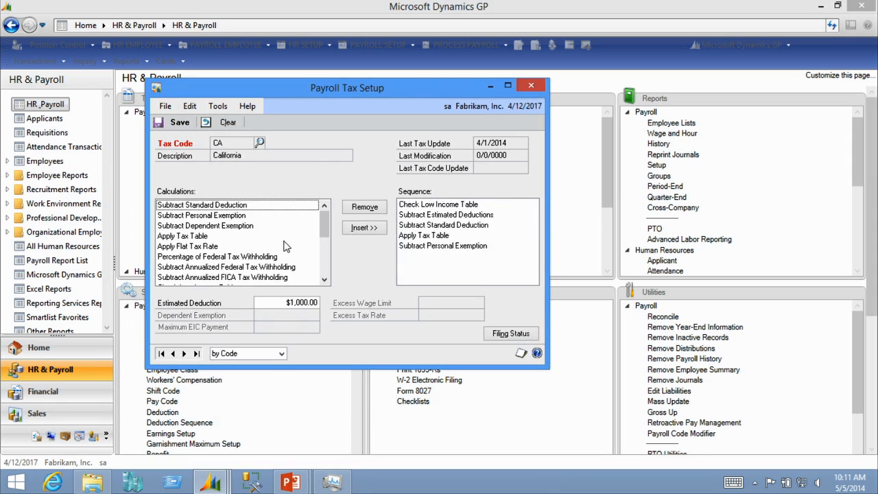
left_click_drag(331, 95, 327, 95)
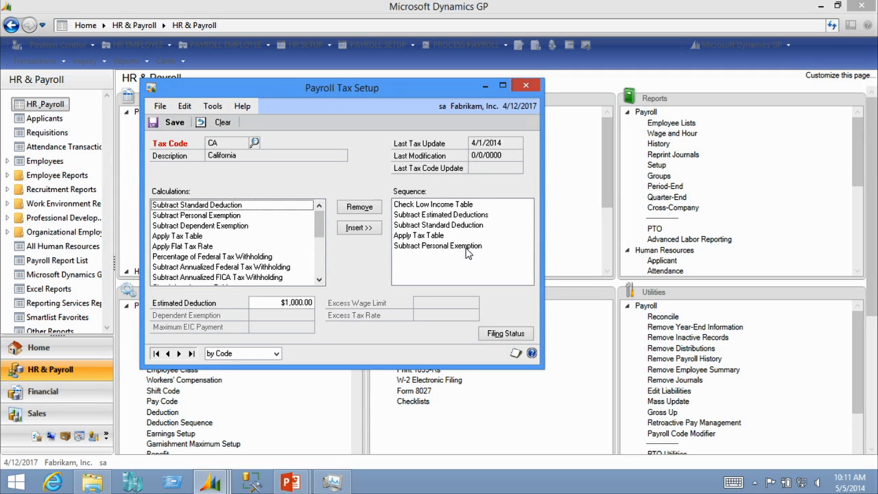
Review the CA tax code's HOH filing status settings, then close the filing status and tax setup windows
left_click(506, 335)
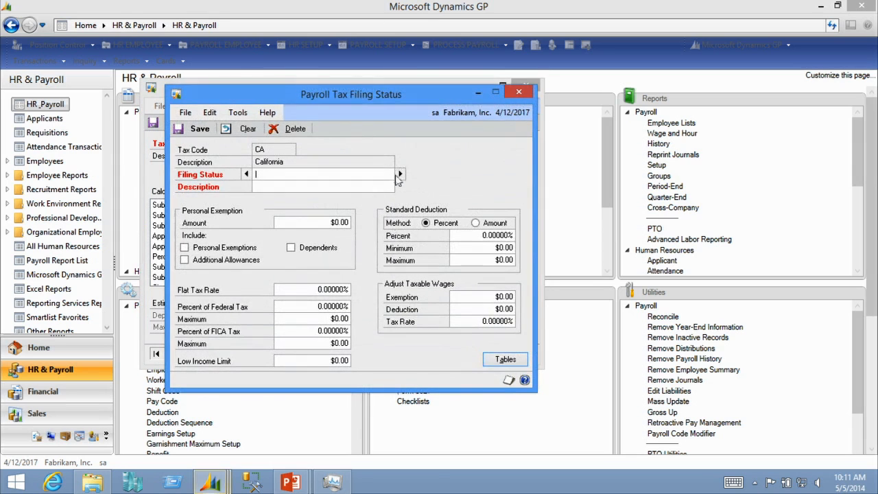
left_click(400, 174)
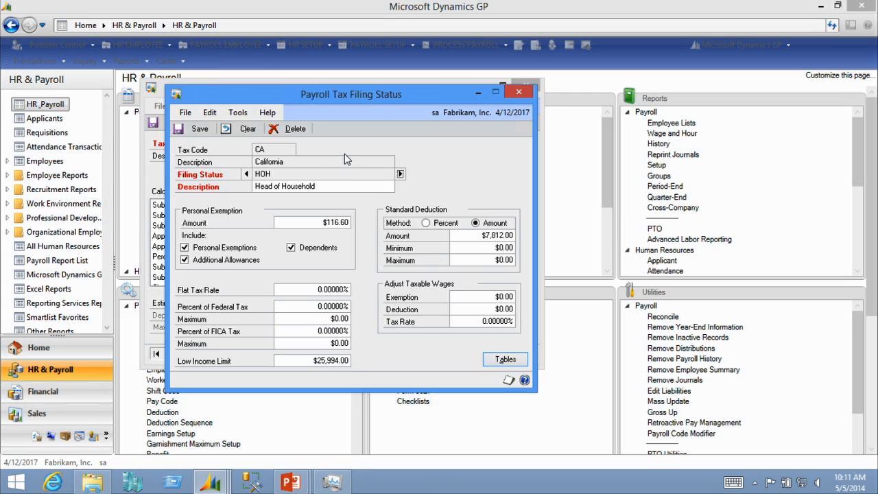
left_click(519, 90)
left_click(521, 85)
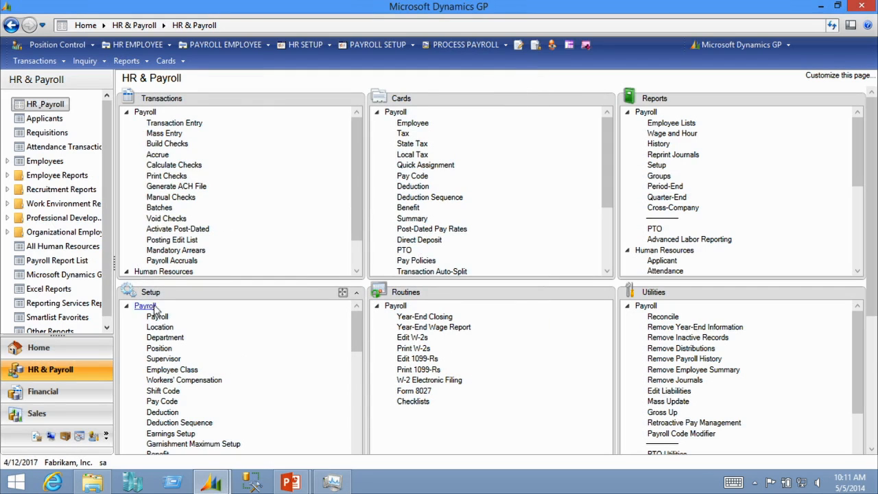
Open Local Tax setup, browse the list of local tax codes, then close it
left_click_drag(357, 339, 357, 357)
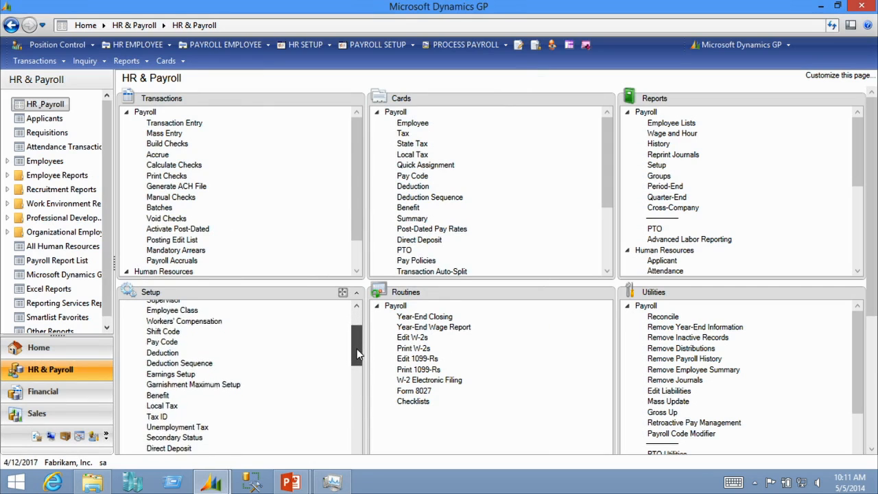
left_click(162, 406)
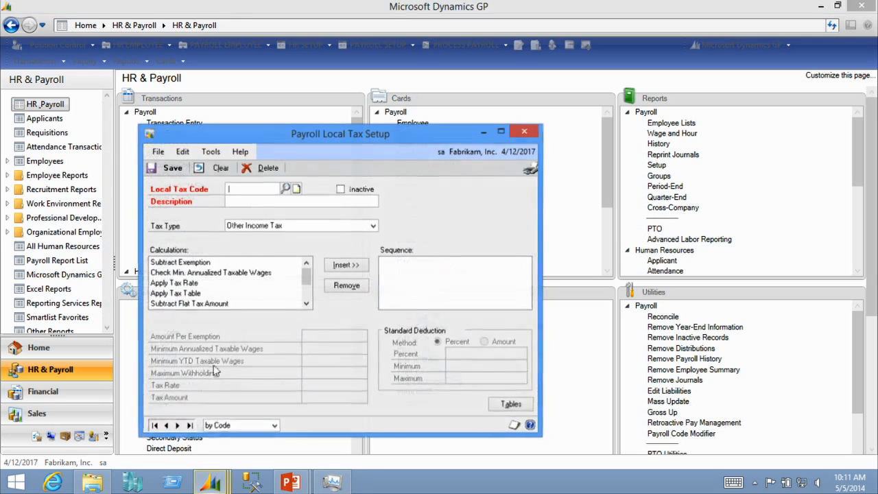
left_click(284, 187)
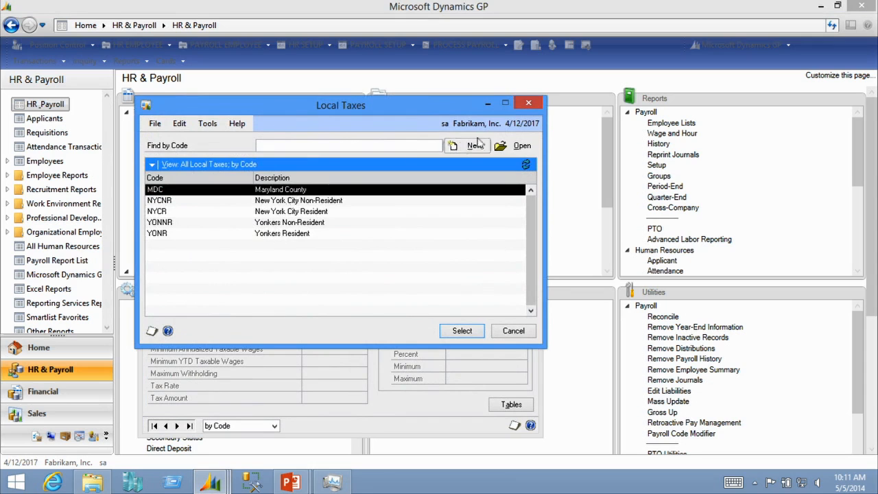
left_click(292, 224)
double_click(292, 226)
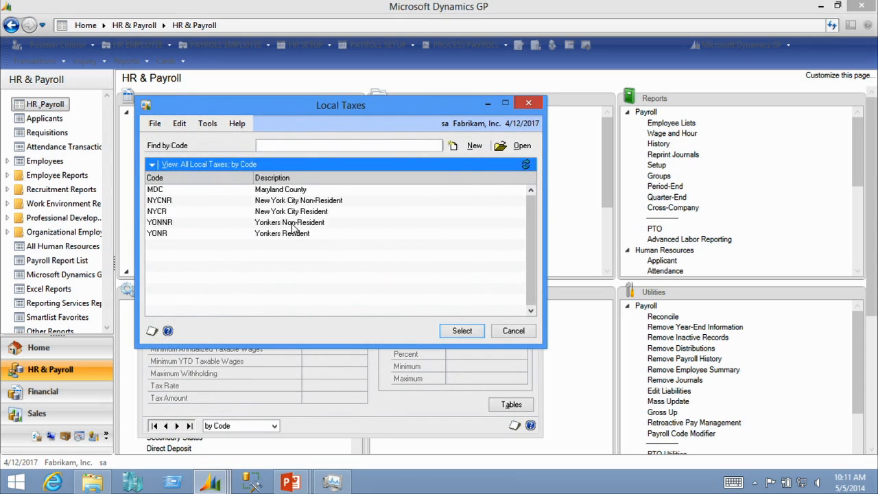
left_click(435, 279)
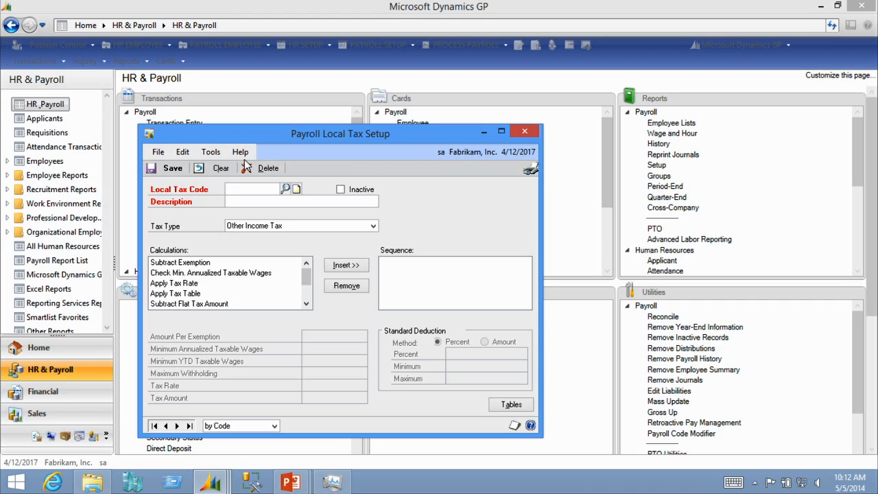
left_click(525, 132)
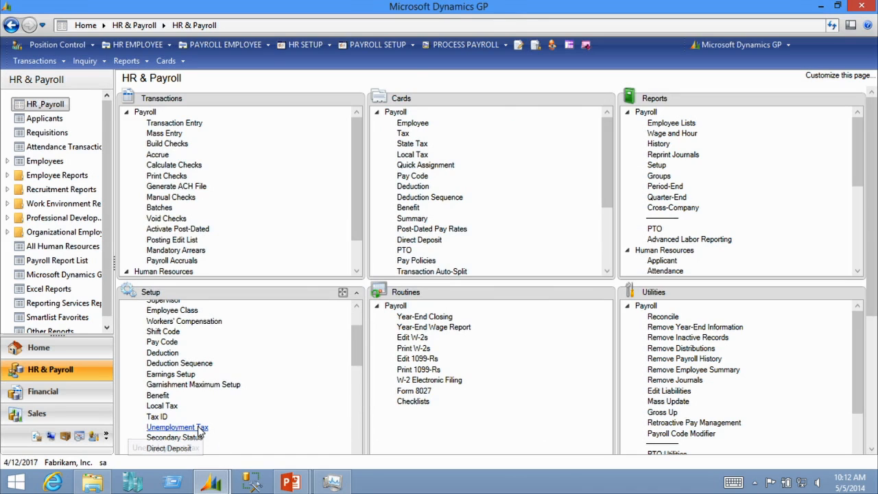
Open Unemployment Tax setup and look up the GA Georgia tax code
left_click(178, 427)
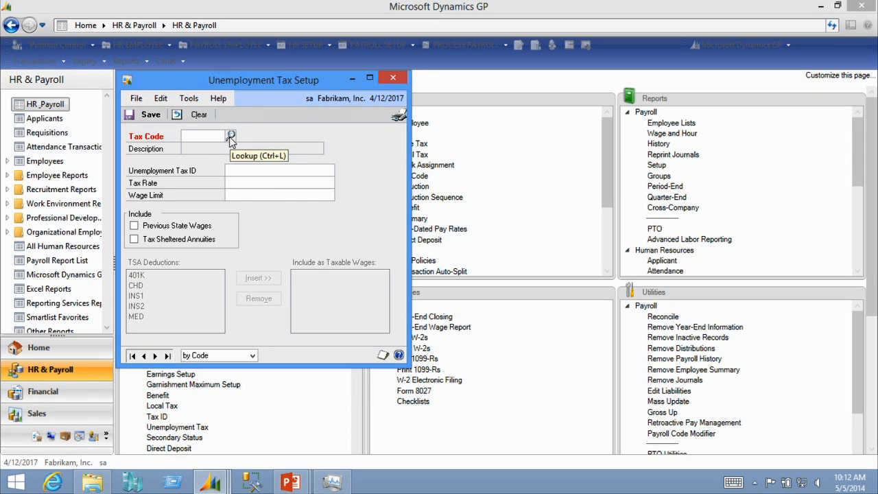
left_click(231, 138)
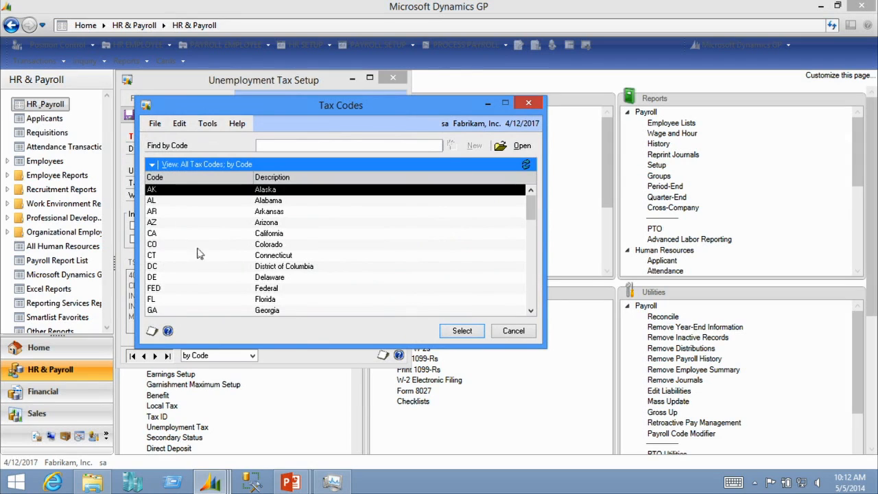
double_click(244, 310)
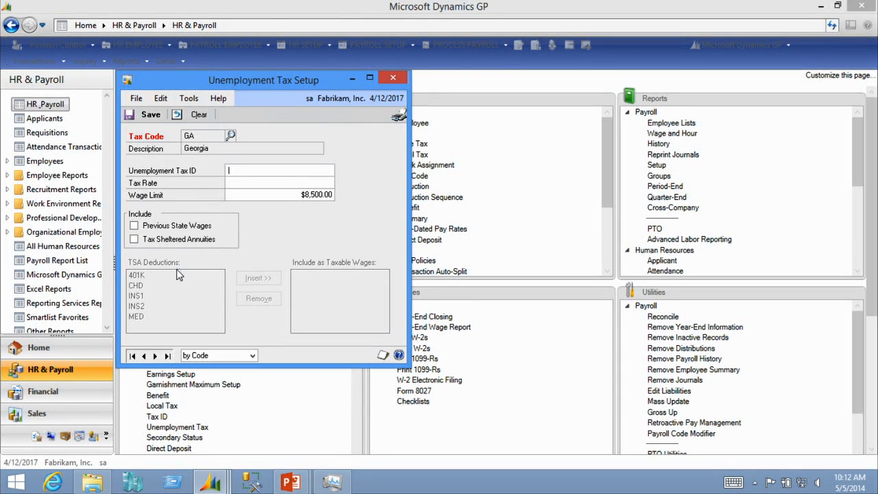
Check Tax Sheltered Annuities for GA, then close the window discarding the change
left_click(141, 229)
left_click(133, 226)
left_click(134, 239)
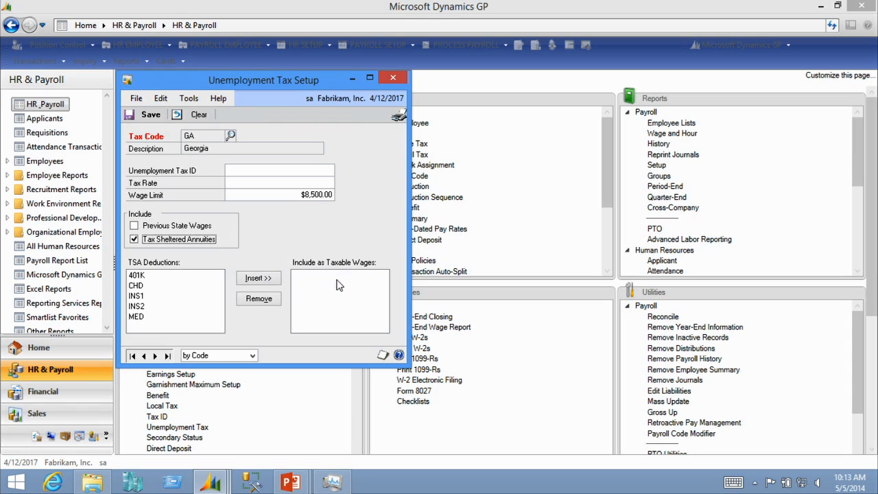
left_click(399, 79)
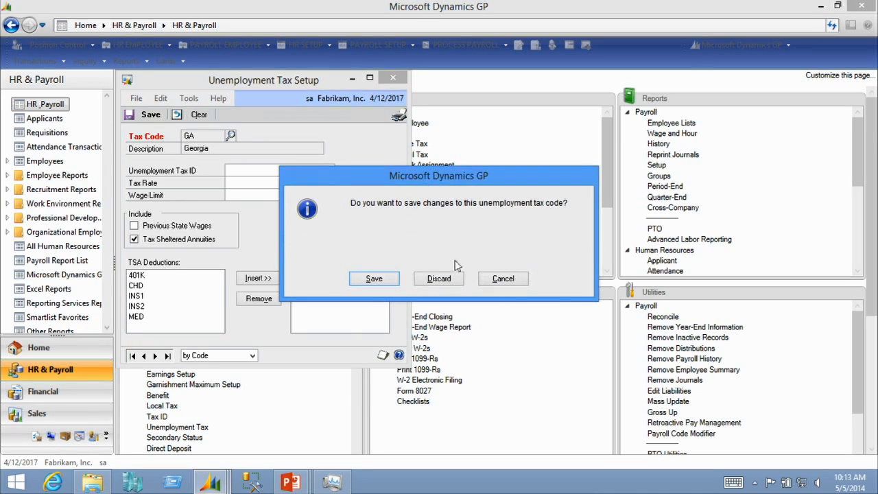
left_click(455, 279)
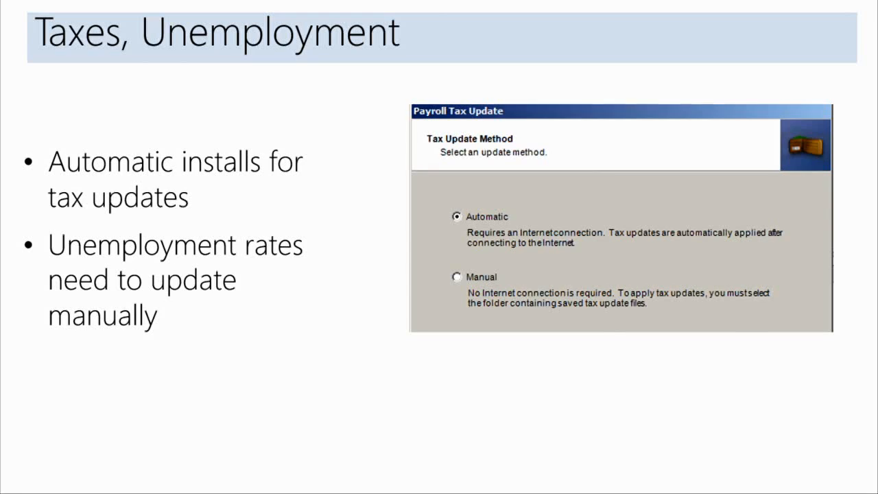
left_click(345, 157)
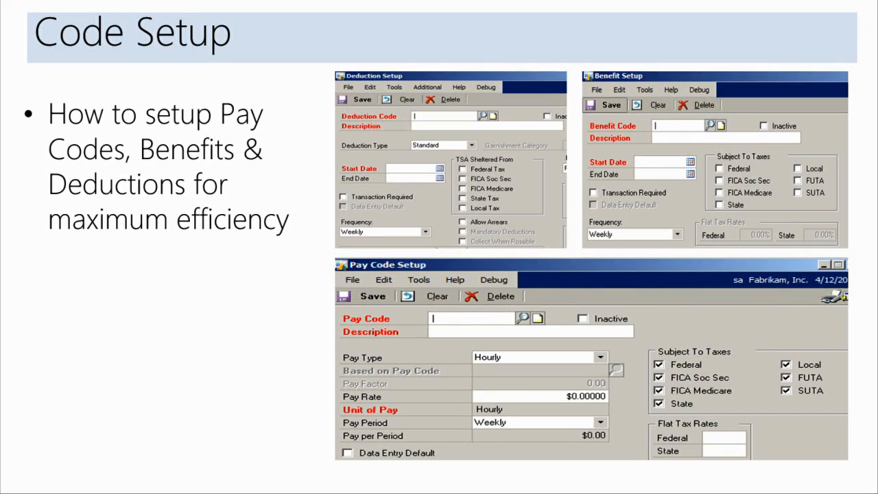
Open Department setup and browse the department codes list, then close it
key("alt+Tab")
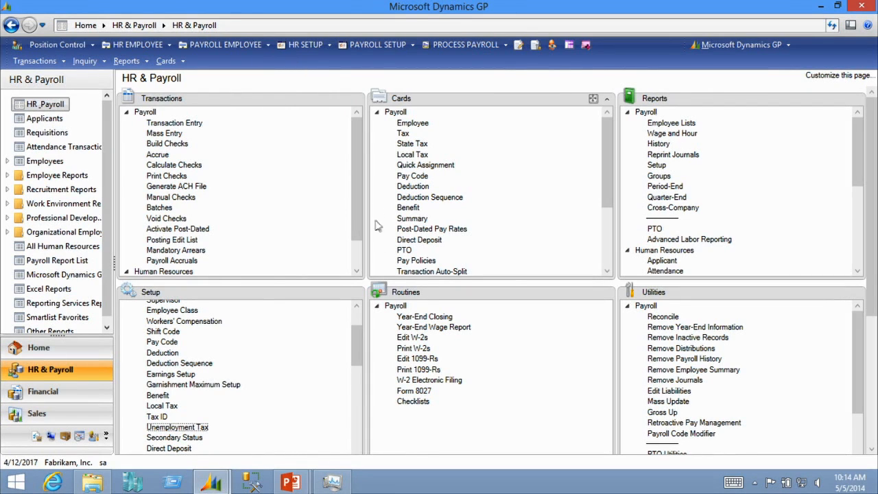
left_click_drag(358, 359, 355, 337)
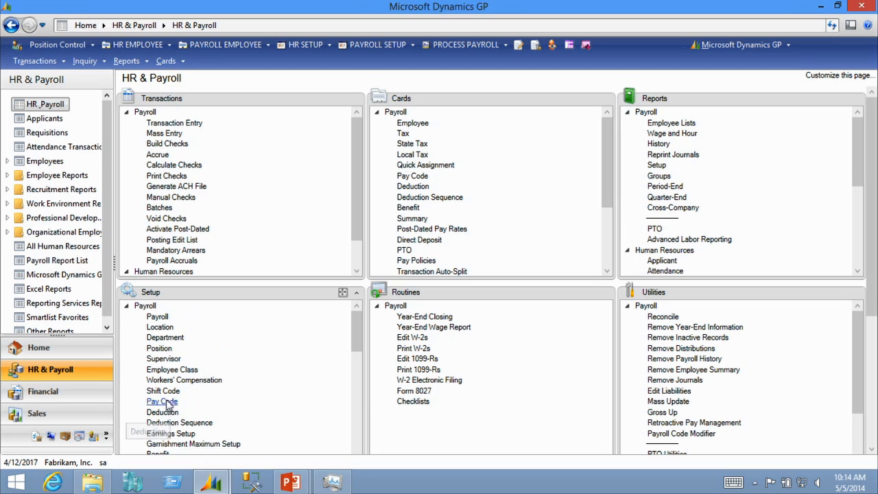
left_click(165, 338)
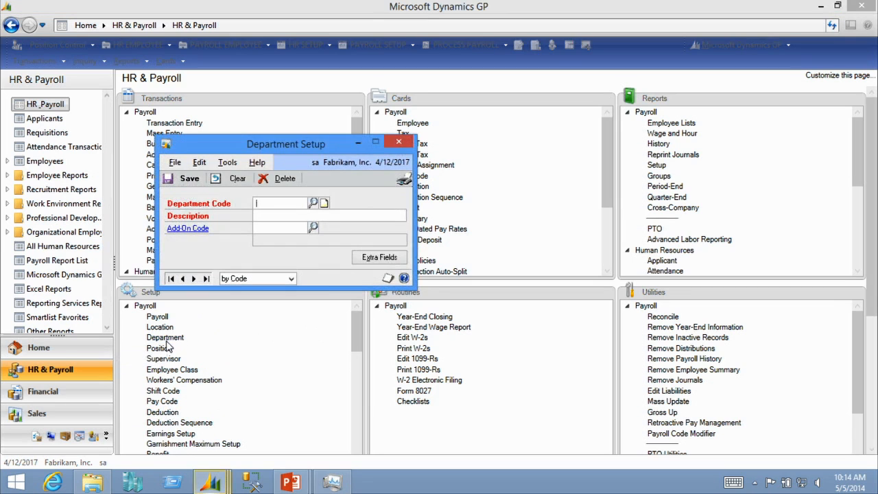
left_click(315, 205)
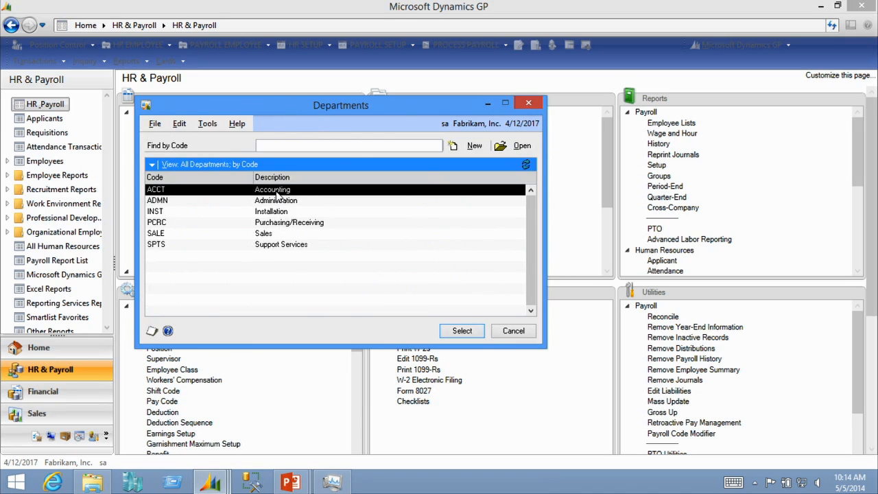
left_click(515, 333)
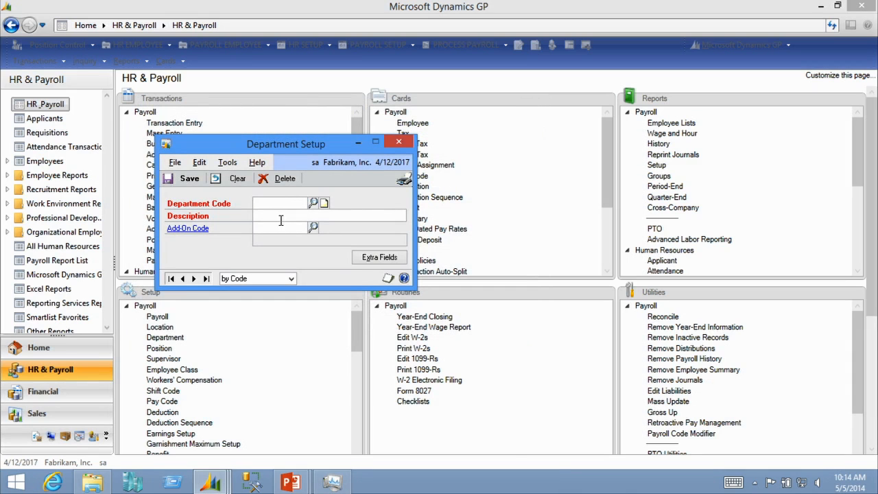
left_click(402, 142)
Open Employee Maintenance and look up the first employee whose ID starts with A
left_click(411, 124)
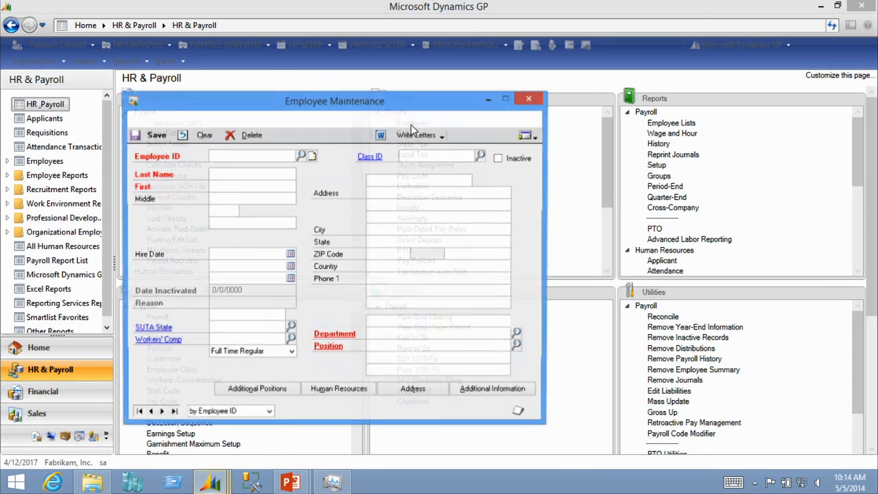
type("A")
left_click(233, 170)
key("Tab")
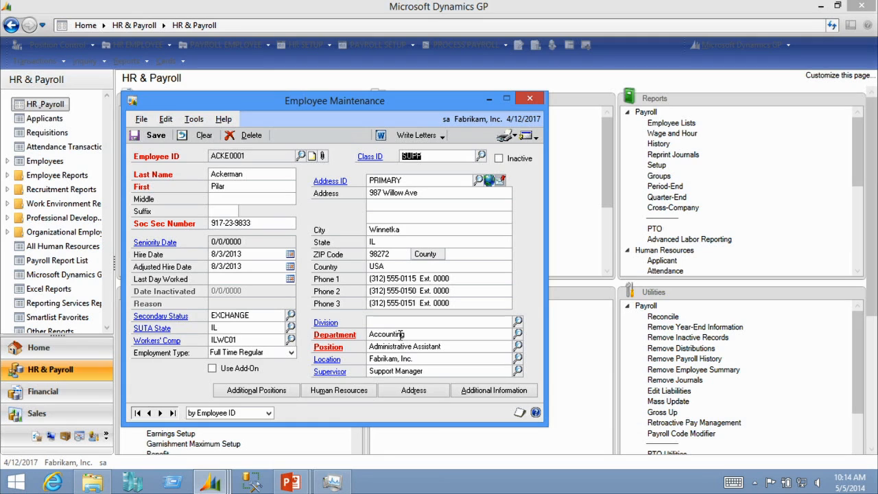
Open the employee's Administrative Assistant position and review the EEO Class and FLSA Status options
left_click(328, 347)
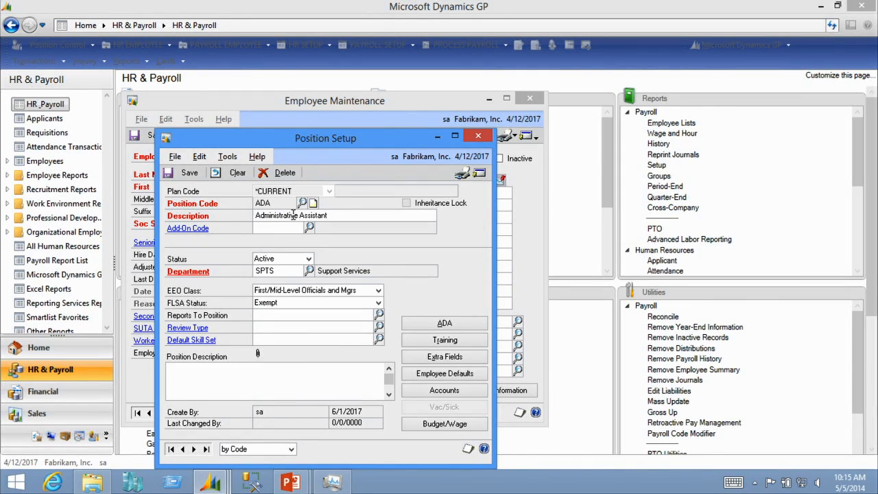
left_click(378, 292)
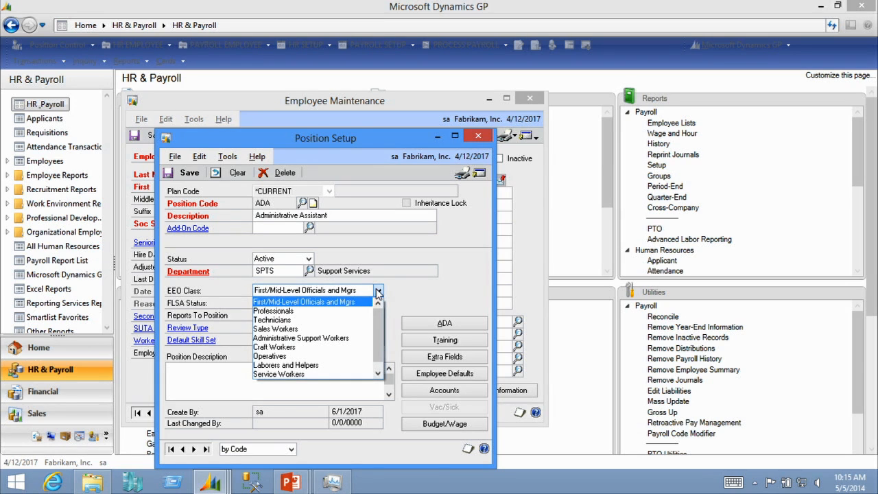
left_click(376, 296)
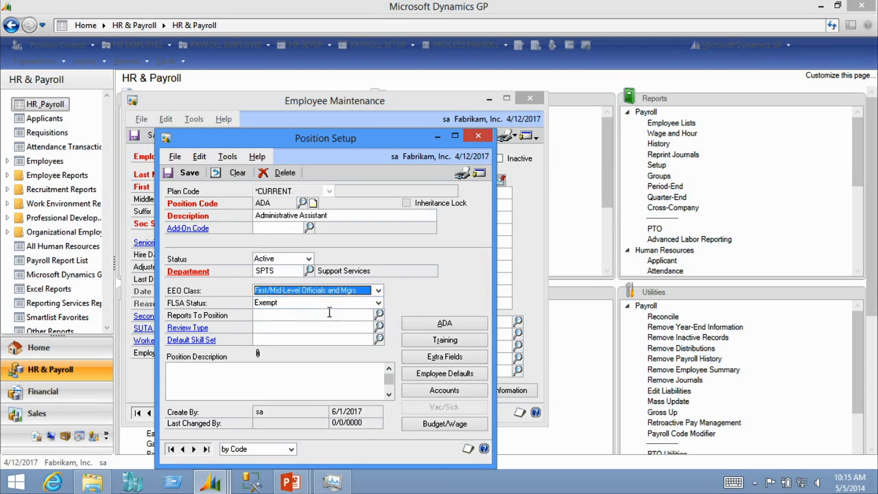
left_click(328, 305)
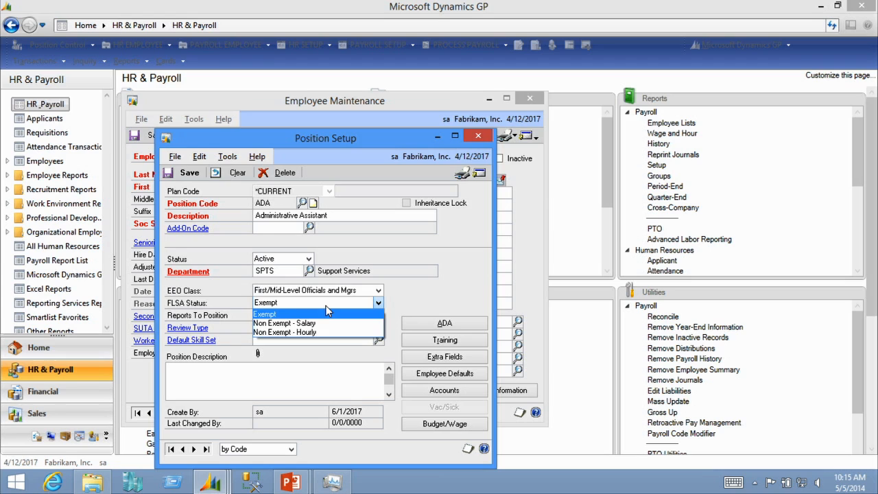
left_click(328, 313)
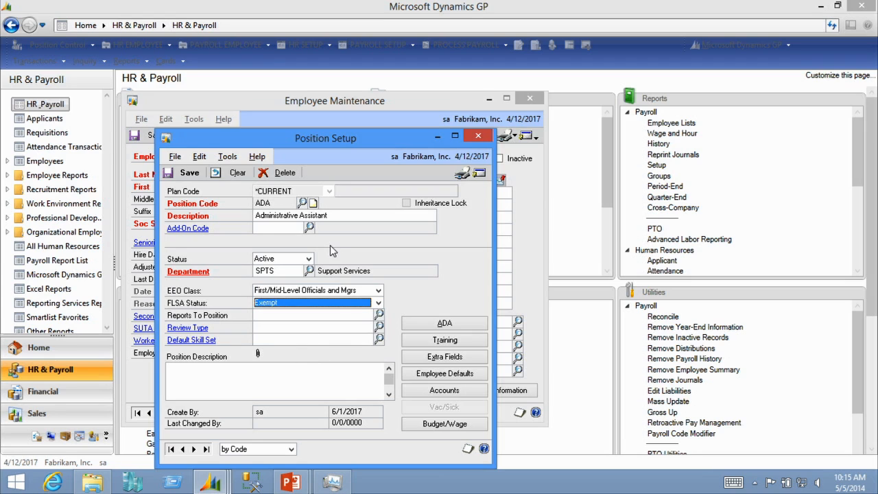
Review the position's linked training courses, then close the courses, position and employee windows
left_click(465, 343)
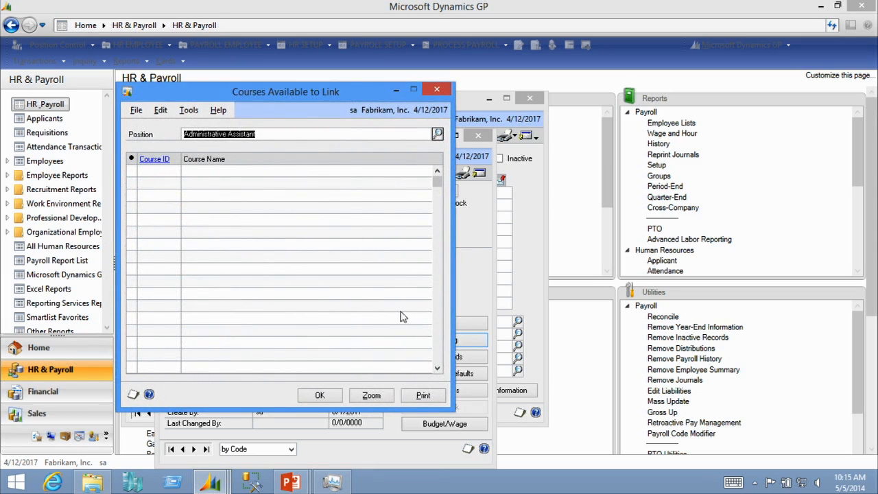
left_click(436, 90)
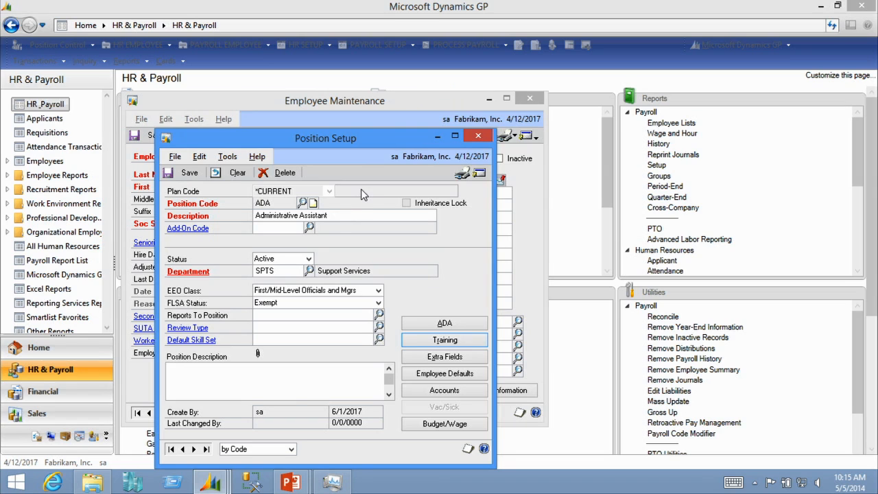
left_click(479, 136)
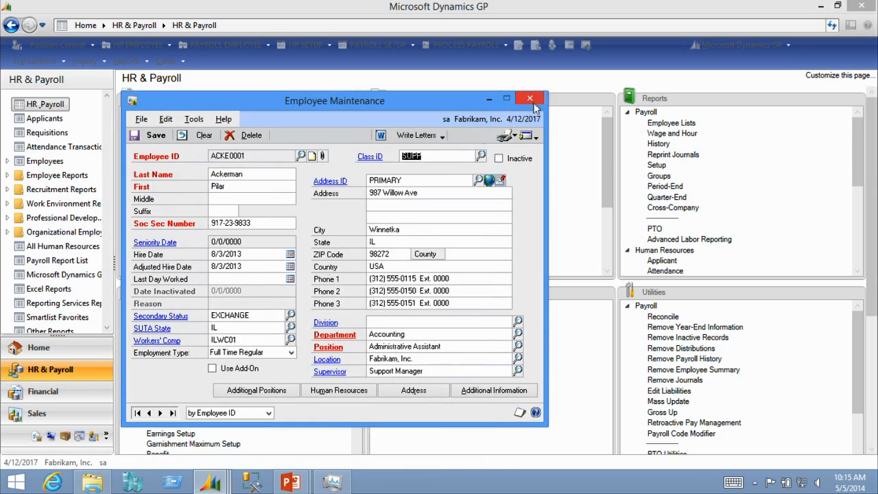
left_click(533, 101)
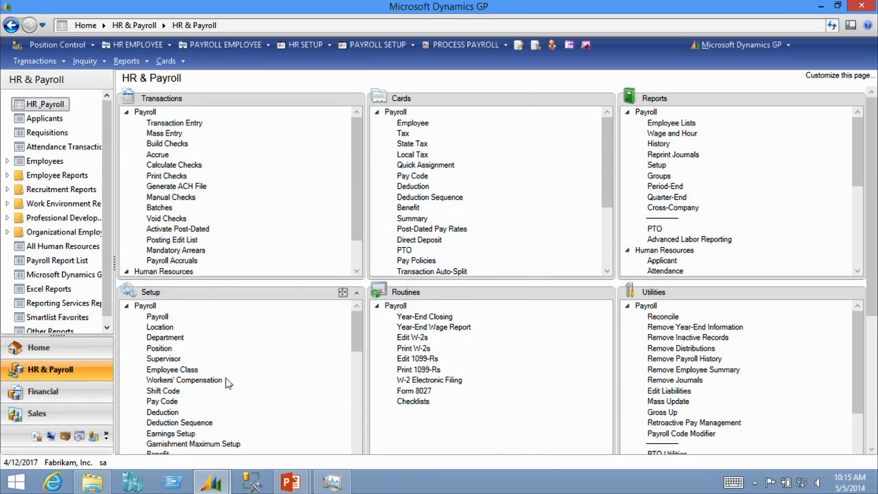
Open Pay Code setup and look up the SALY pay code
left_click(164, 402)
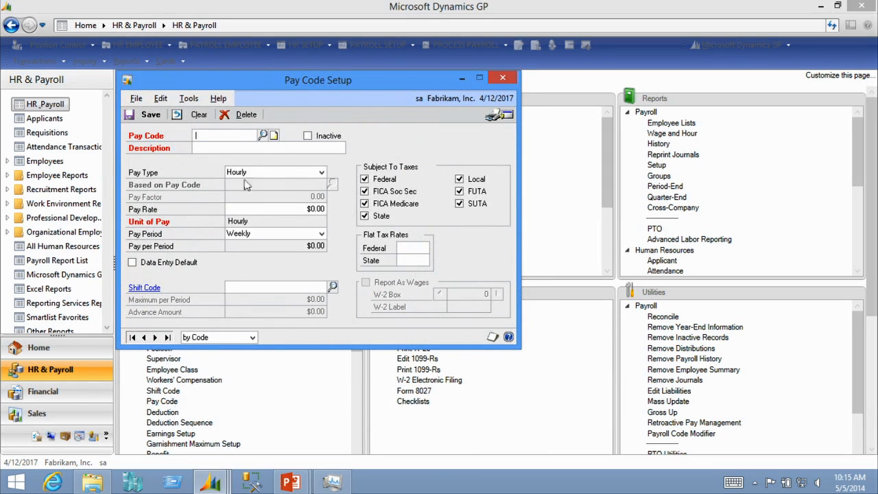
left_click_drag(267, 82, 274, 94)
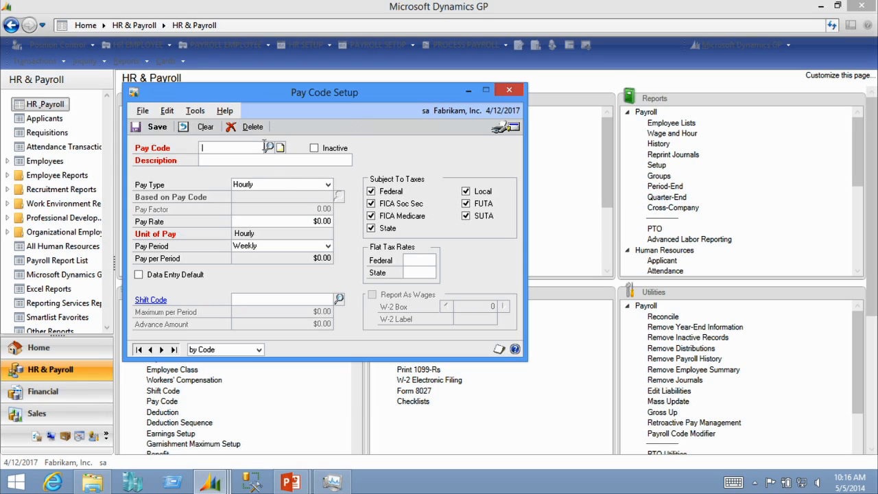
type("SALY")
key("Tab")
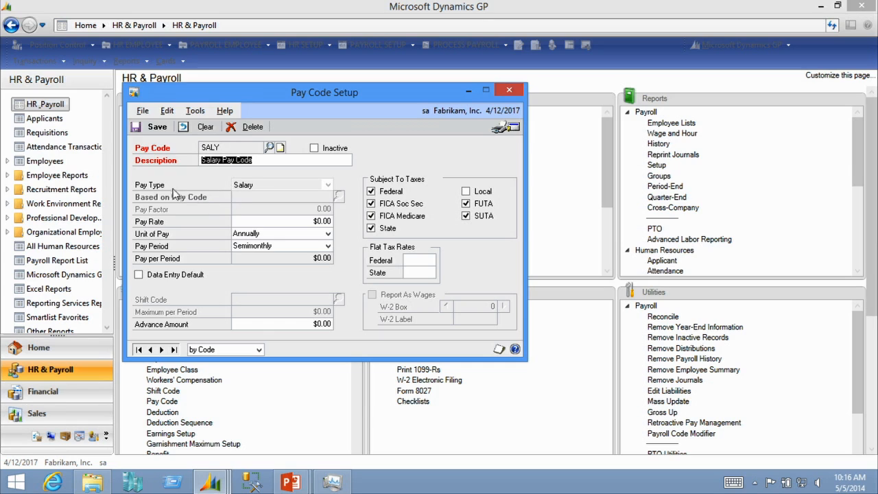
Clear the pay code window and try the Salary, Business Expense and Other pay types to compare their fields
left_click(199, 127)
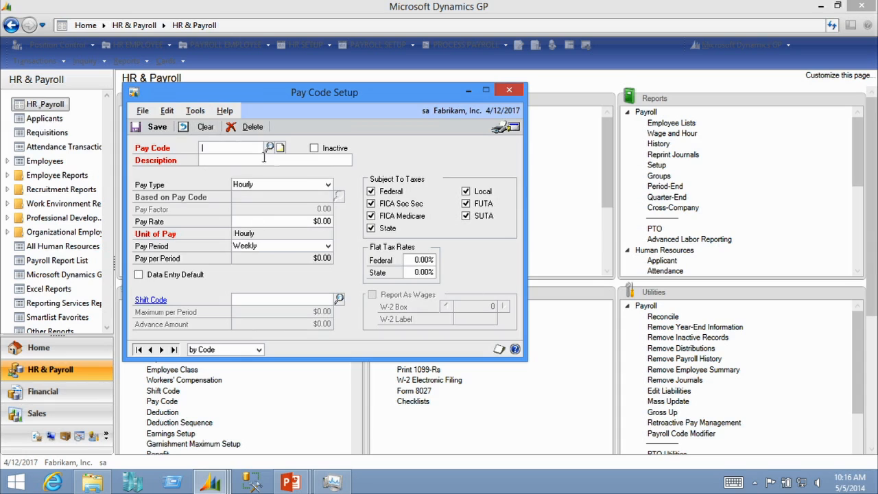
left_click(328, 185)
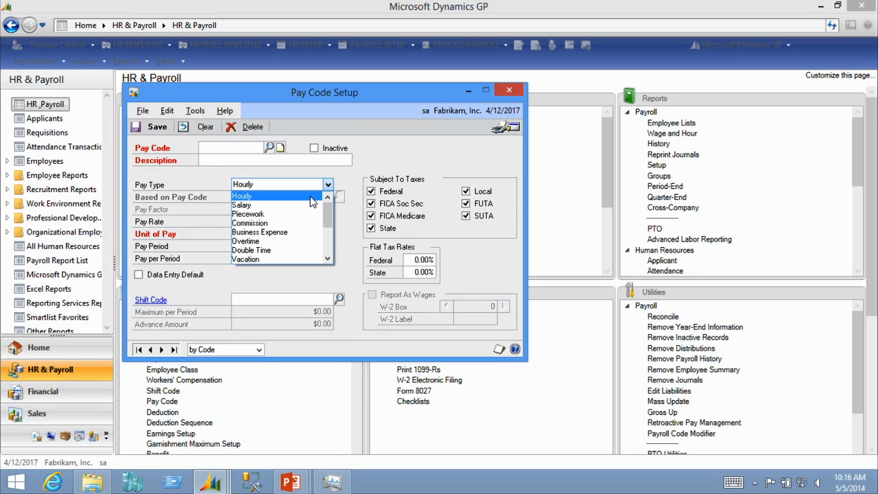
left_click(309, 205)
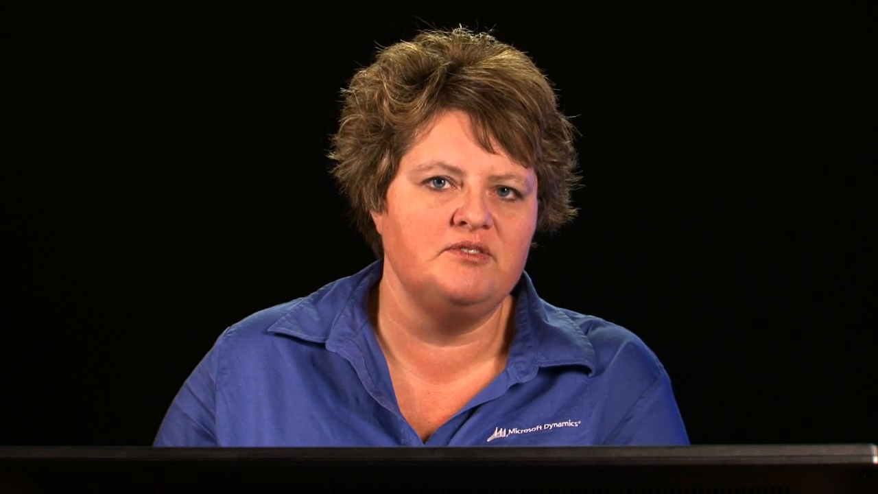
left_click(327, 184)
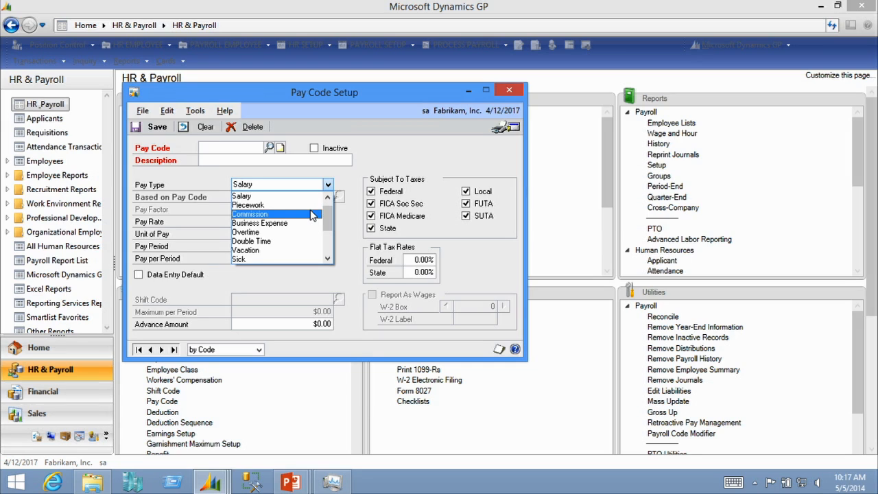
left_click(302, 222)
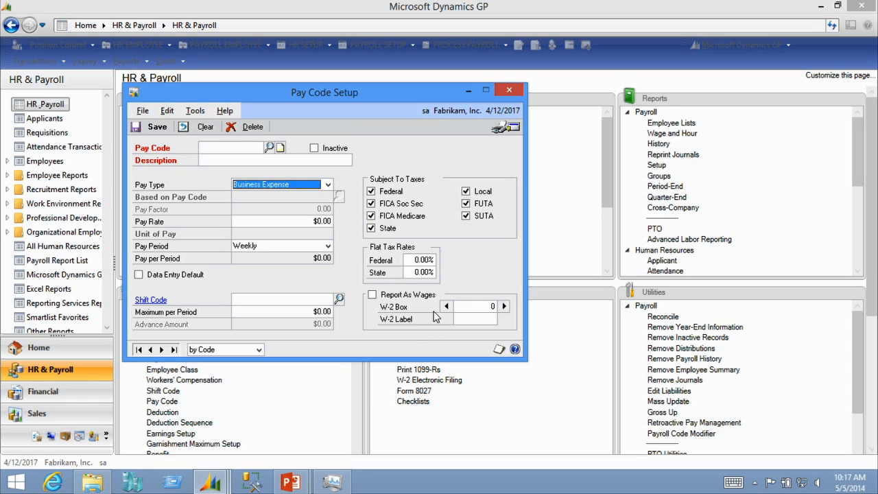
left_click(306, 186)
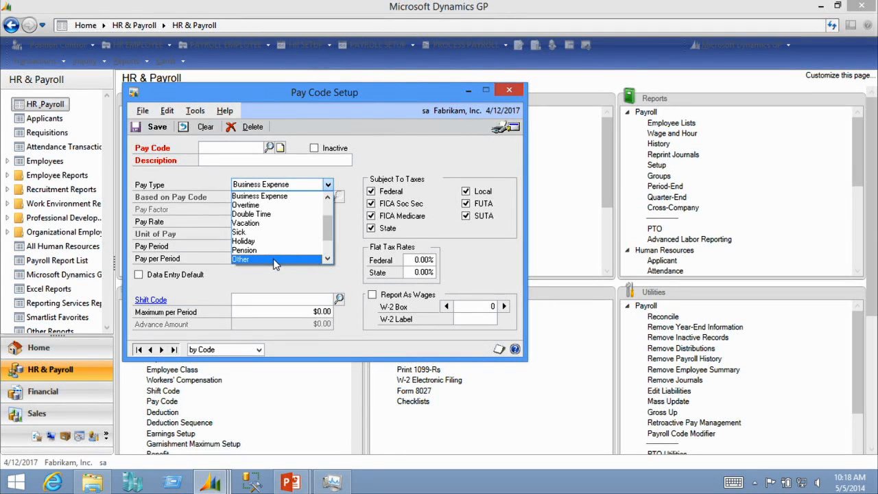
left_click(274, 260)
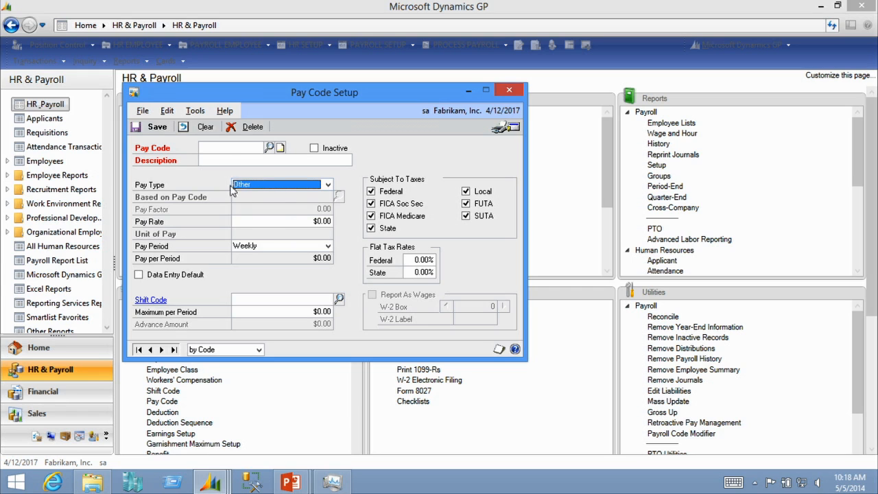
Look up the VACN vacation pay code through the pay code lookup filtered by V
left_click(231, 148)
left_click(269, 147)
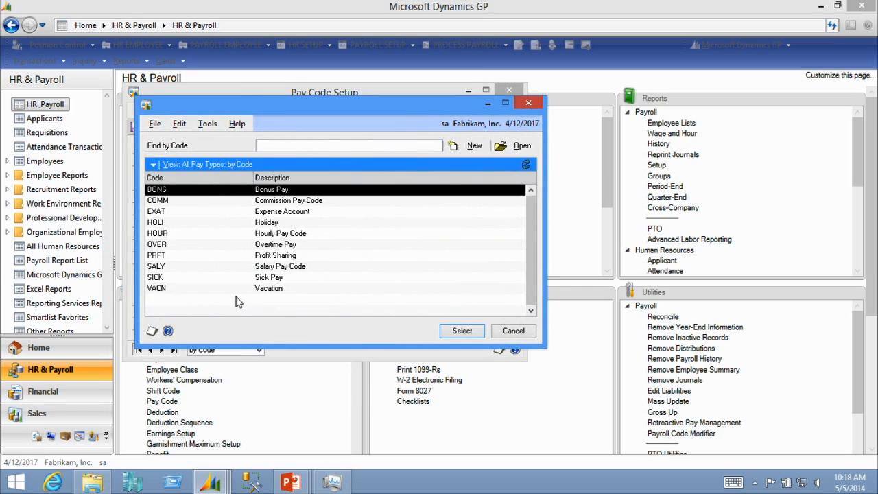
left_click(528, 103)
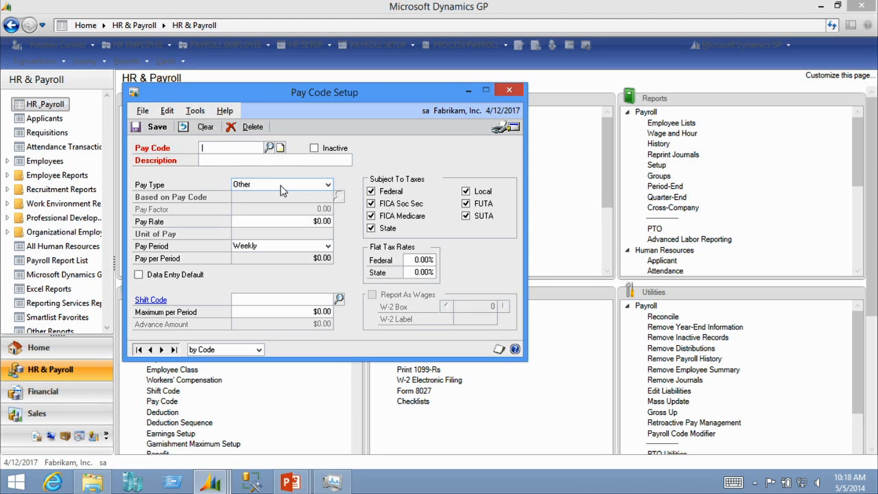
left_click(237, 145)
type("V")
left_click(269, 147)
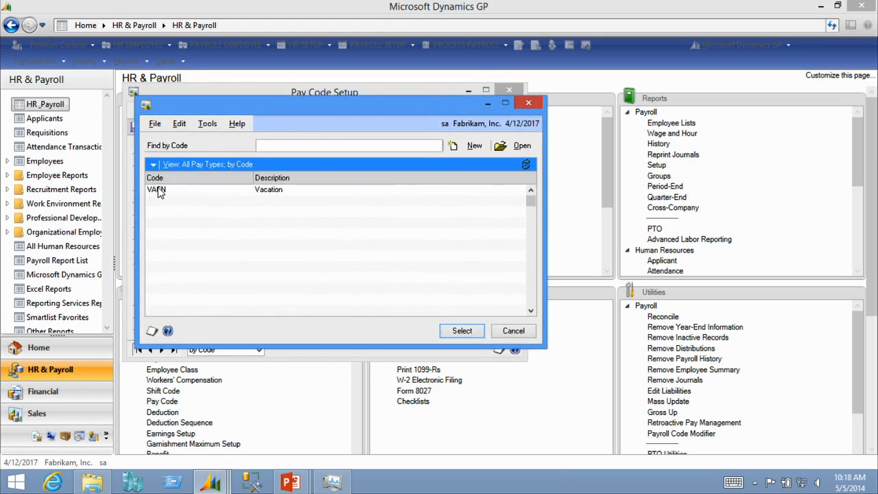
double_click(158, 193)
left_click(439, 281)
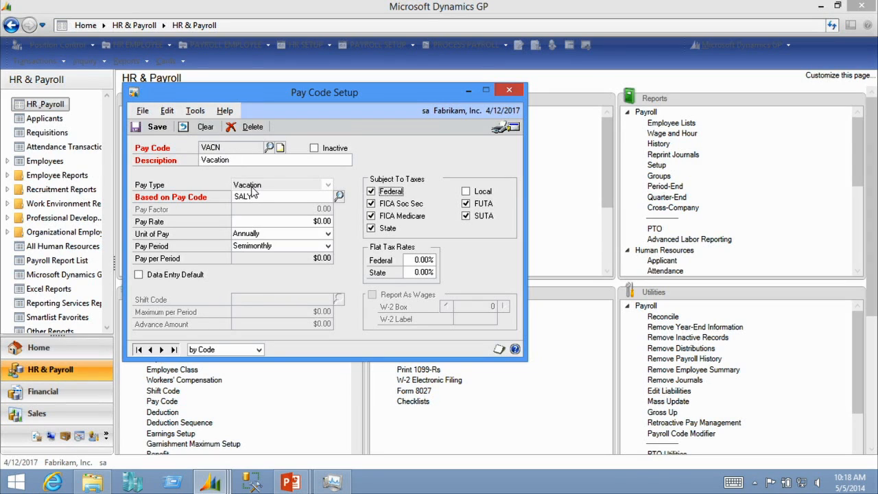
Review the vacation code's pay period options and close Pay Code Setup
left_click(272, 248)
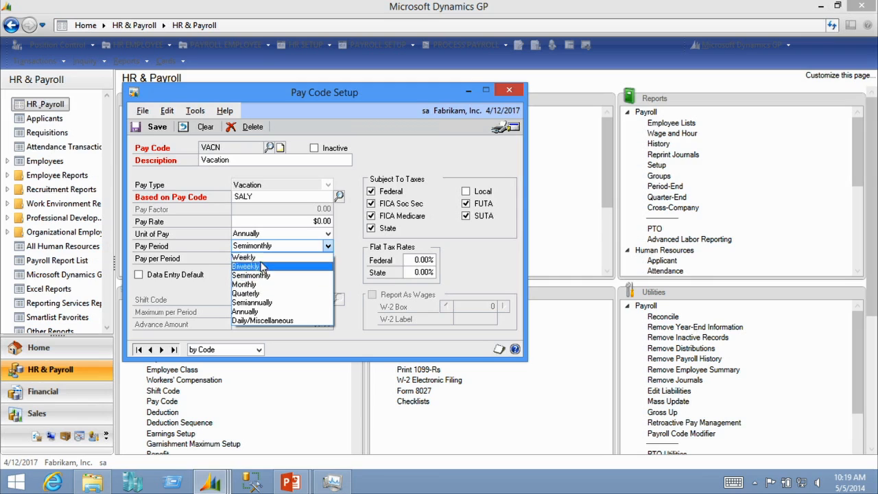
left_click(267, 248)
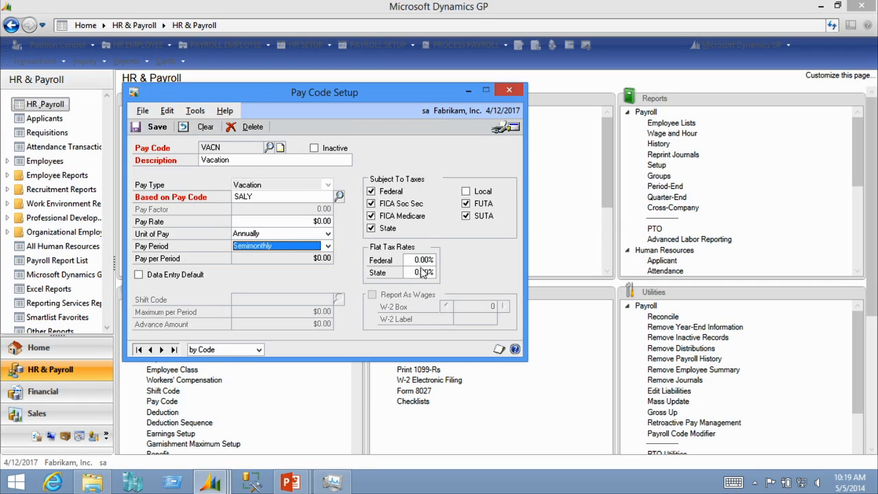
left_click(509, 91)
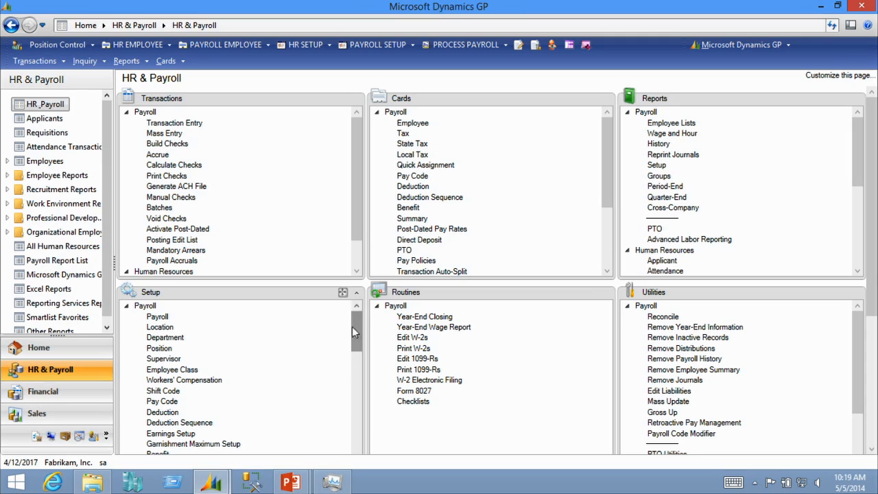
Open Workers' Compensation setup, look up the IAWC01 Iowa salespersons code, then close the window
scroll(240, 384, "down", 1)
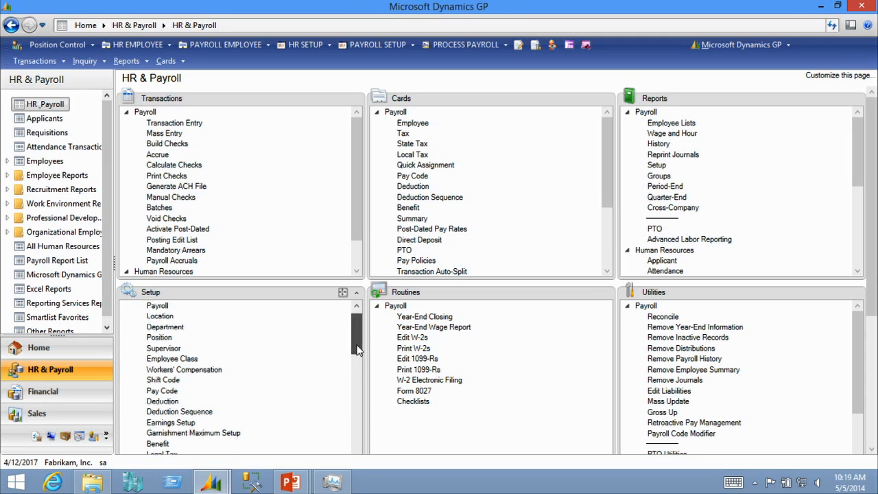
left_click(201, 372)
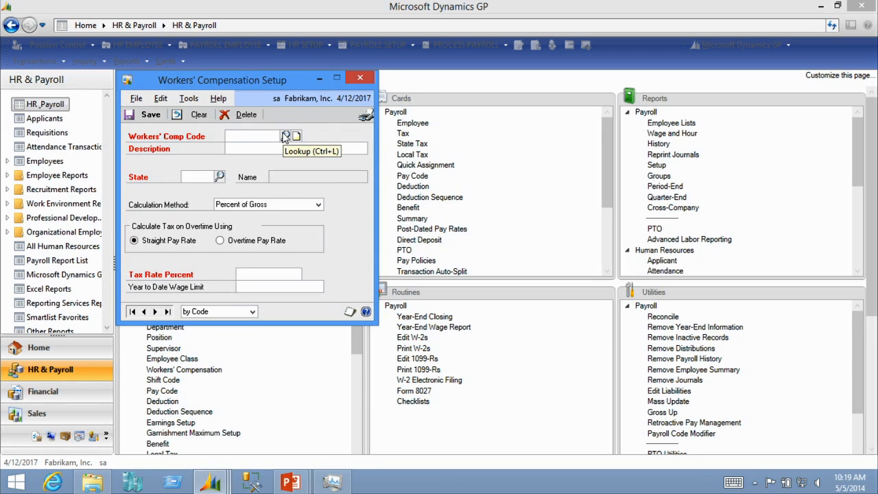
left_click(285, 137)
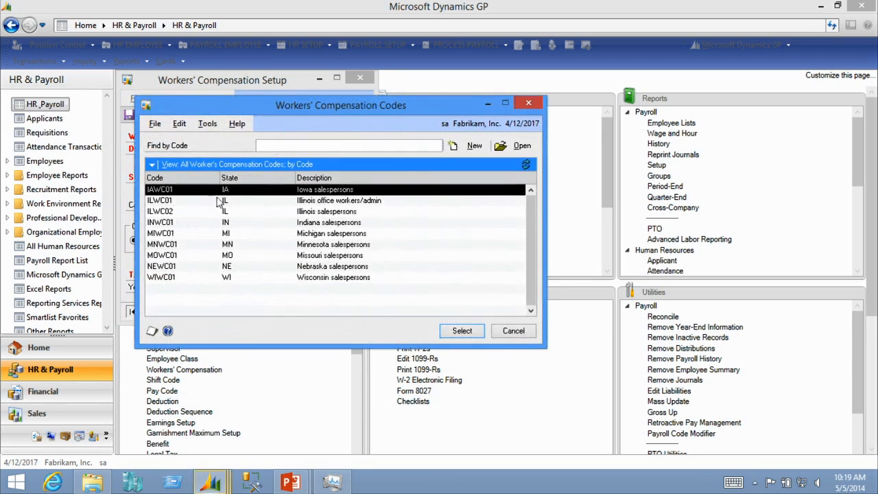
double_click(173, 195)
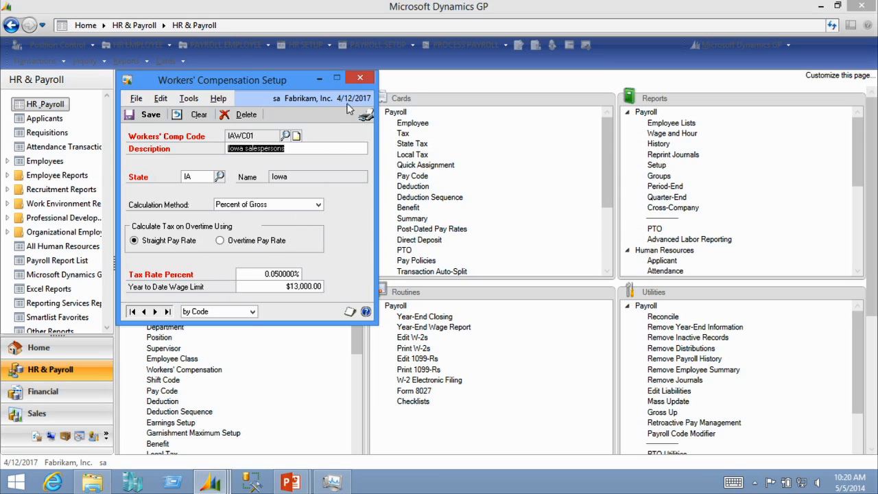
left_click(358, 79)
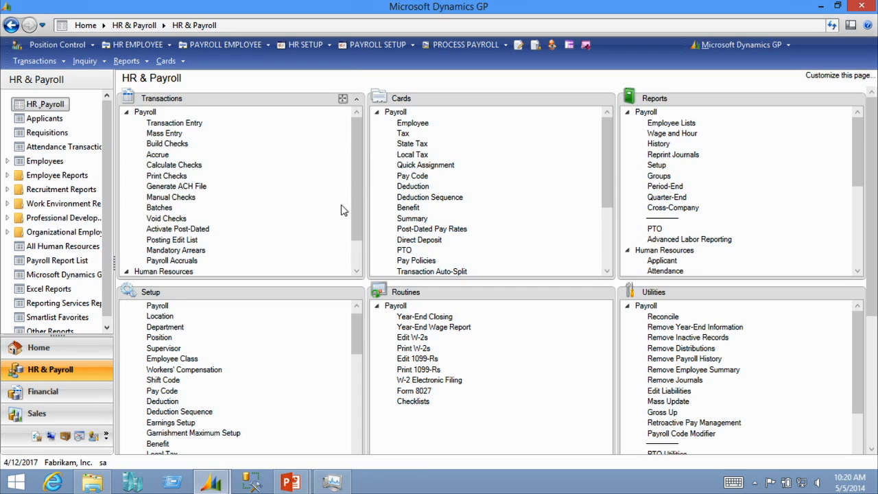
Open Shift Code setup, browse its code lookup, and close the window
left_click(168, 380)
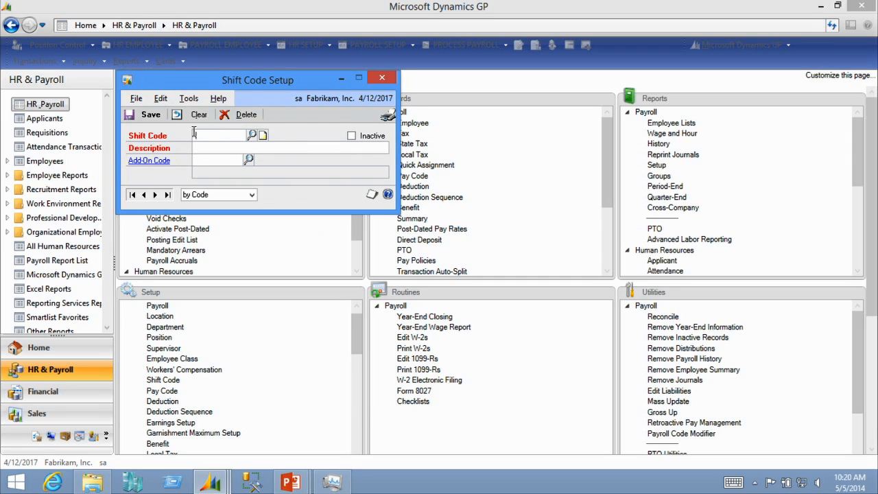
left_click(253, 135)
left_click(502, 83)
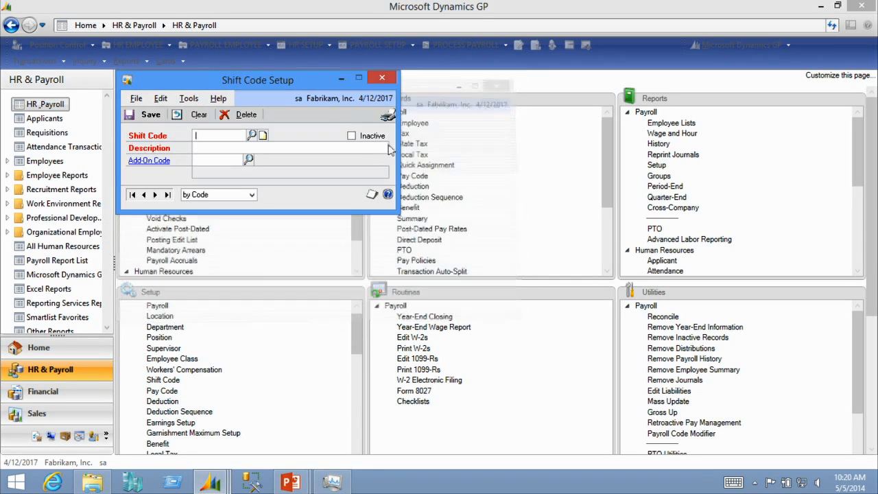
left_click(382, 79)
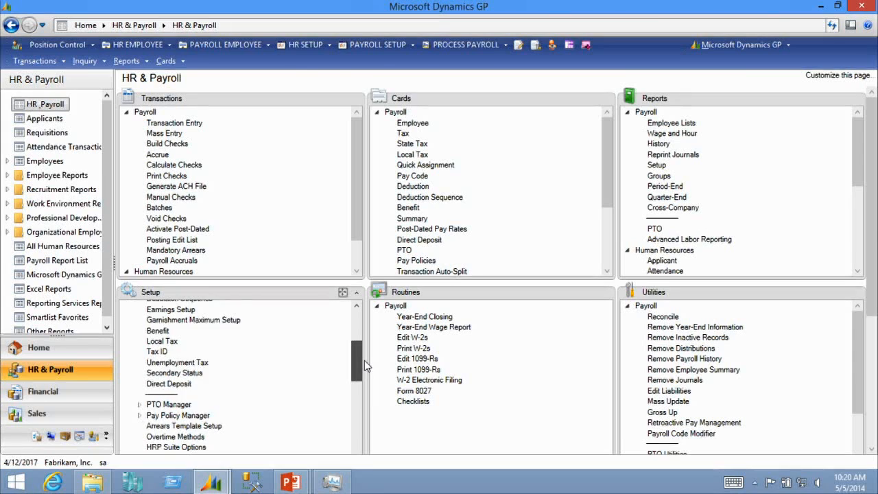
Open Health Insurance setup under Benefits and Deductions and look up the INS1 insurance code
scroll(365, 360, "down", 4)
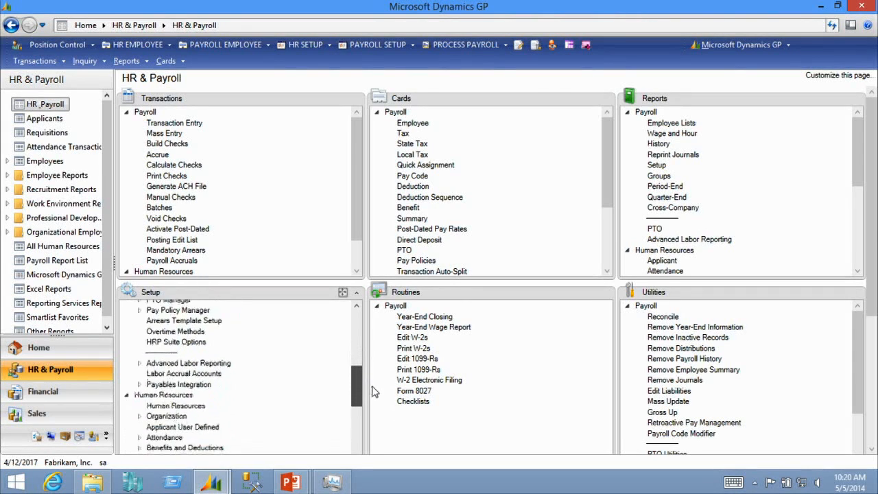
scroll(374, 396, "down", 2)
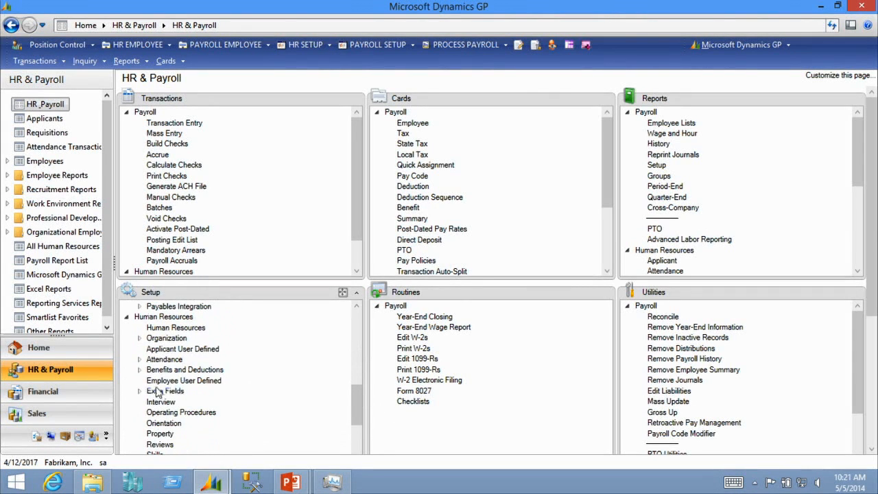
left_click(139, 369)
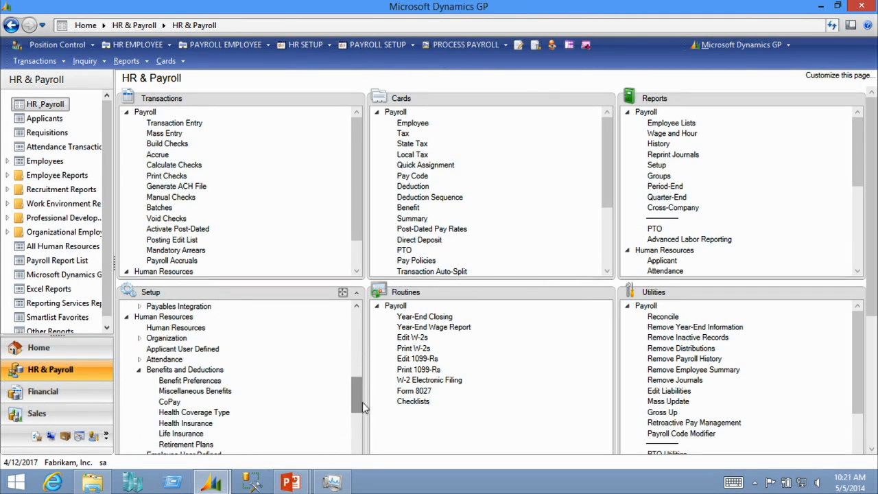
left_click_drag(358, 402, 358, 410)
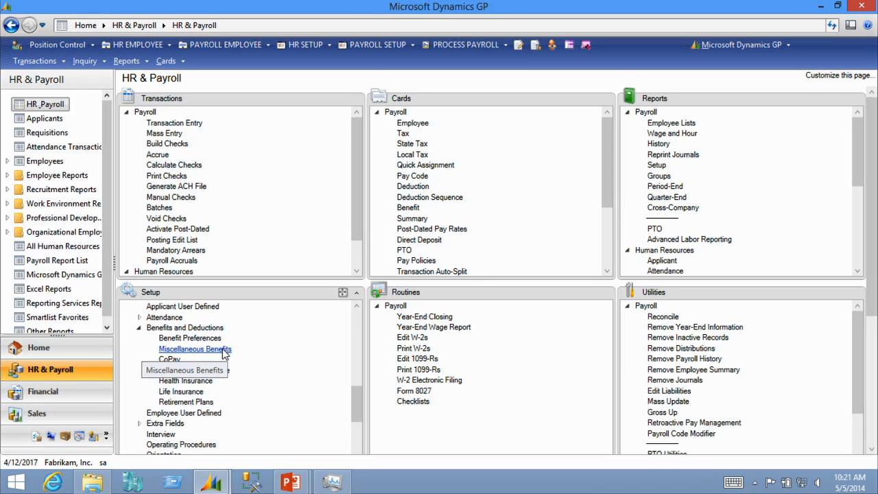
left_click(210, 381)
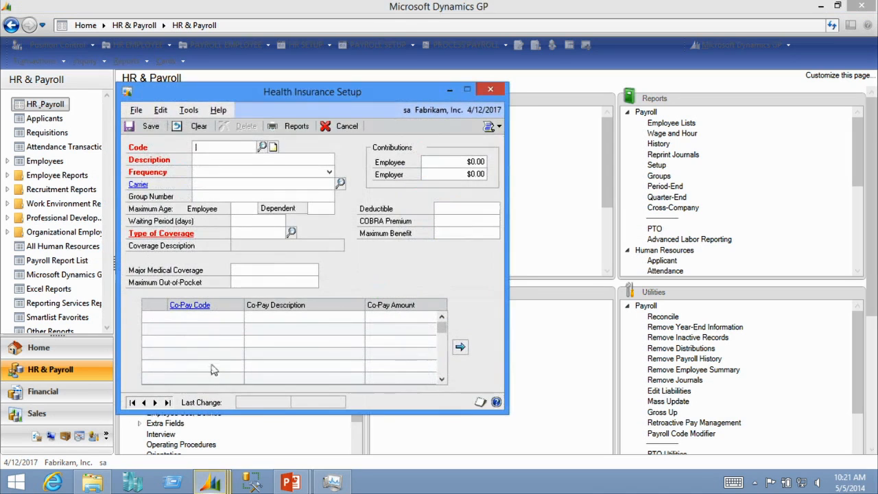
left_click(262, 146)
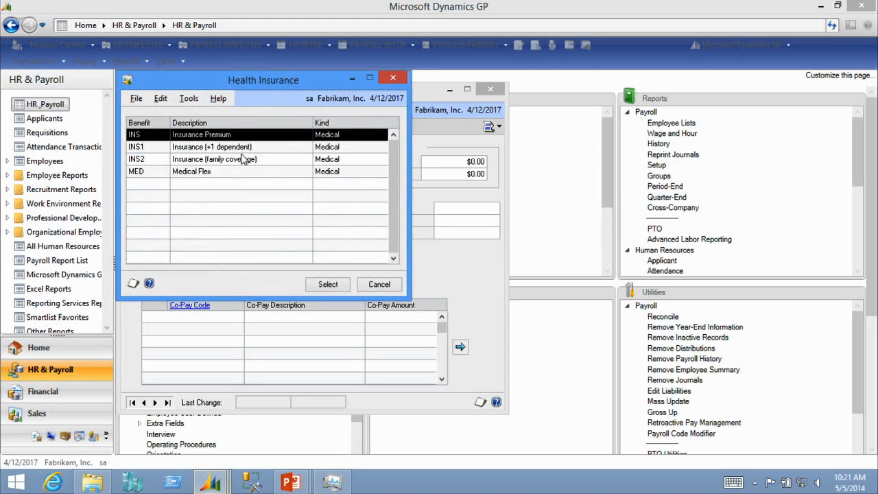
double_click(212, 146)
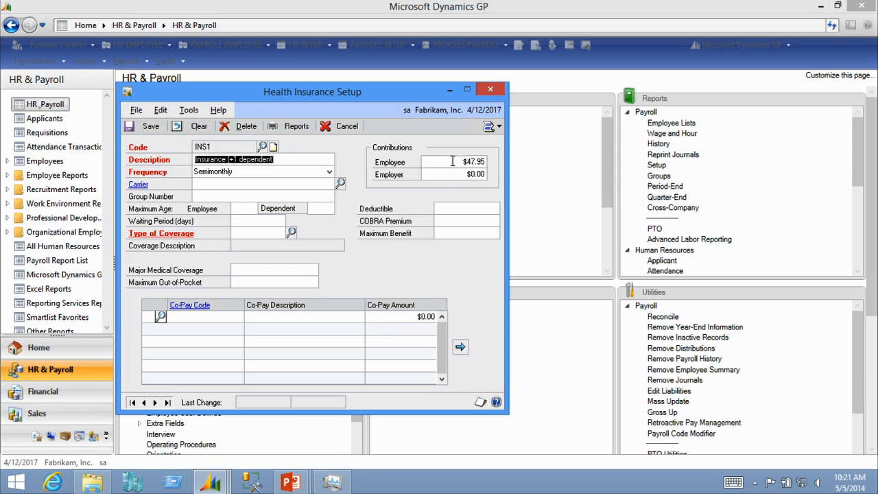
Clear the window and start a FAMILY health insurance code described as family, Weekly frequency, SINGLE coverage type
left_click(198, 126)
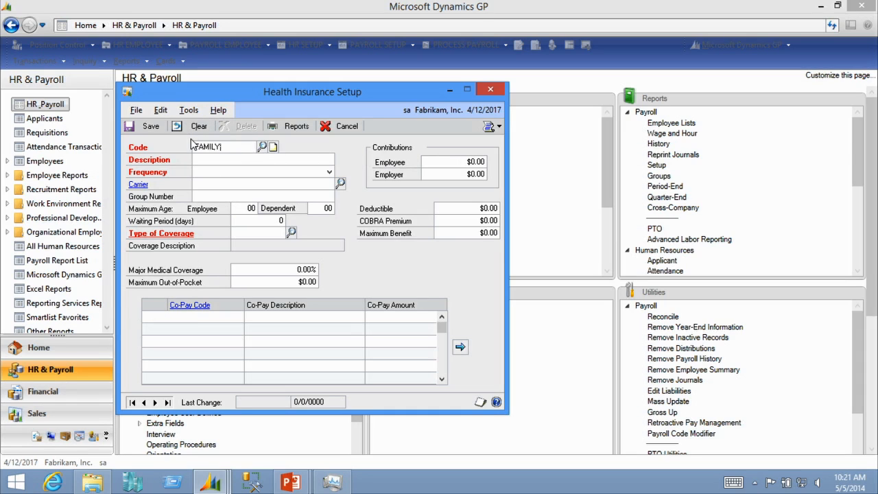
key("Tab")
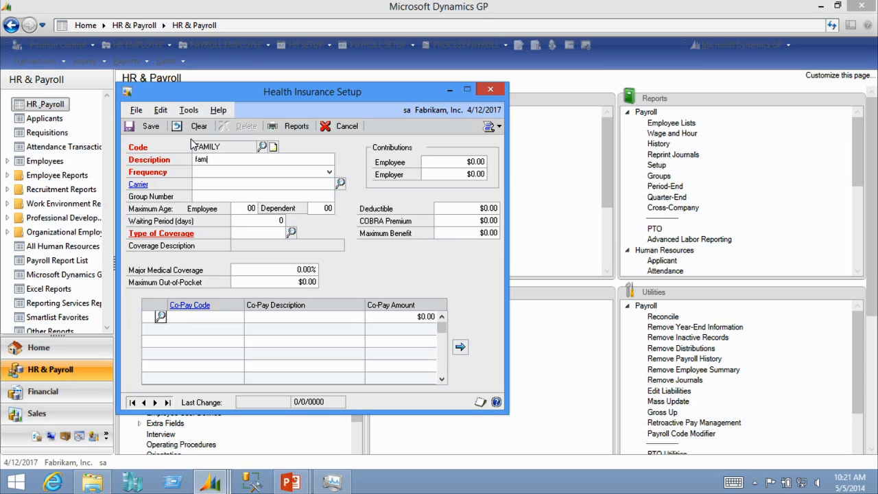
type("family")
key("Tab")
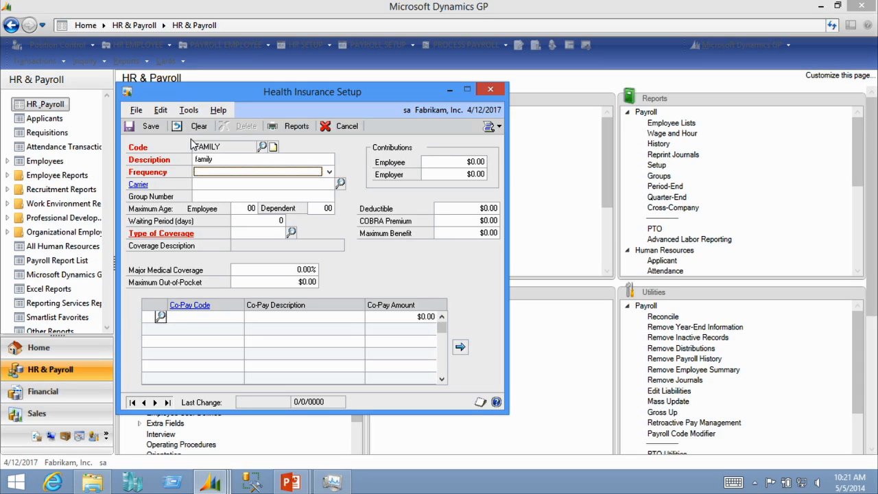
left_click(329, 172)
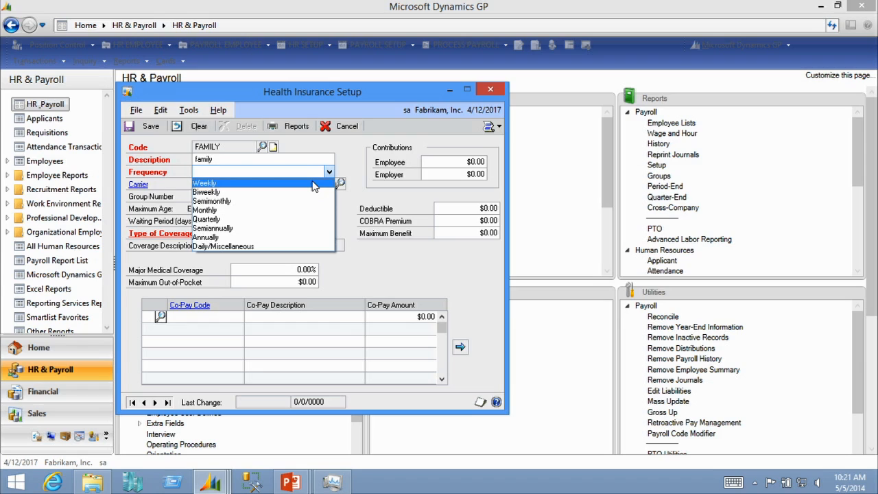
left_click(312, 183)
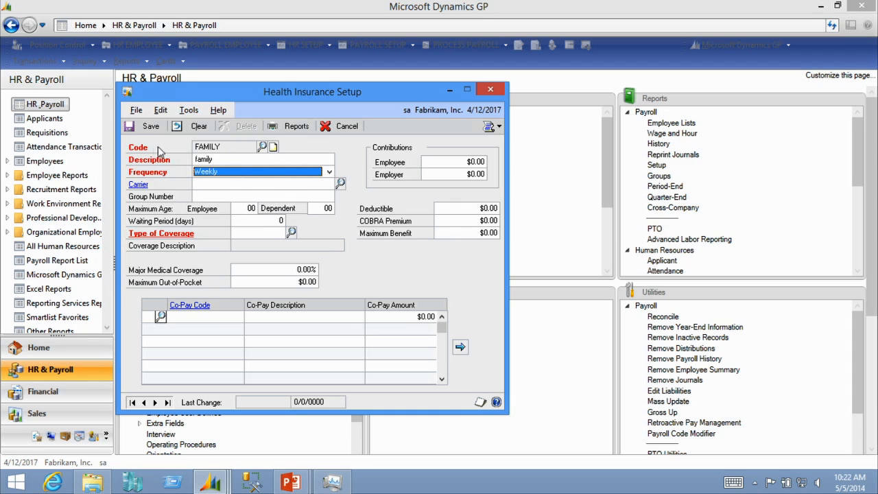
left_click(291, 233)
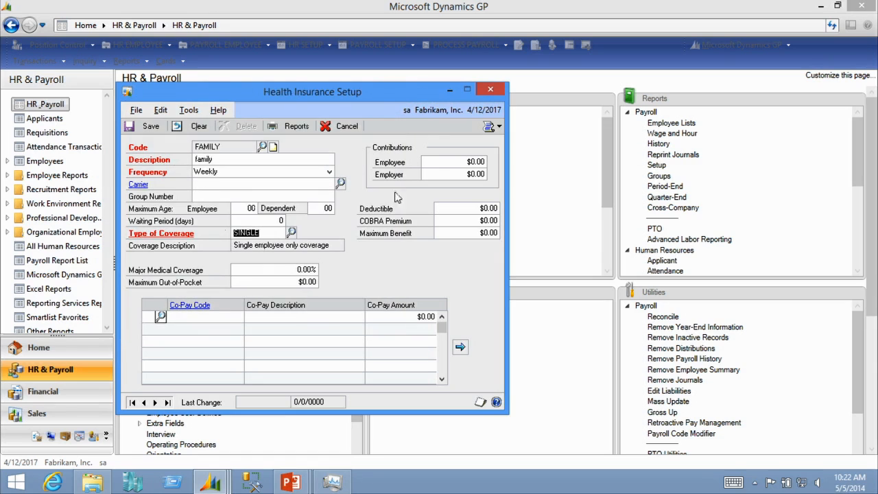
Set the FAMILY health insurance contributions to $100.00 for the employee and $50.00 for the employer
left_click(451, 162)
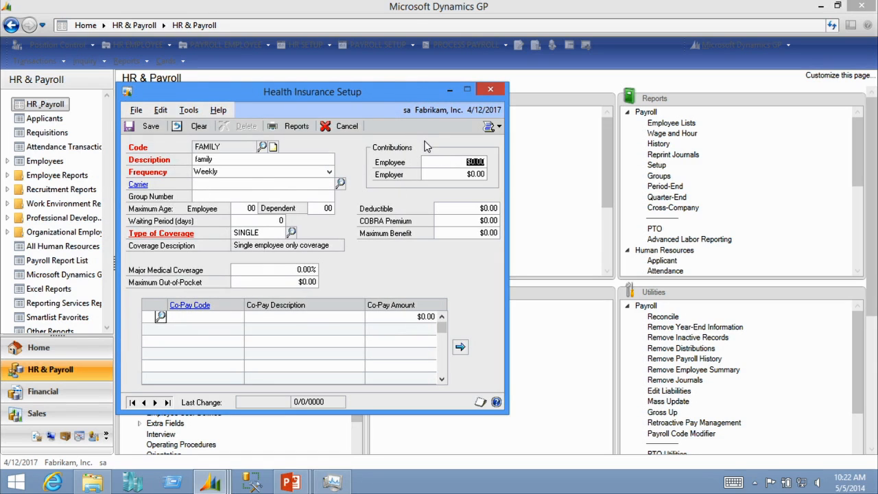
type("100")
key("Tab")
type(".50")
key("Tab")
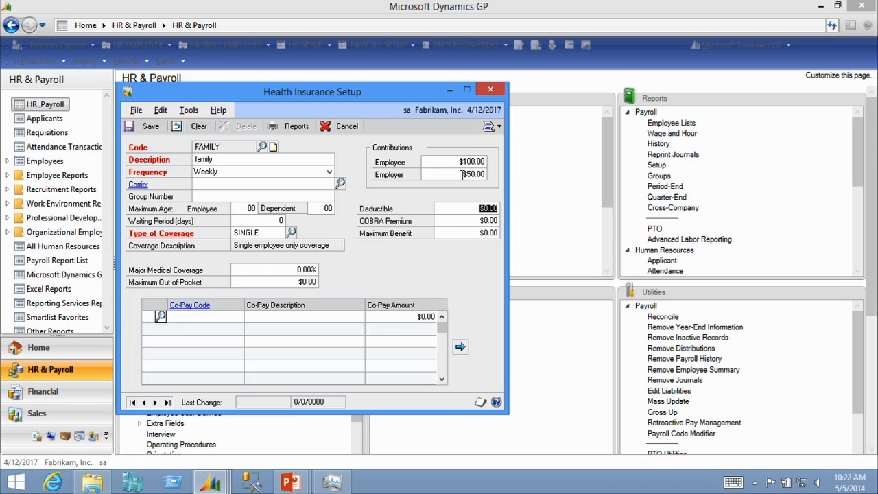
Save the health insurance code and agree to set up the corresponding payroll codes for integration
left_click(146, 127)
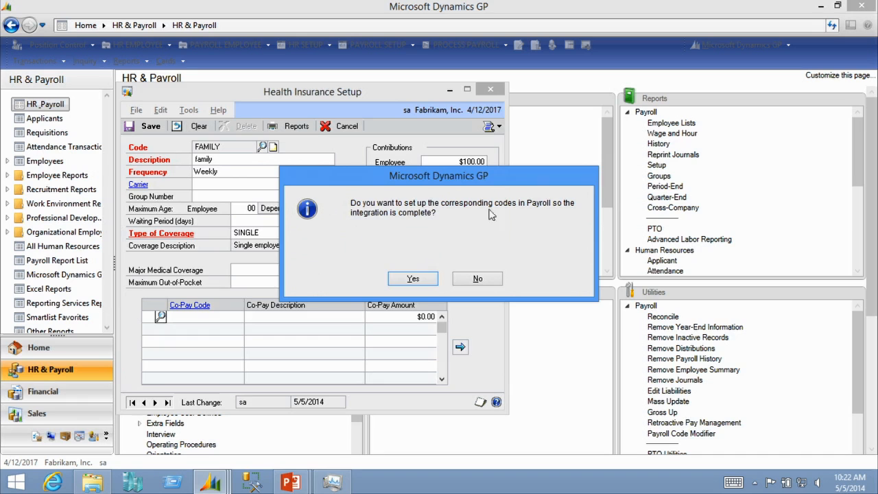
left_click(412, 280)
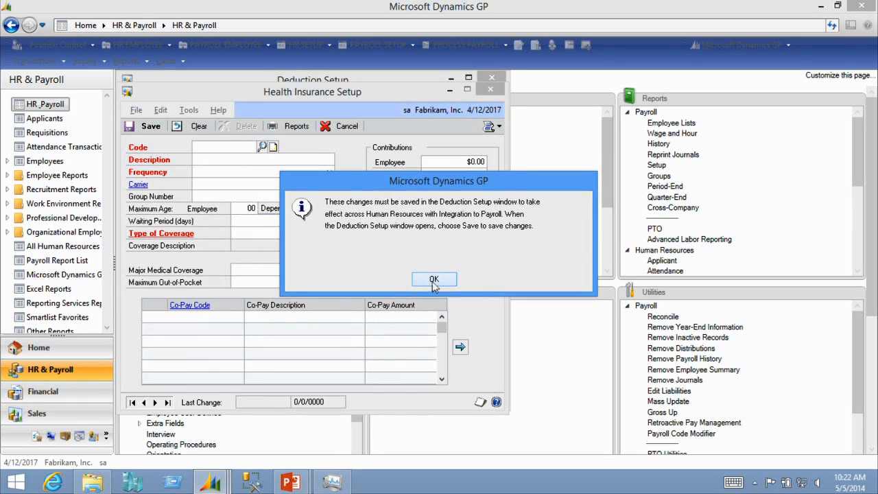
left_click(436, 280)
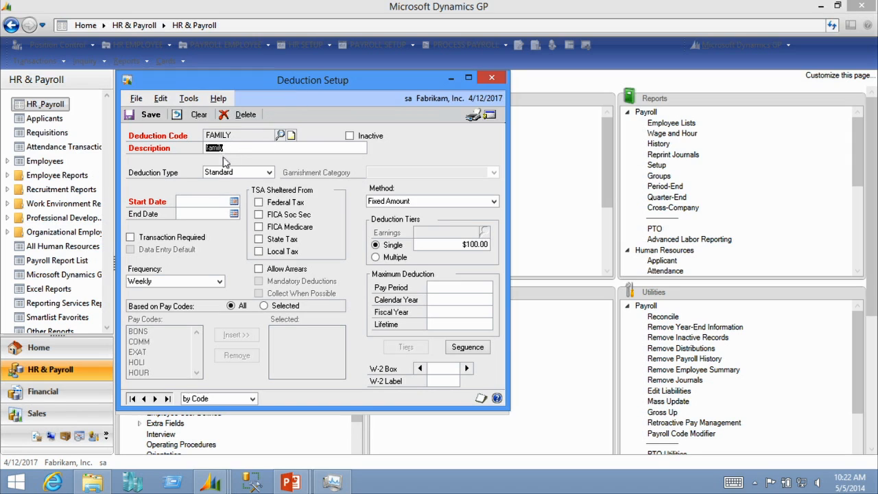
In Deduction Setup, set the start date to 1/1/2017 and shelter the deduction from Federal, FICA Soc Sec, FICA Medicare, State and Local taxes
left_click(210, 198)
type("01012017")
key("Tab")
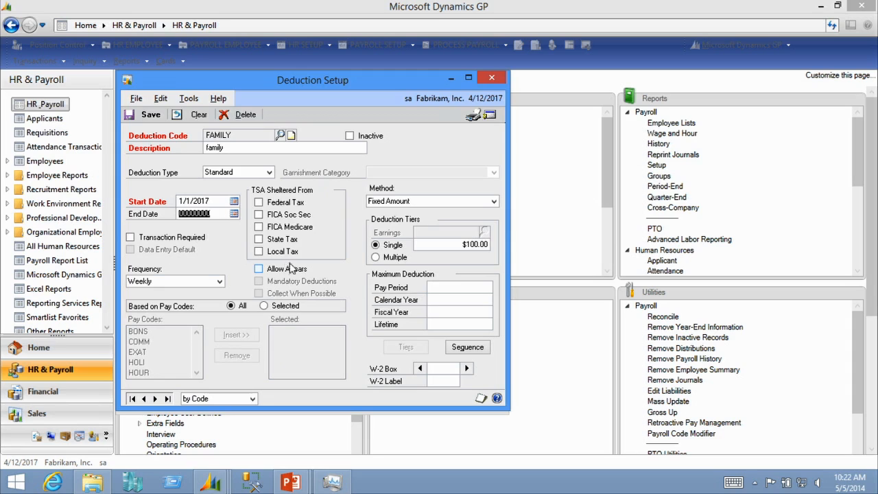
left_click(296, 203)
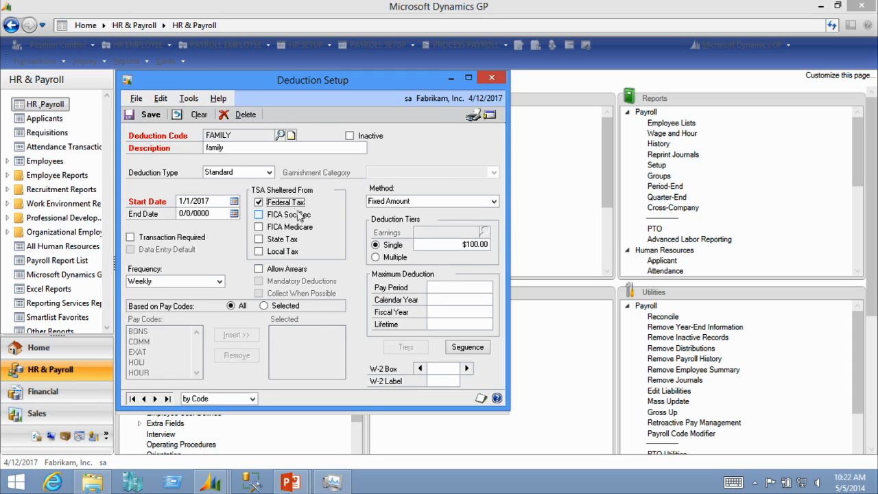
left_click(300, 216)
left_click(302, 228)
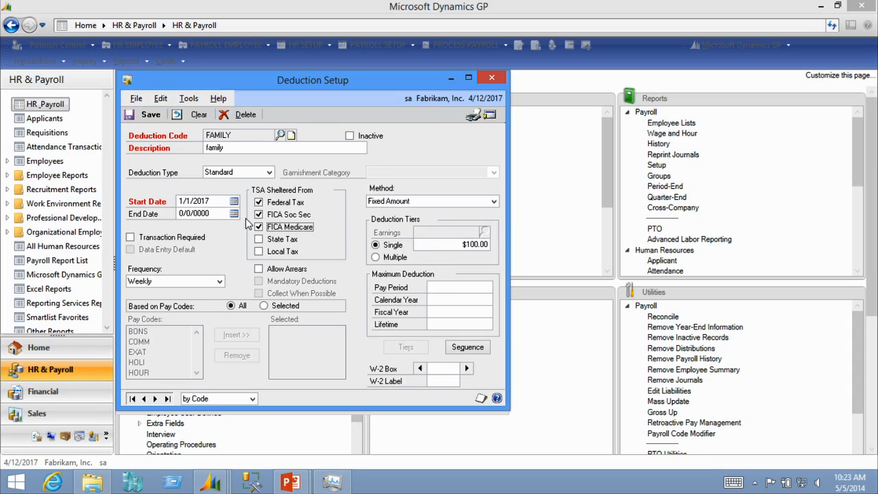
left_click(290, 242)
left_click(292, 254)
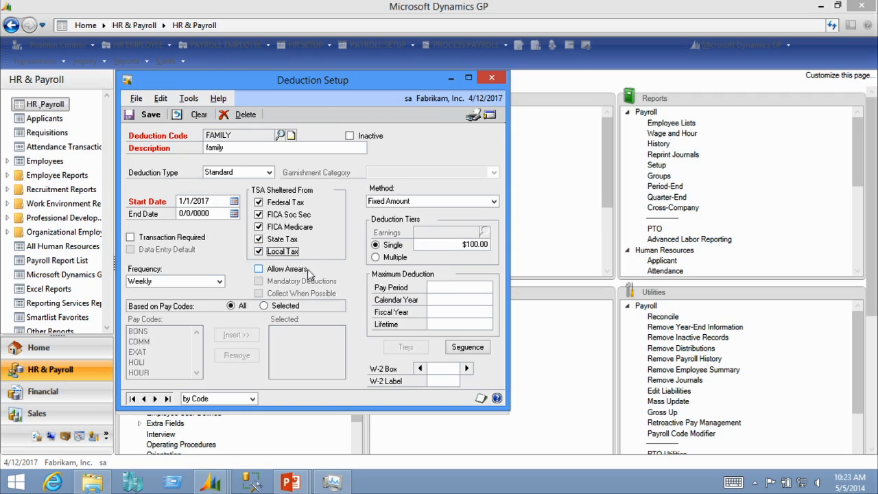
Enable Allow Arrears and Mandatory Deductions for the FAMILY deduction and save it
left_click(304, 271)
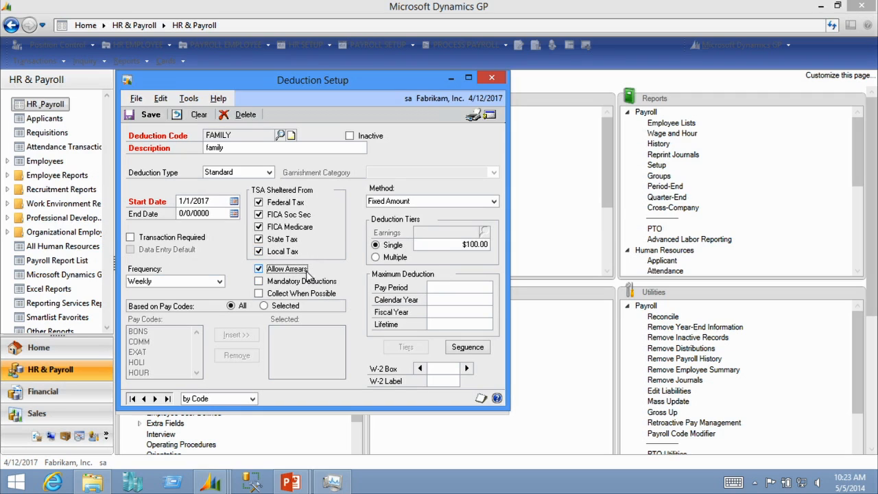
left_click(300, 273)
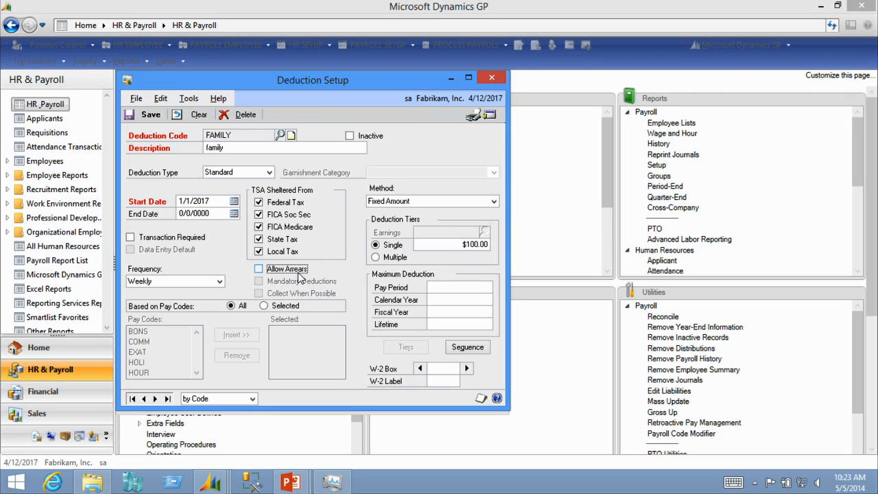
left_click(302, 273)
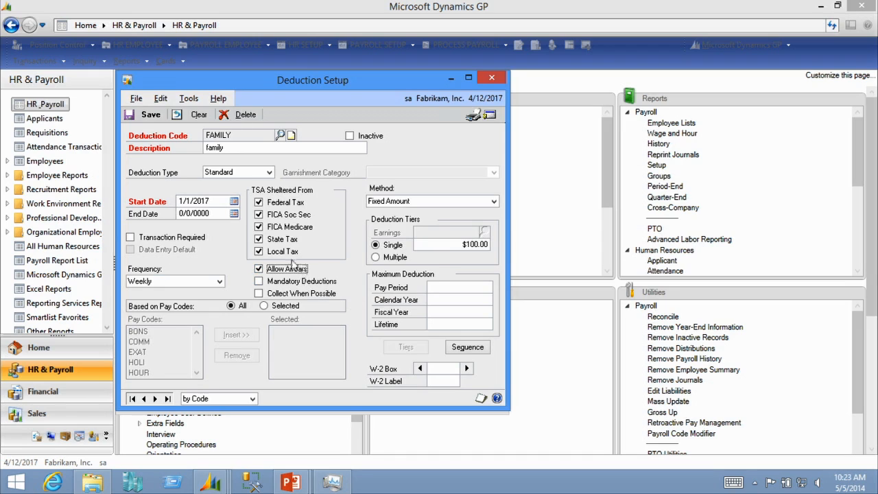
left_click(308, 288)
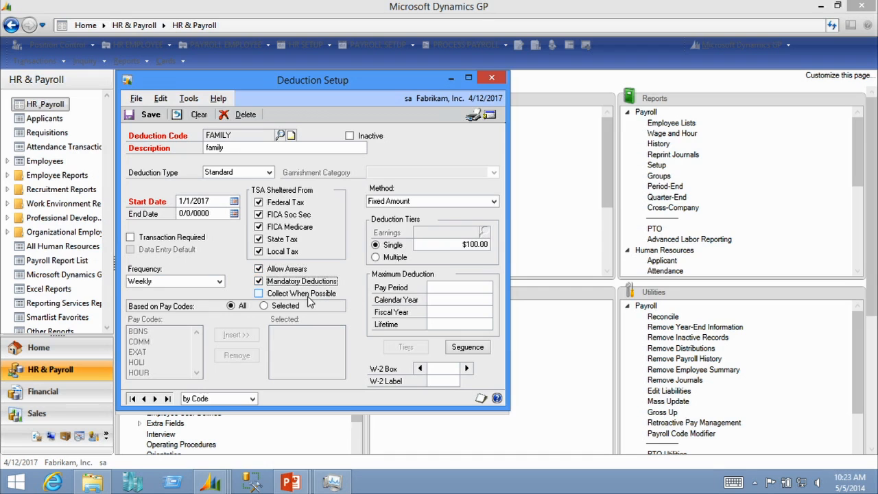
left_click(146, 114)
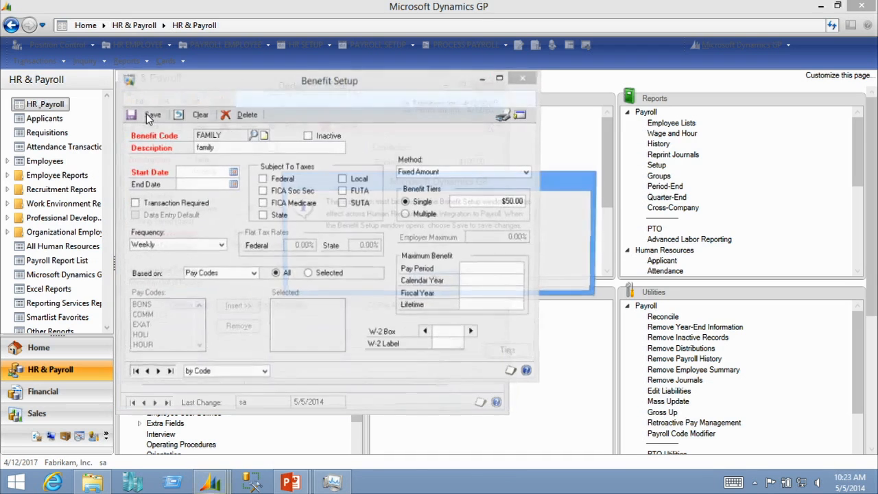
In Benefit Setup, set the FAMILY benefit's start date to 1/1/2017
left_click(435, 278)
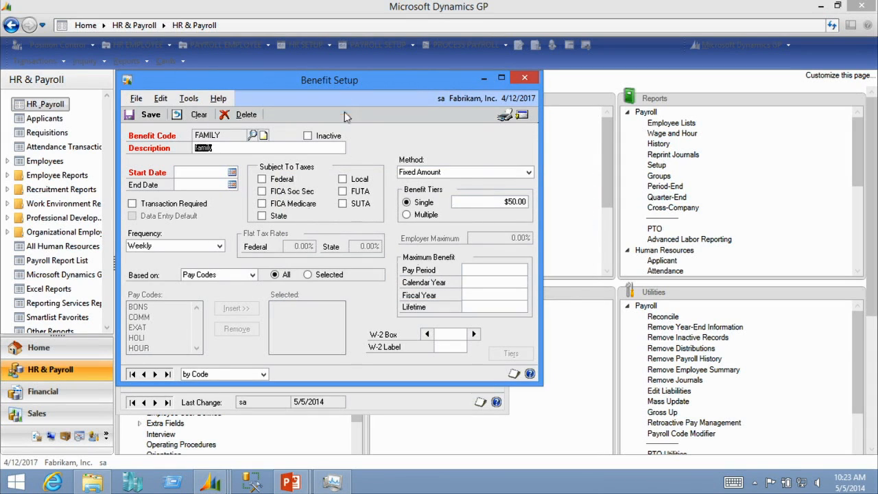
left_click(190, 173)
type("0")
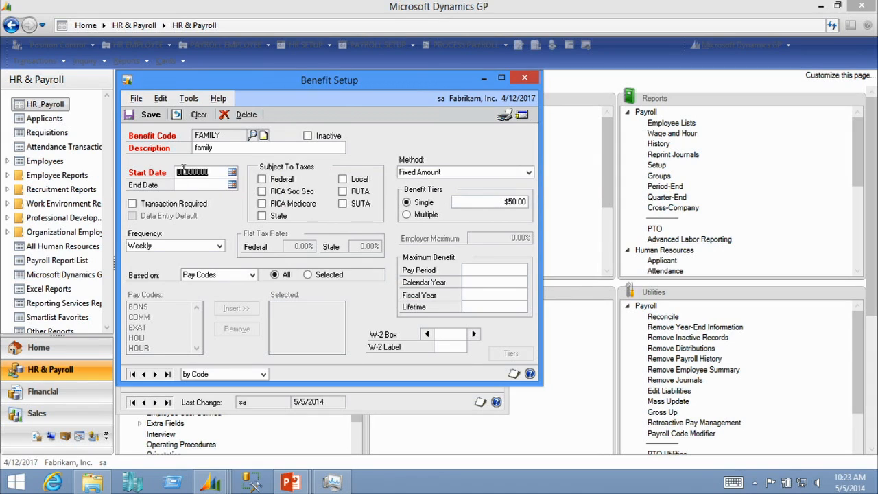
type("1012017")
key("Tab")
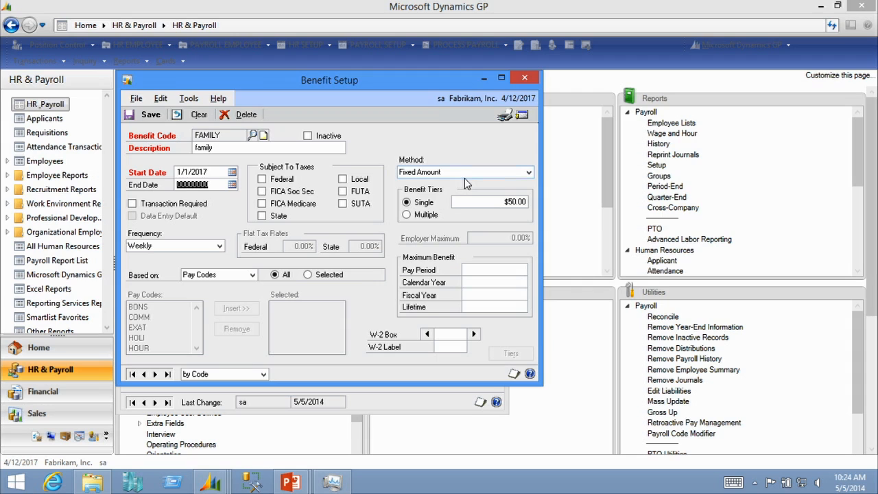
Close the Benefit Setup window and then the Health Insurance Setup window
left_click(532, 79)
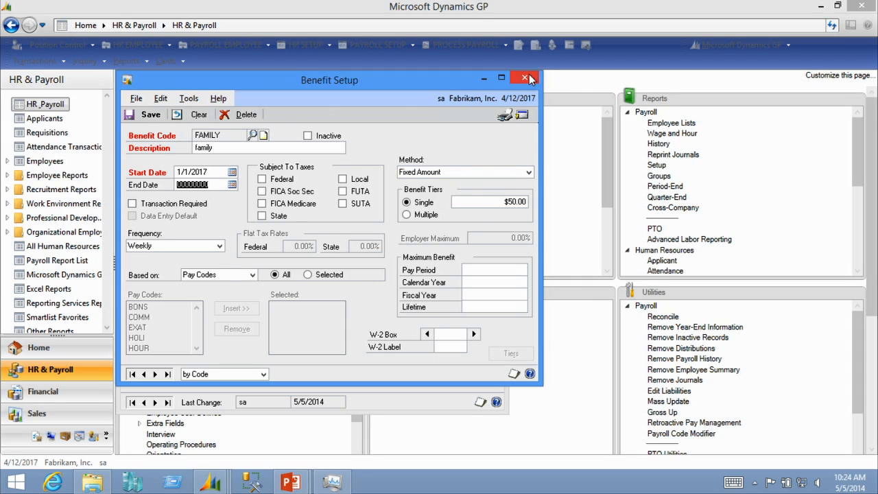
left_click(383, 284)
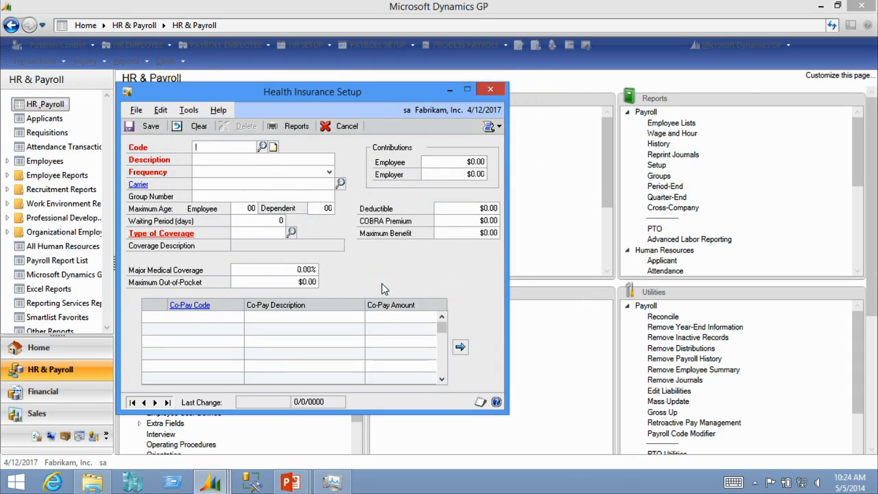
left_click(492, 90)
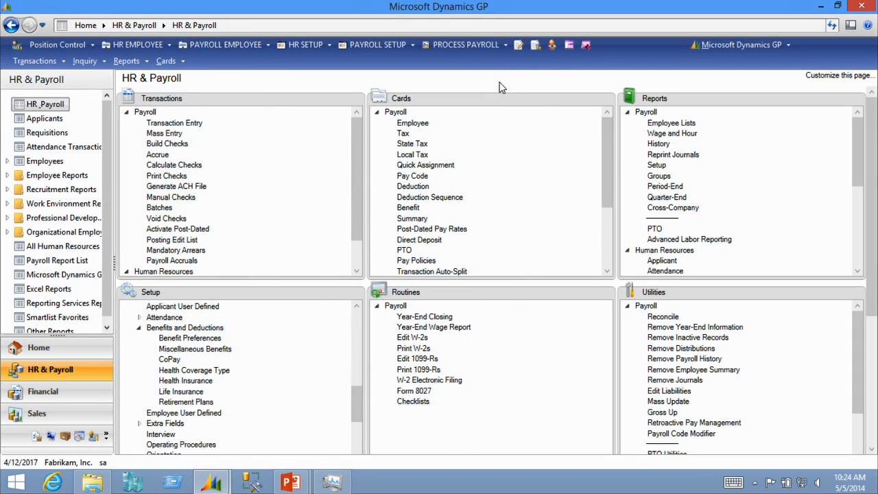
Open System User setup, bring up the sa user, save the record and close the window
left_click(715, 44)
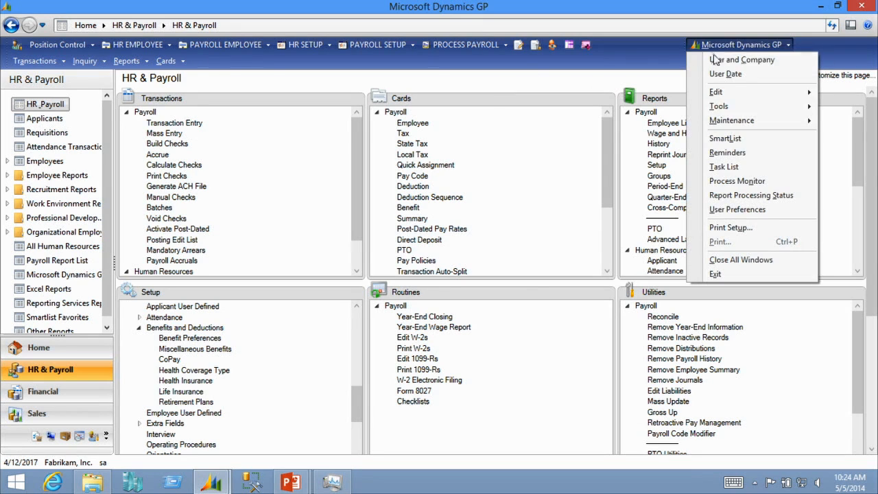
mouse_move(736, 111)
mouse_move(650, 112)
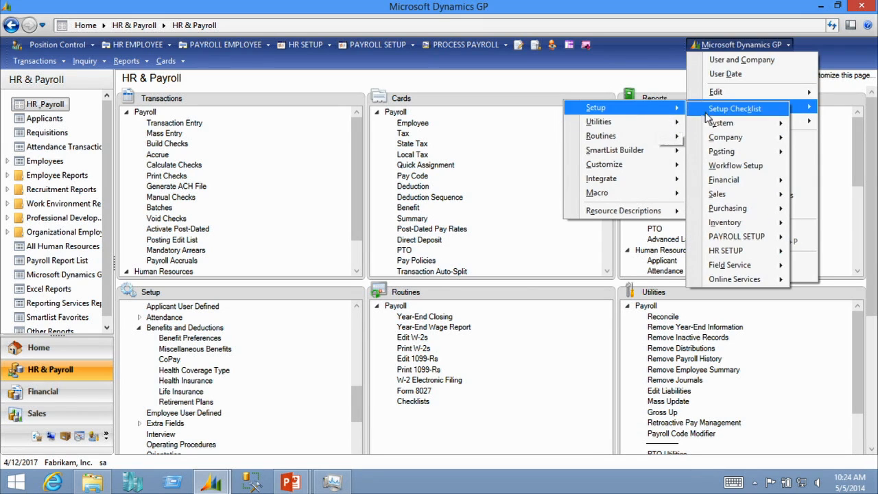
mouse_move(718, 126)
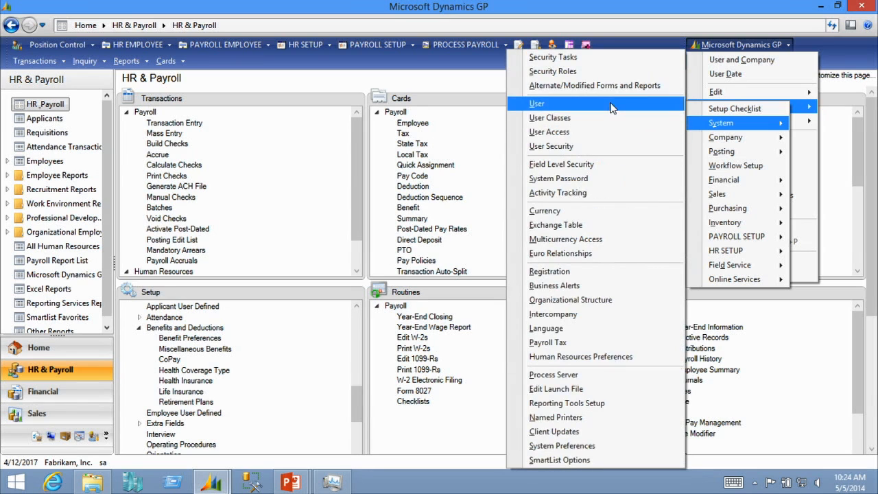
left_click(613, 102)
type("sa")
key("Tab")
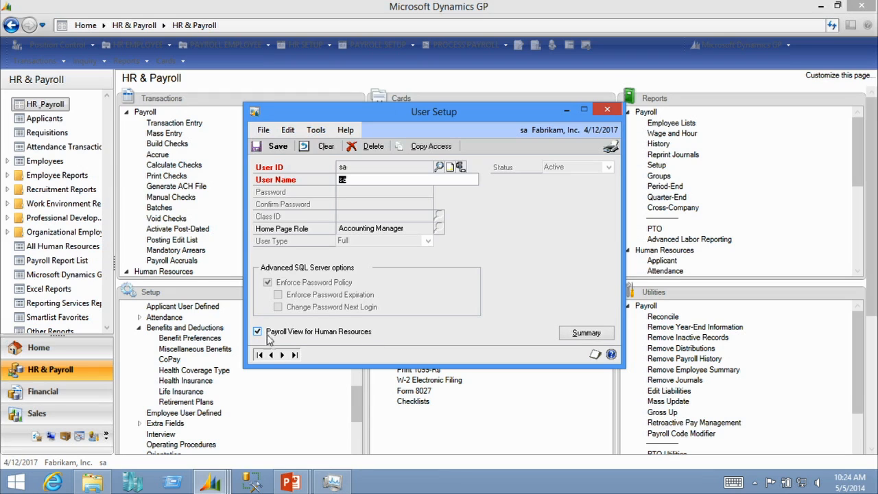
left_click(261, 148)
left_click(608, 109)
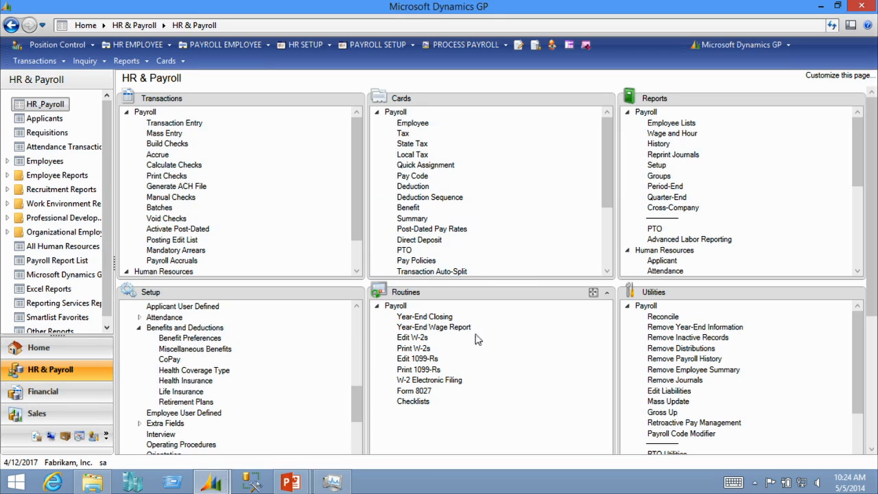
Open Benefit Preferences under Benefits and Deductions setup
left_click(199, 338)
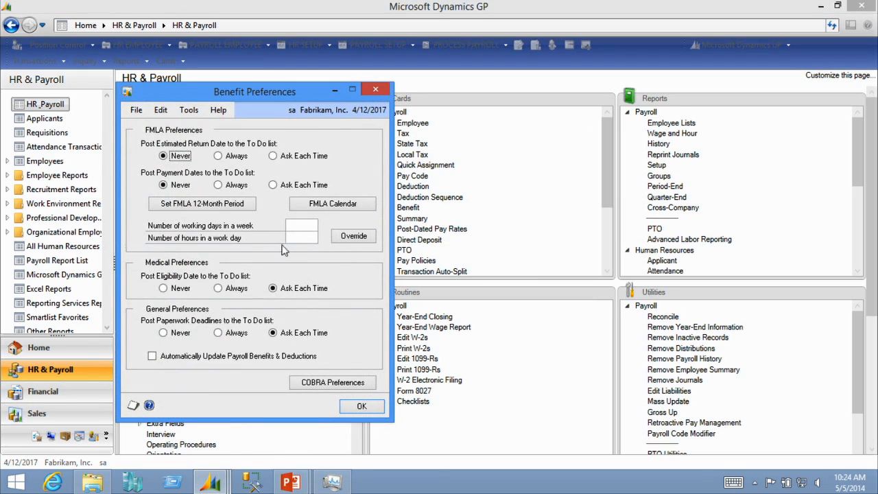
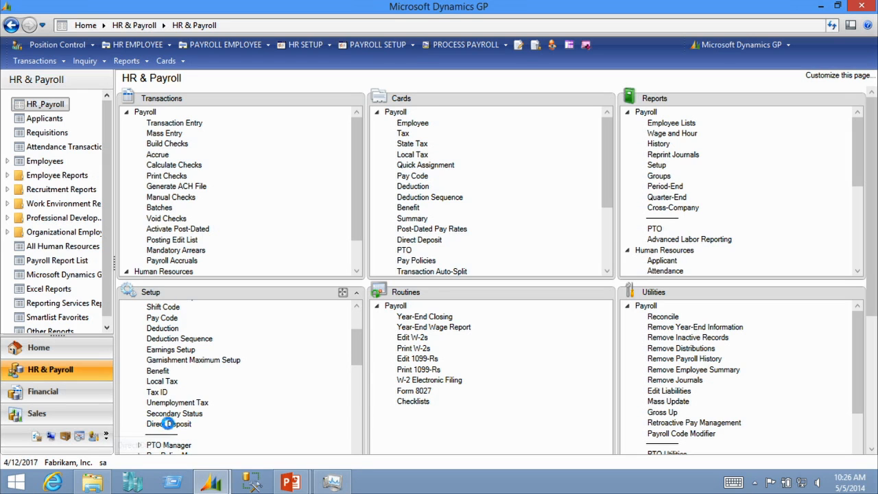
Open Direct Deposit Setup and check all three exceptions: Insufficient Funds, Amount Deducted Not Deposited, and Other
left_click(165, 423)
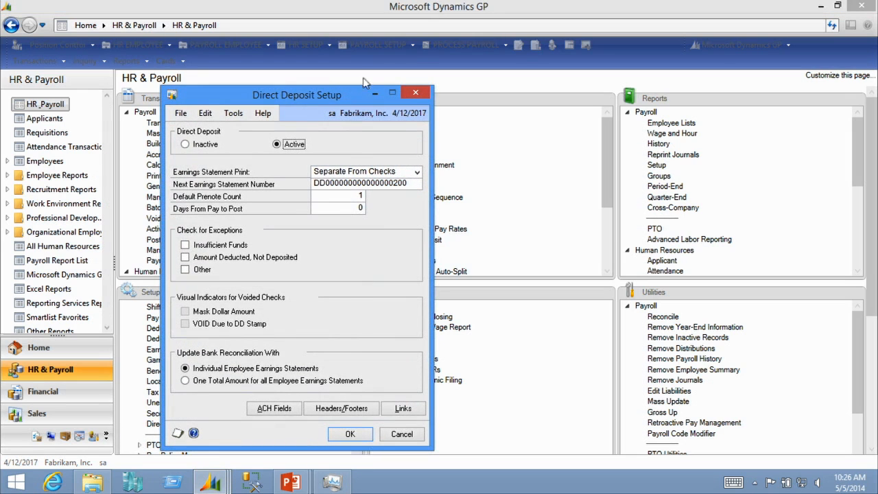
left_click(416, 172)
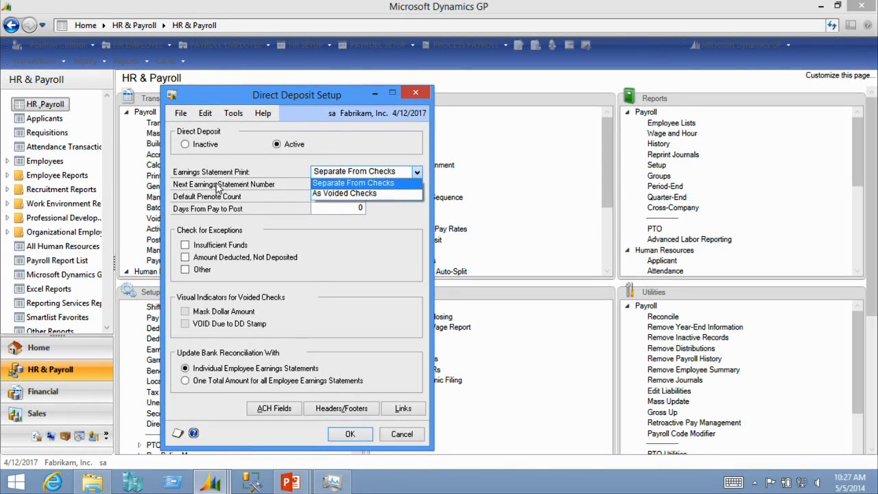
left_click(219, 187)
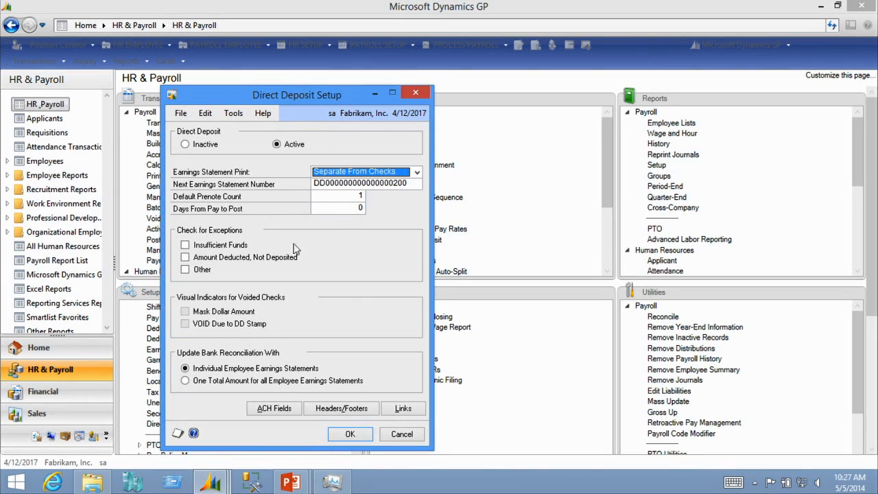
left_click(192, 250)
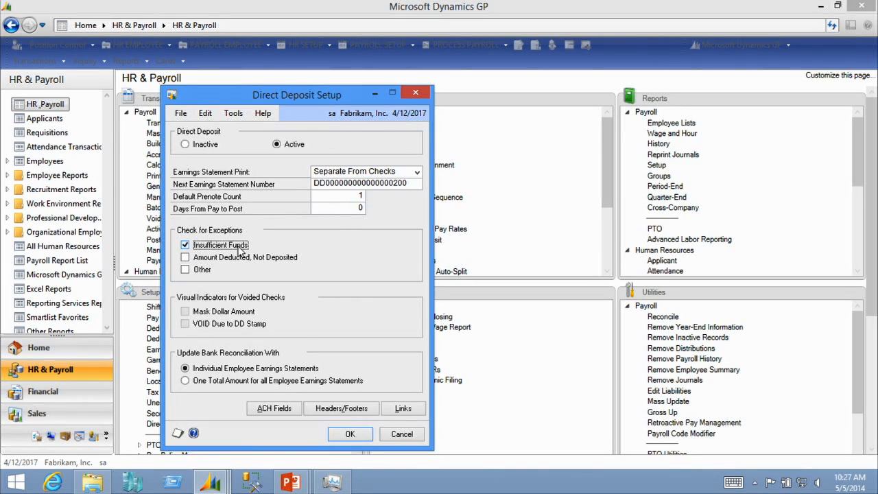
left_click(185, 258)
left_click(186, 270)
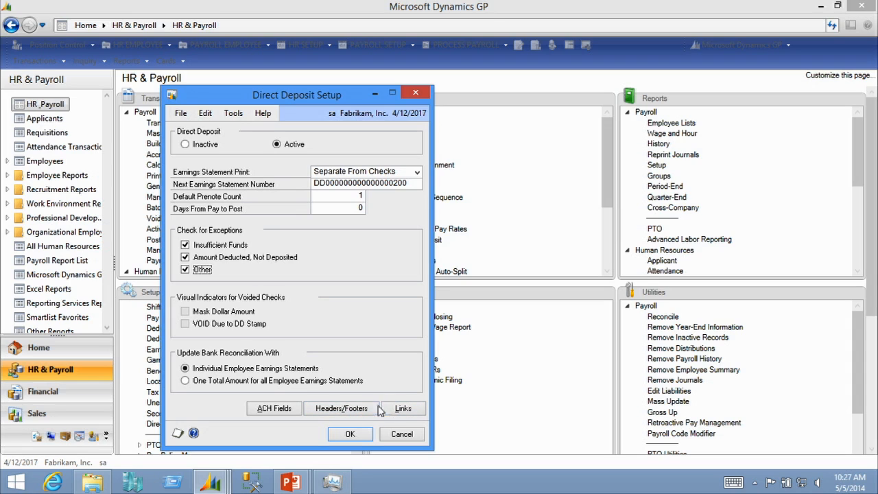
Review the ACH Fields Setup entries, close them with OK, and accept the Direct Deposit Setup
left_click(265, 411)
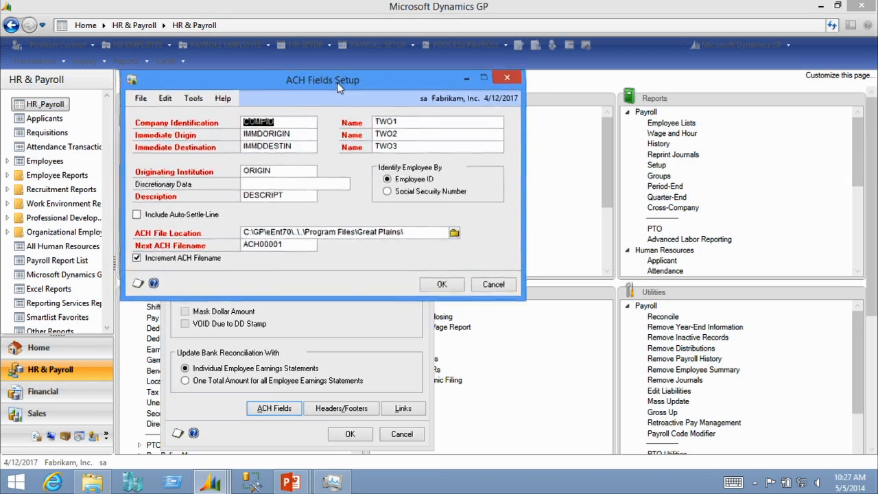
left_click_drag(336, 85, 339, 109)
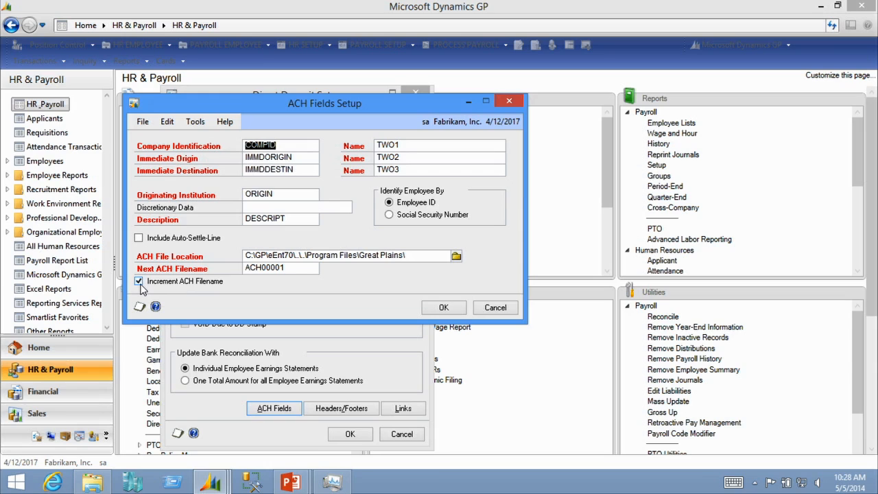
left_click(293, 269)
left_click(300, 271)
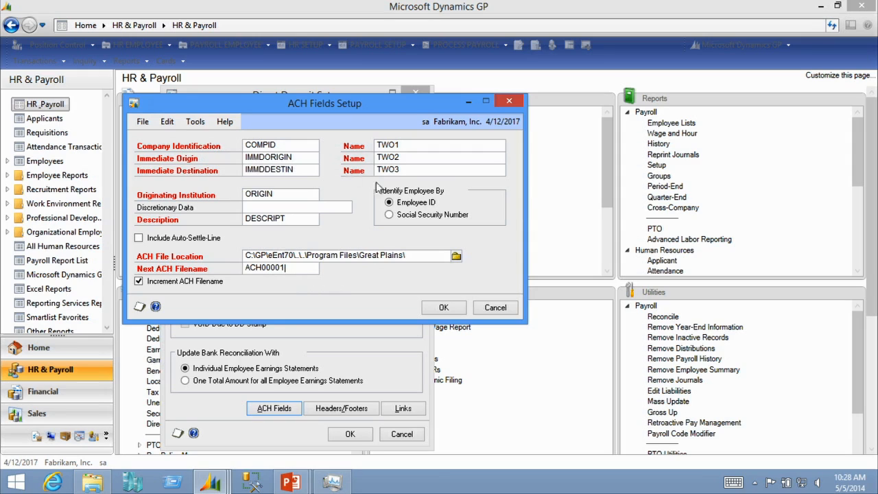
left_click(455, 310)
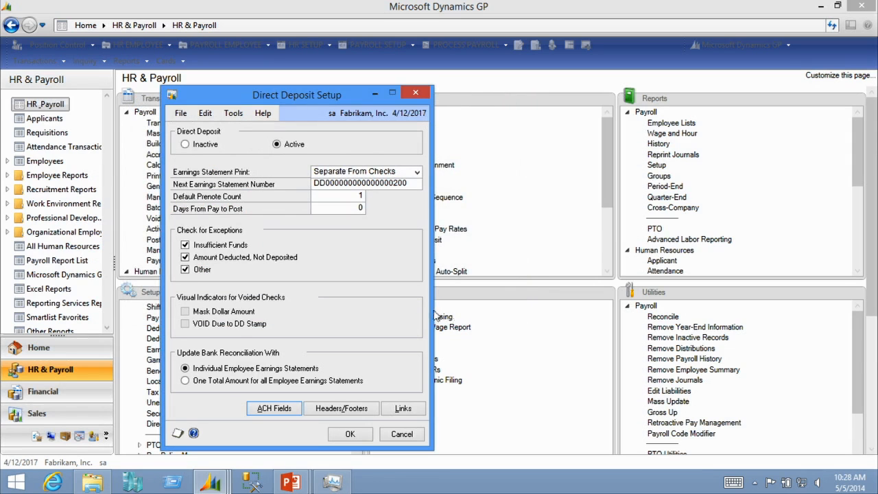
left_click(358, 440)
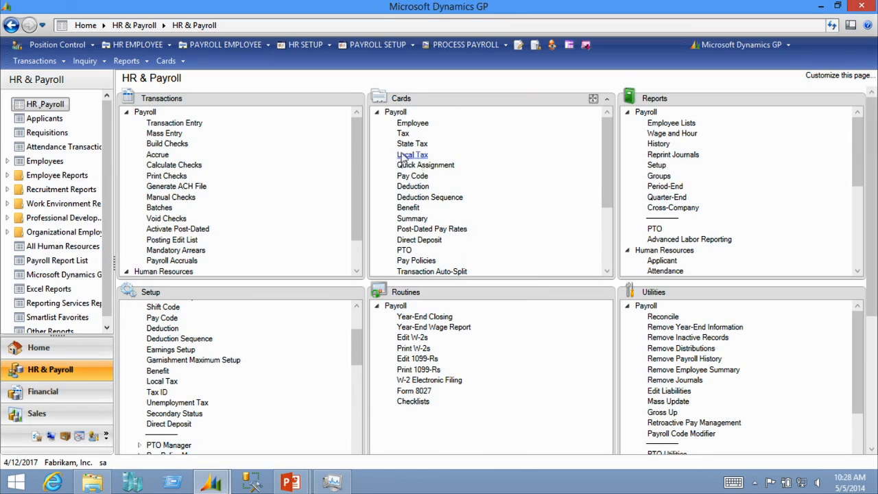
Open the Generate ACH File window from the Payroll transactions and close it
left_click_drag(352, 182, 355, 203)
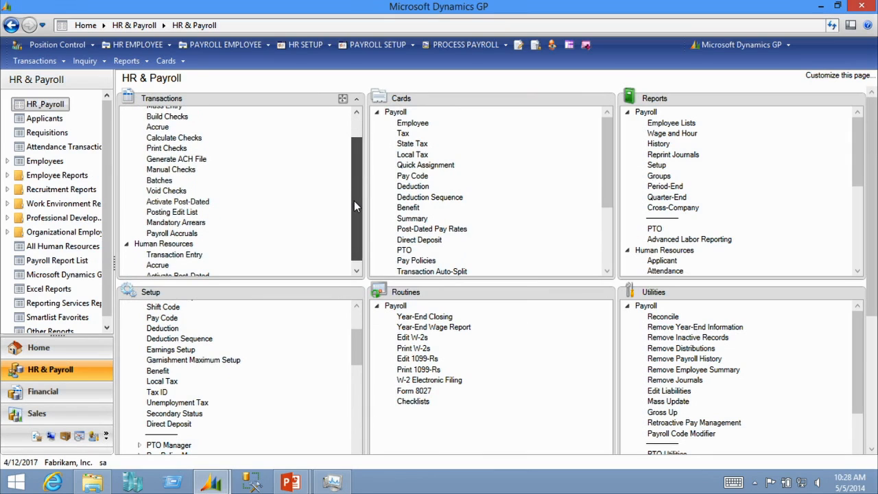
left_click(177, 150)
left_click(184, 160)
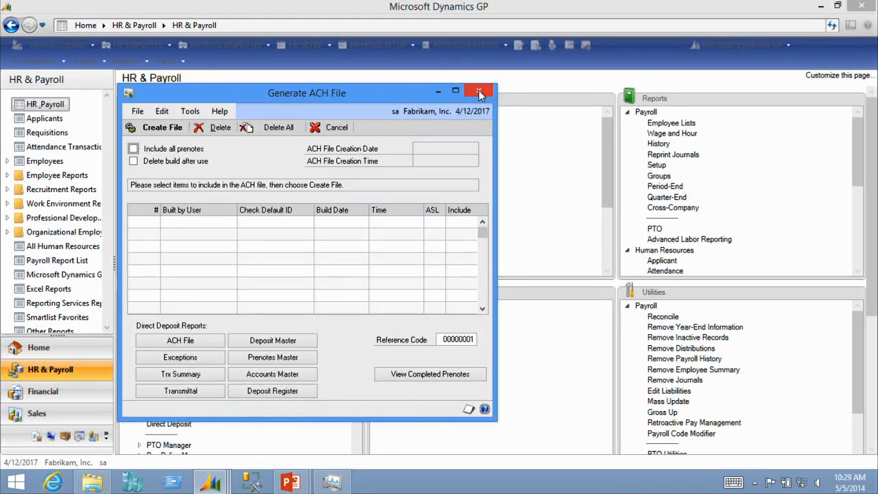
left_click(483, 91)
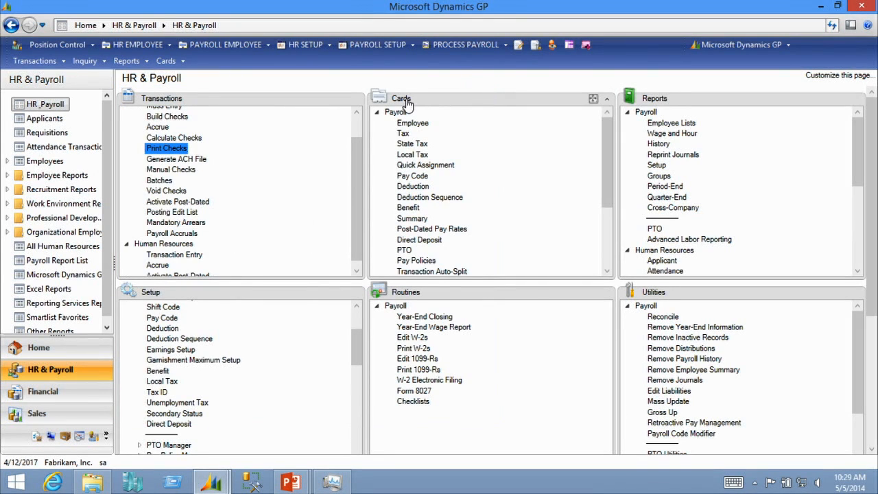
Open Checkbook Maintenance from the Financial cards and load the PAYROLL checkbook
left_click(744, 45)
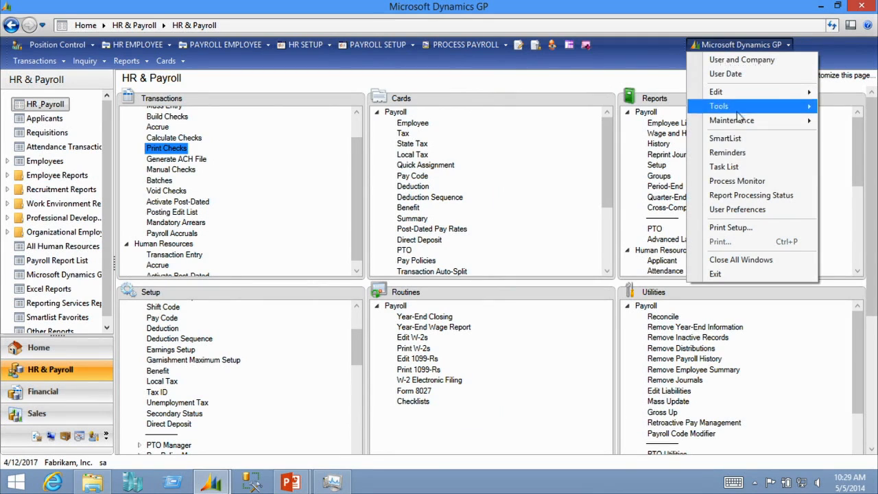
mouse_move(732, 120)
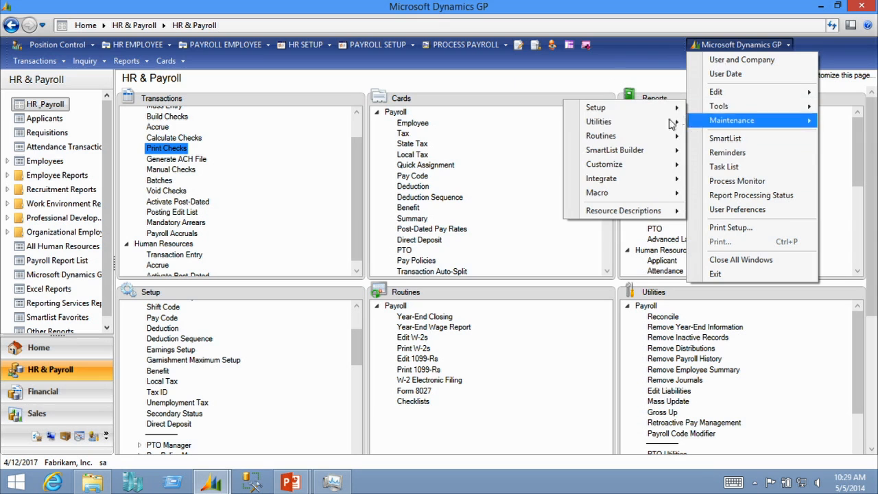
left_click(166, 61)
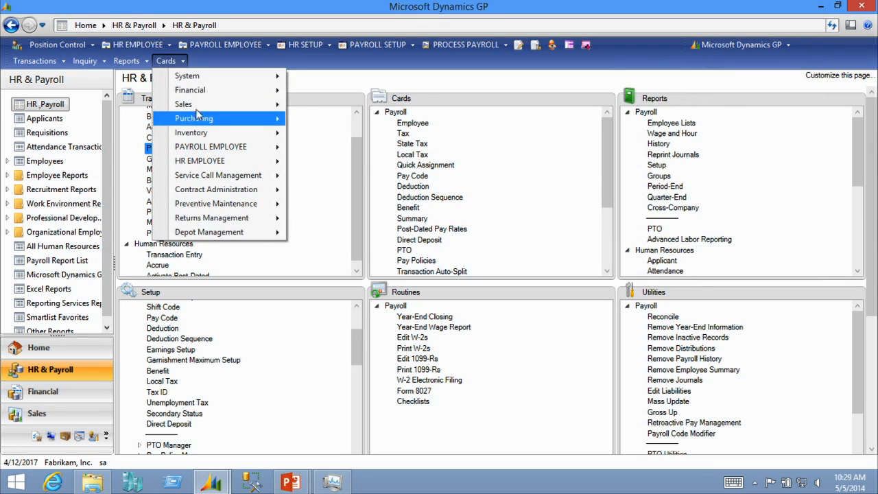
mouse_move(199, 89)
left_click(336, 107)
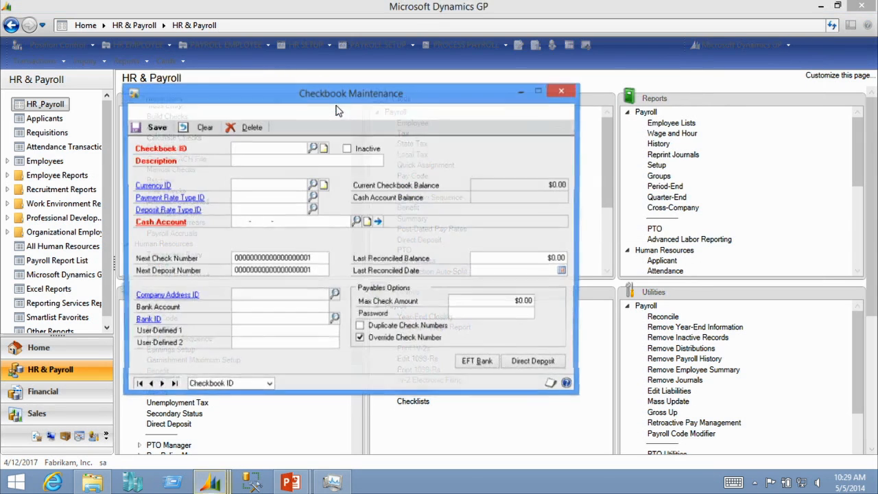
left_click(313, 147)
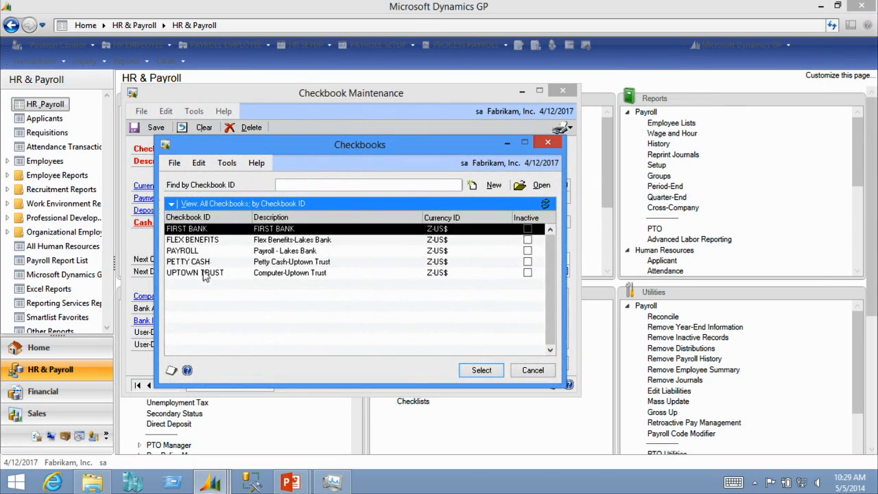
double_click(199, 251)
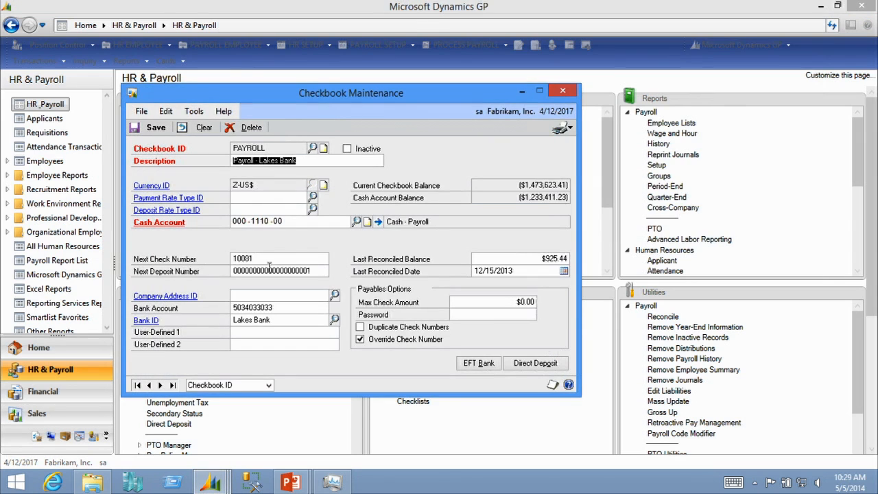
Review the checkbook's direct deposit account and its Lakes Bank record, then close Checkbook Maintenance
left_click(536, 363)
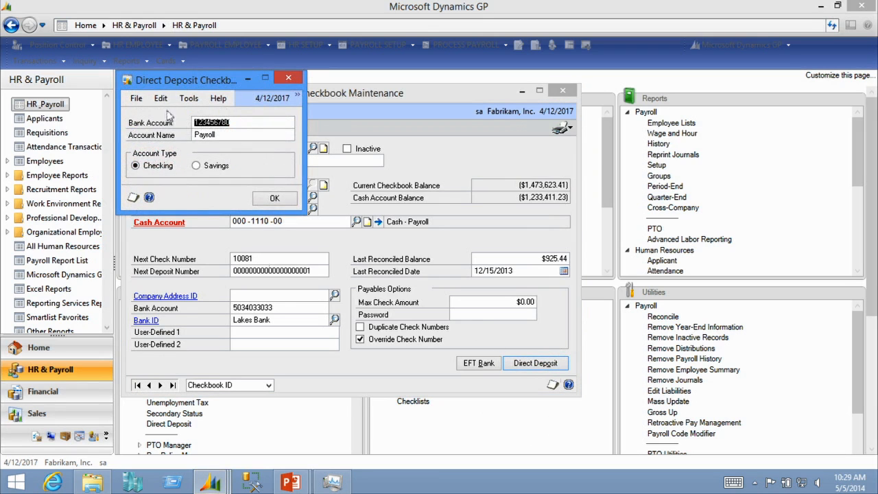
left_click(274, 199)
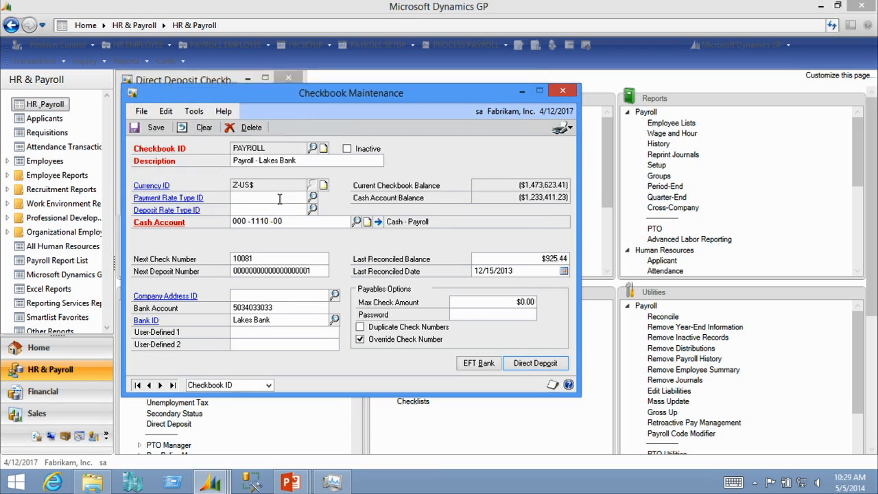
left_click(146, 321)
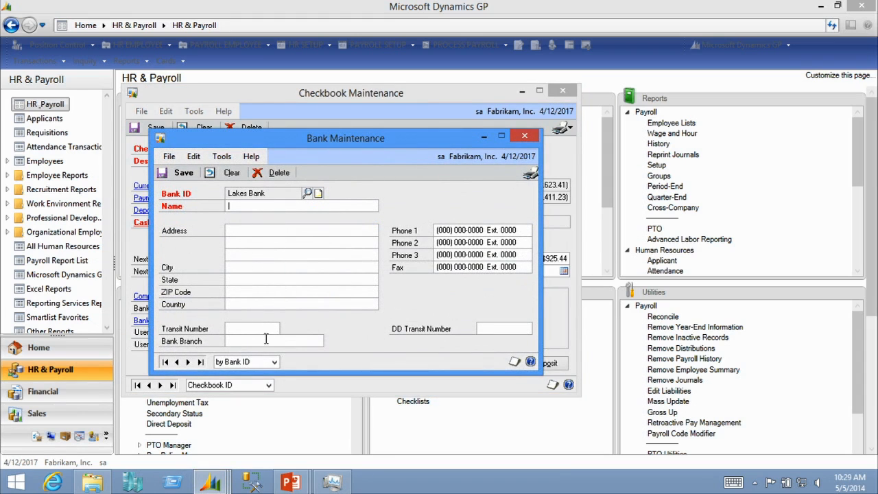
left_click(526, 138)
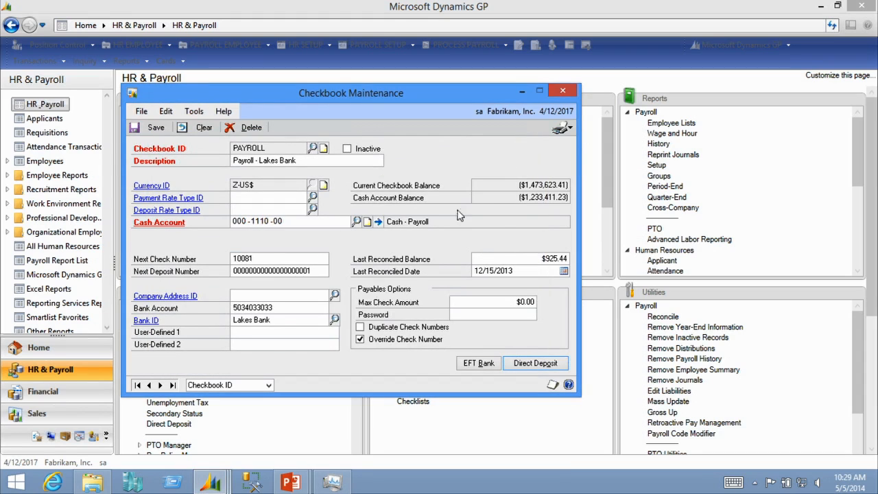
left_click(569, 94)
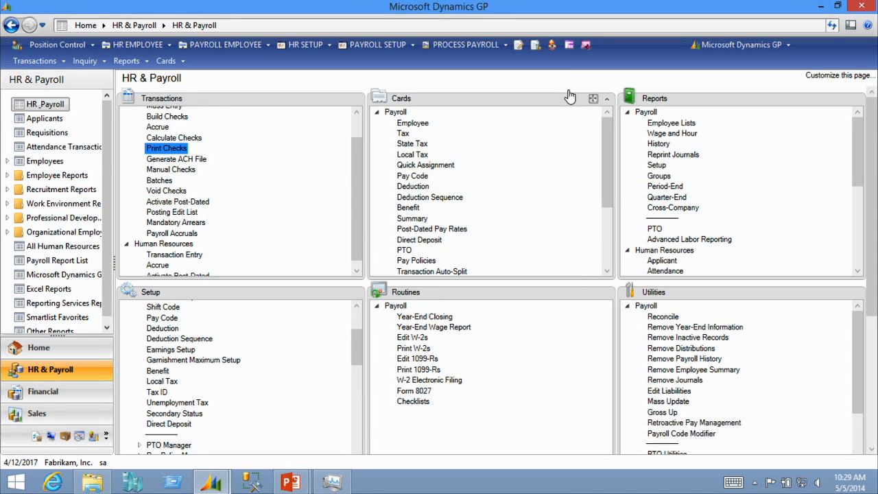
Switch to the PowerPoint slide show and advance to the next slide
left_click(291, 483)
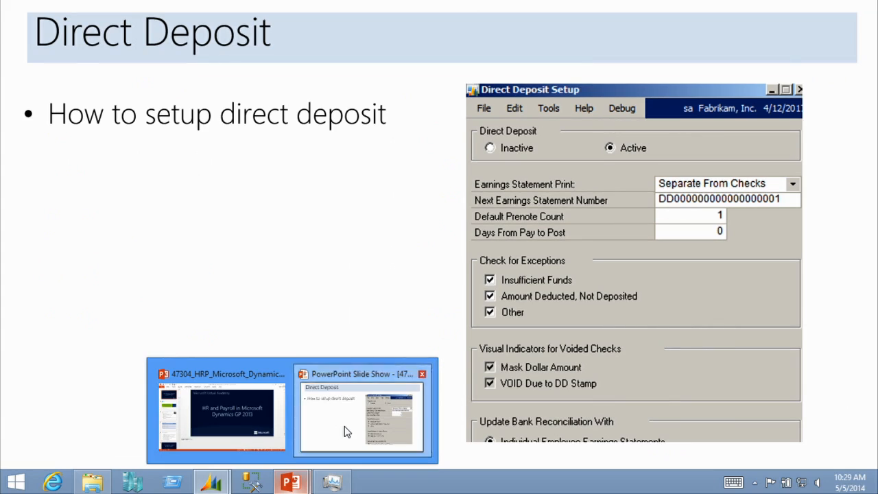
left_click(343, 435)
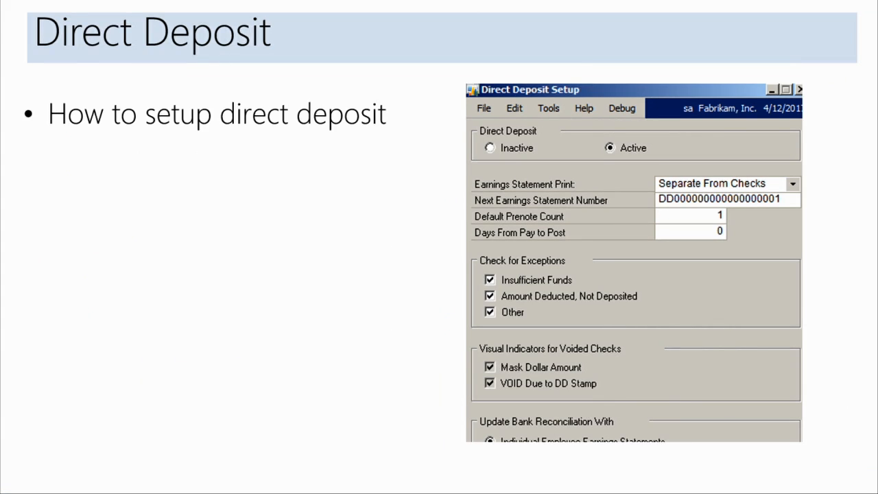
key("Right")
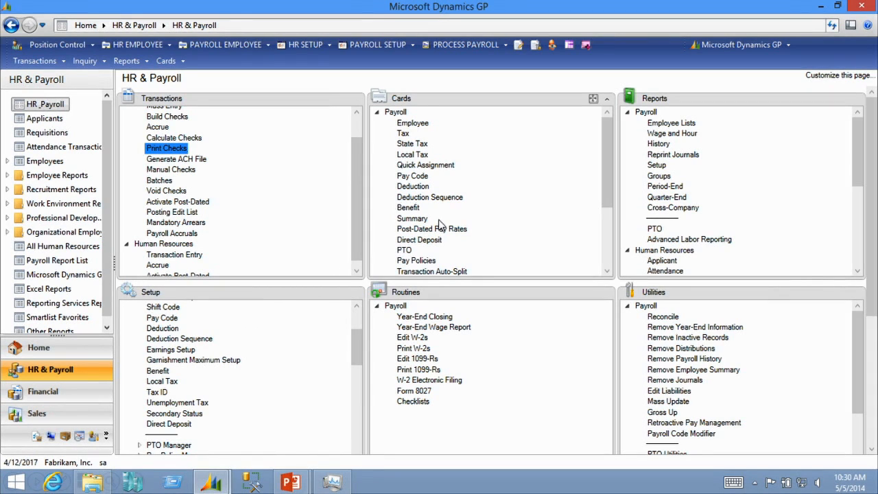
Open Attendance Setup under Human Resources, review its Options reasons and types, and close both windows
left_click_drag(355, 349, 355, 395)
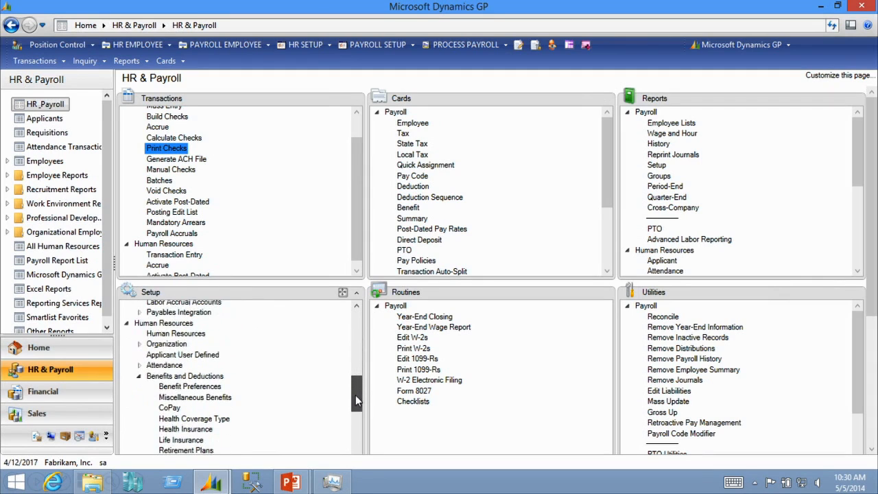
left_click(140, 366)
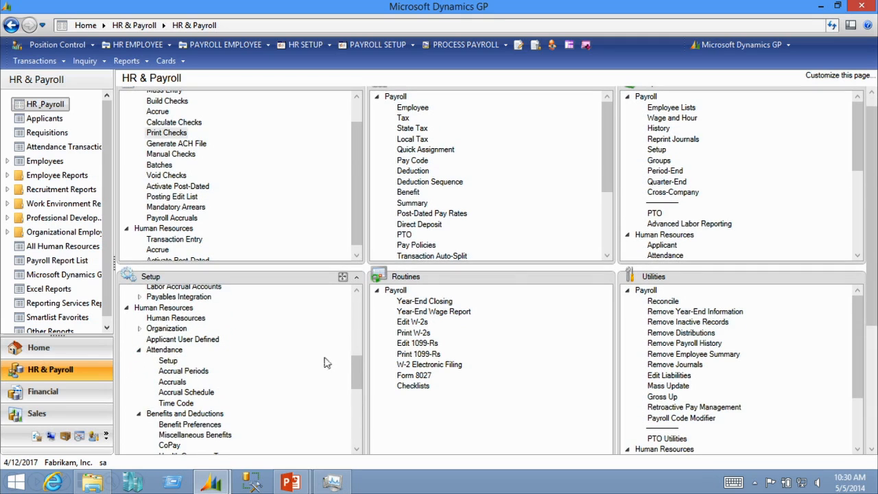
left_click_drag(355, 367, 355, 371)
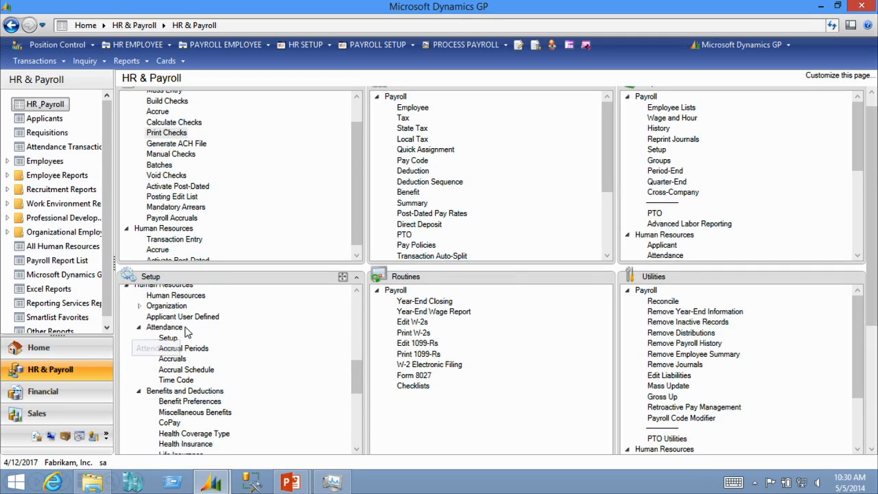
left_click(169, 337)
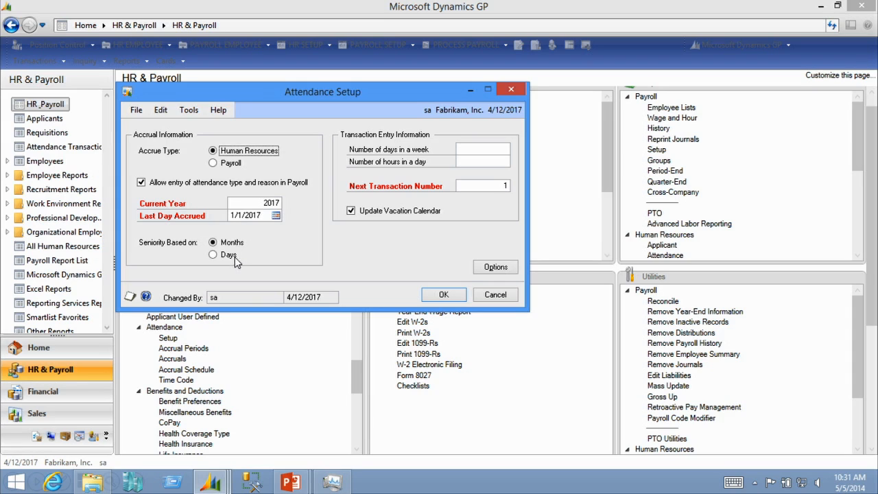
left_click(499, 271)
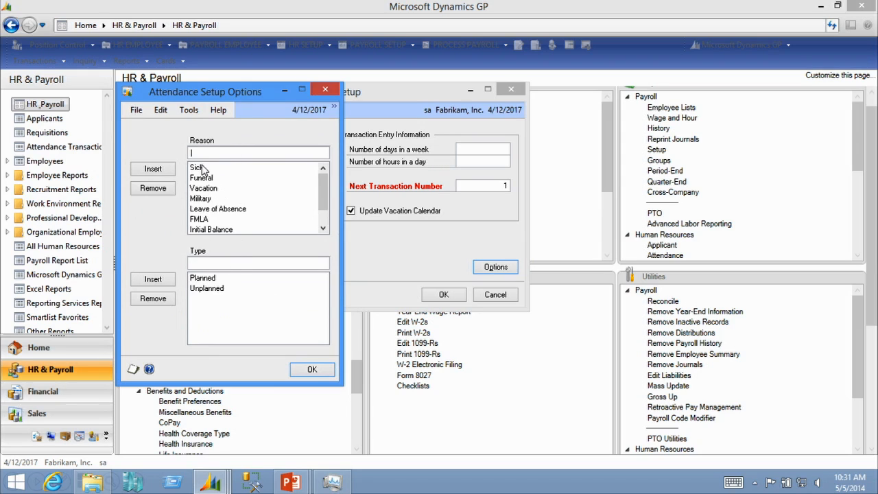
left_click(310, 371)
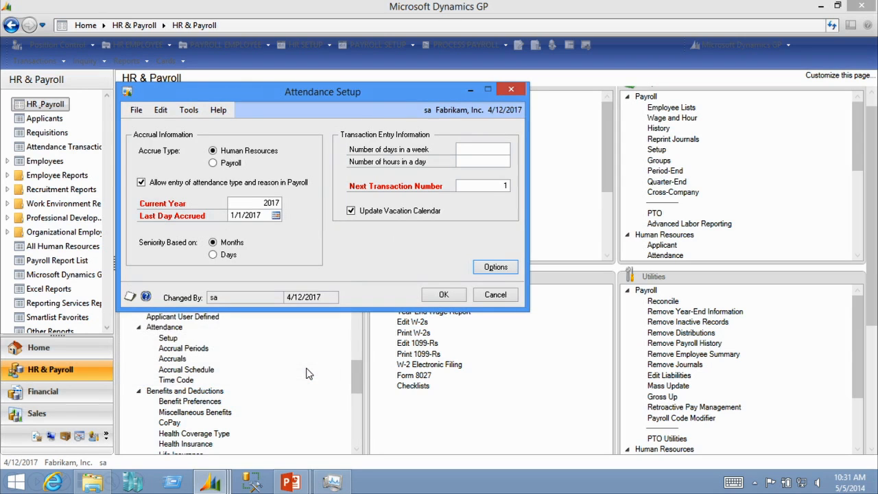
left_click(449, 293)
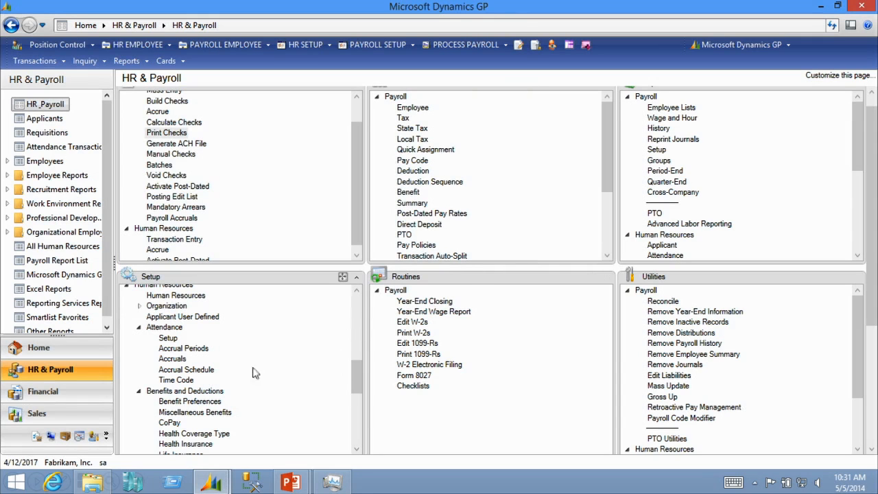
Open the Attendance Accrual Periods setup
left_click(199, 352)
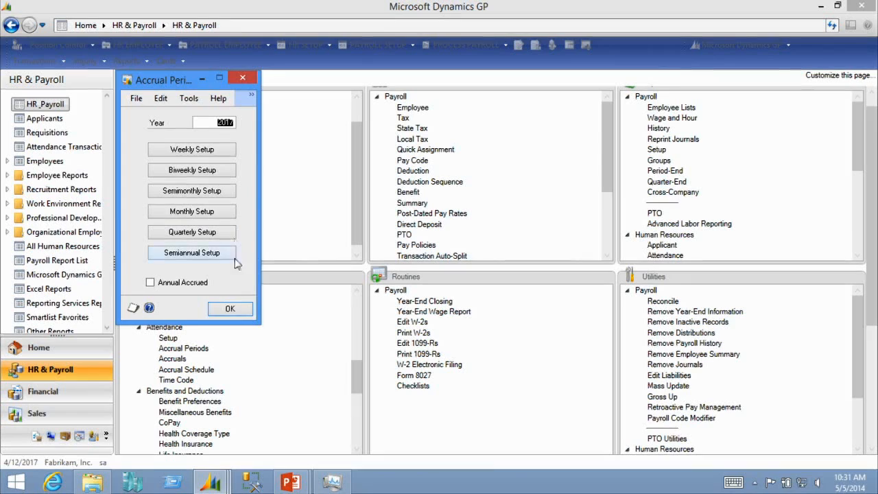
Close the accrual periods window and open the VAC schedule in Accrual Schedule Setup
left_click(230, 310)
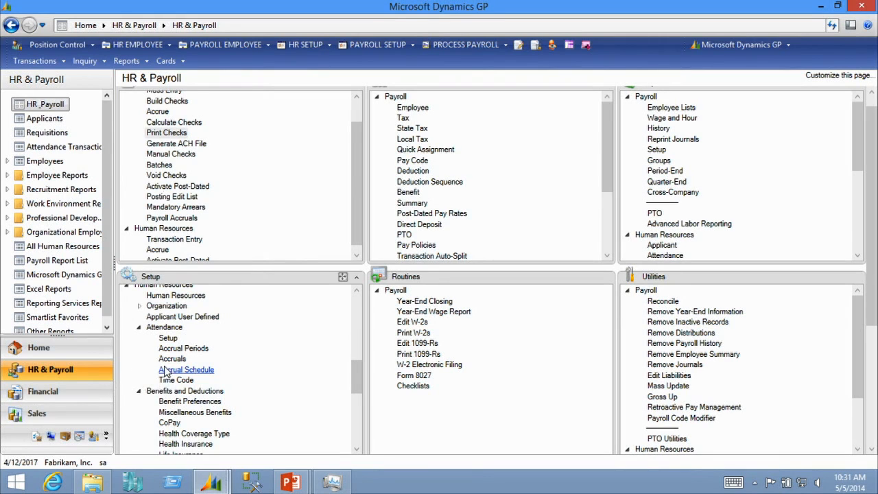
left_click(165, 370)
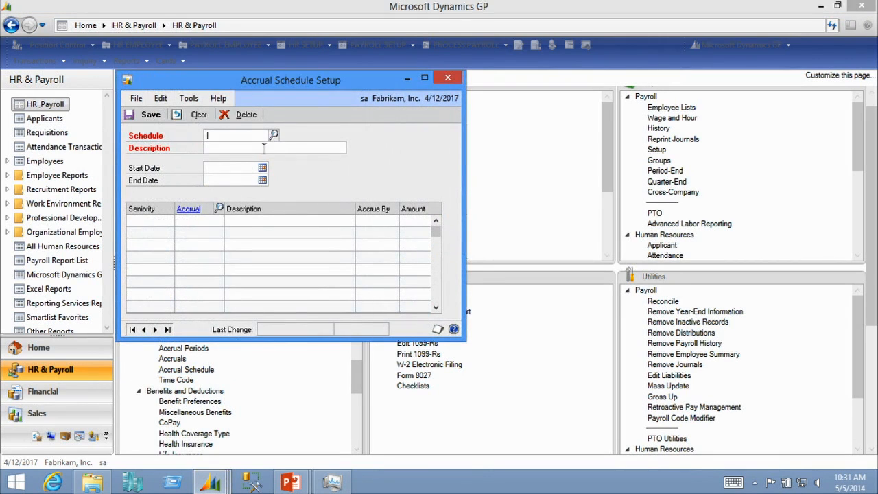
left_click(274, 136)
double_click(193, 161)
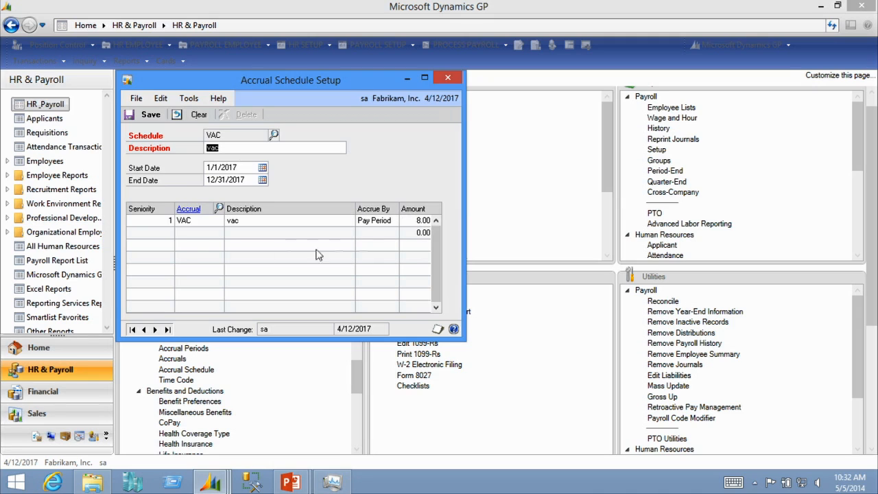
Open the VAC accrual's setup record from the schedule's accrual line
left_click(190, 210)
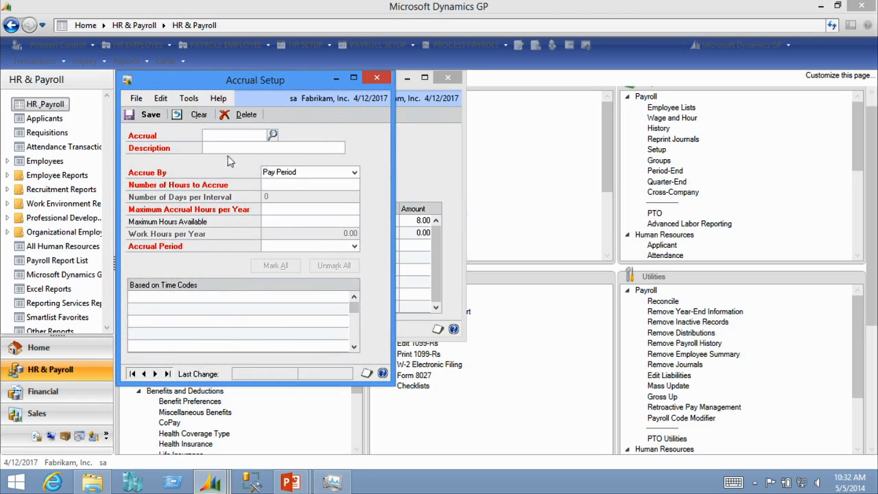
left_click(273, 134)
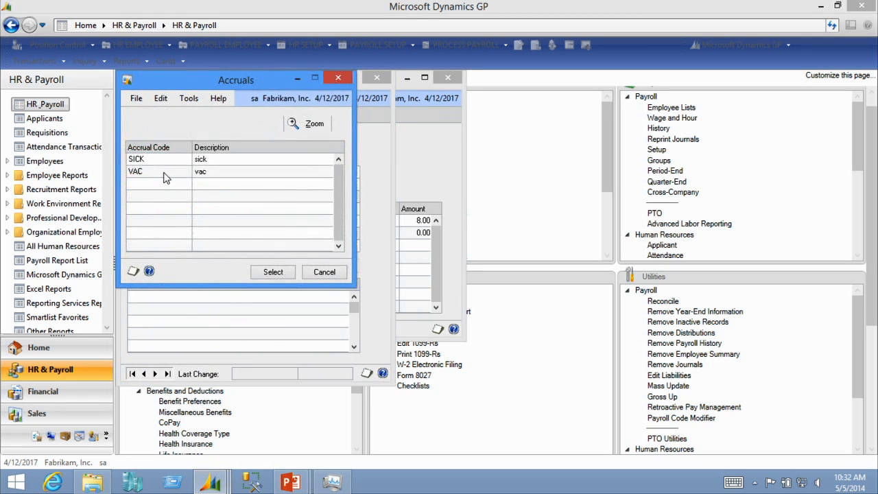
double_click(167, 172)
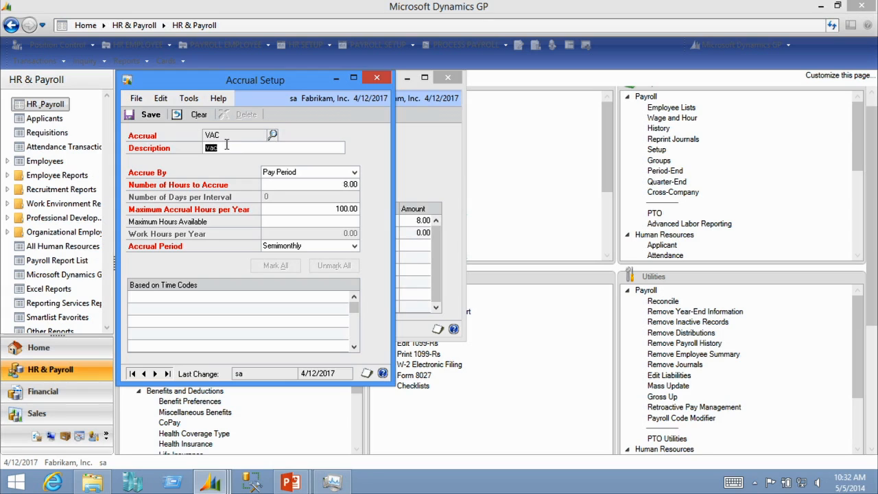
Review the VAC accrual's Accrue By and Accrual Period options, save it, and close both accrual windows
left_click(293, 175)
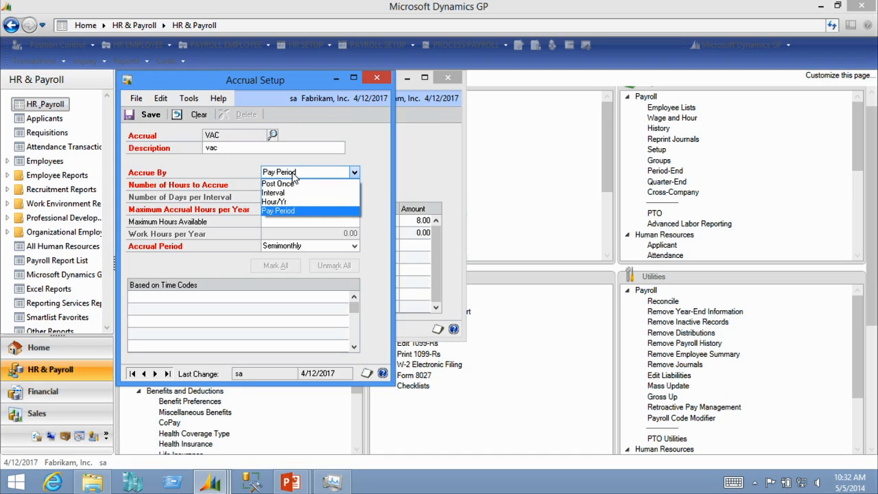
left_click(299, 210)
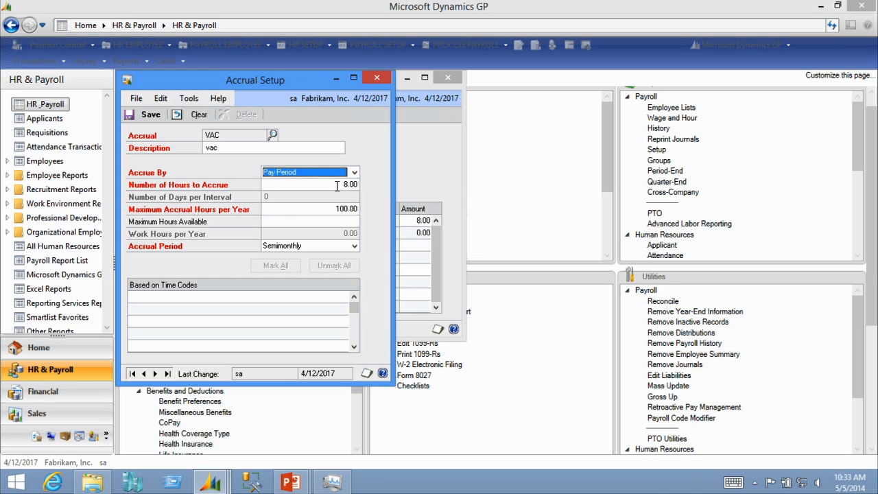
left_click(283, 207)
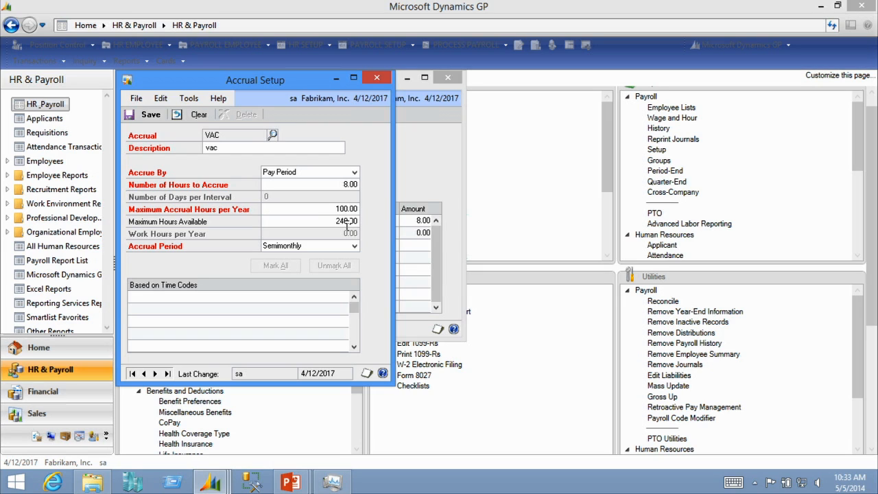
left_click(347, 248)
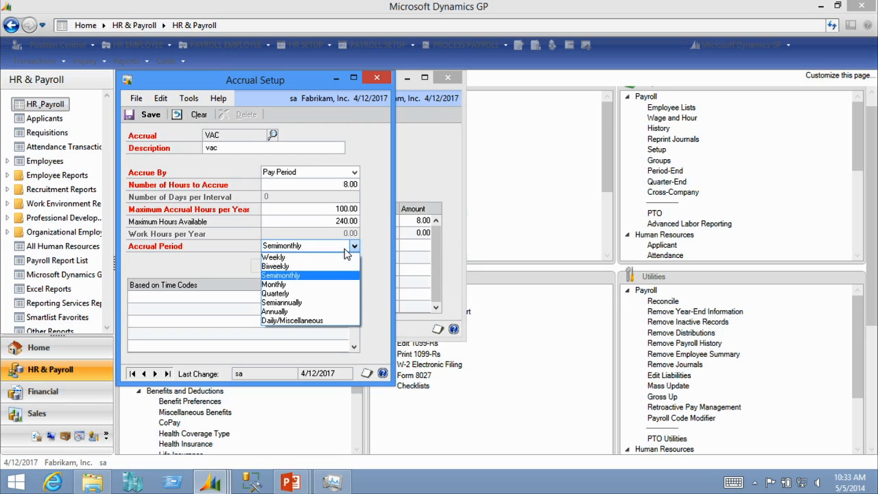
left_click(346, 250)
left_click(148, 115)
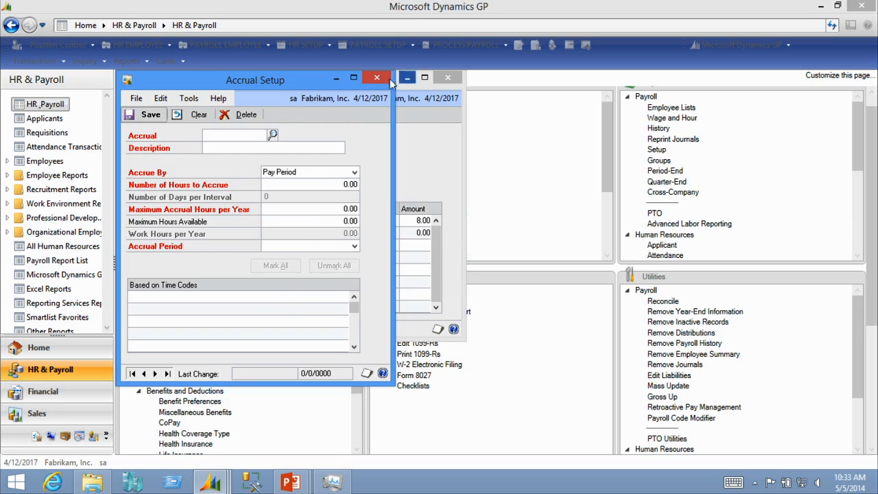
left_click(388, 79)
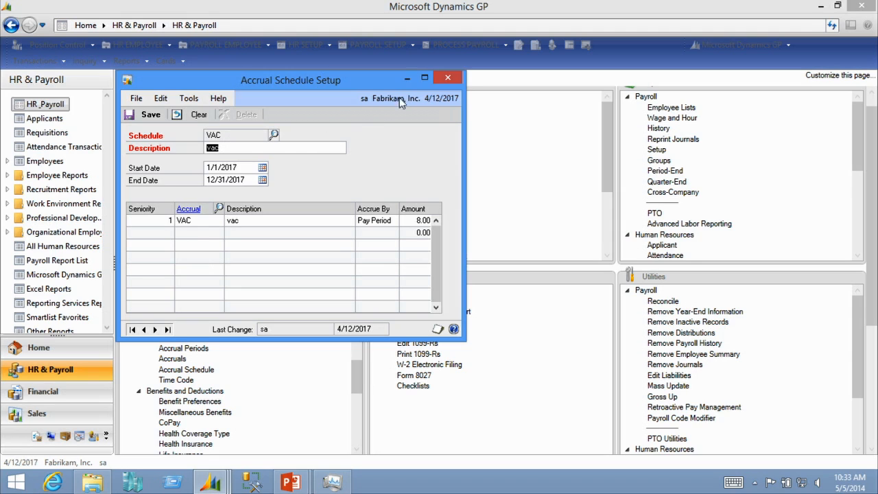
left_click(448, 77)
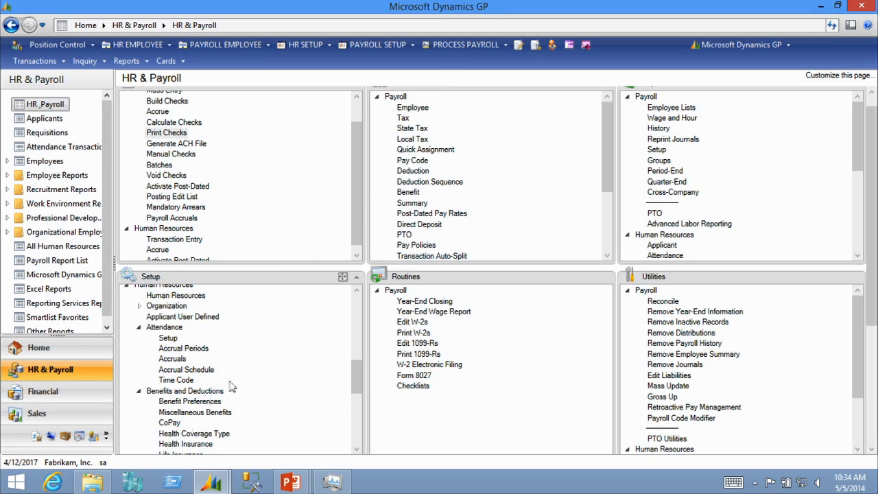
Open Time Code Setup and look up the VAC time code
left_click(176, 380)
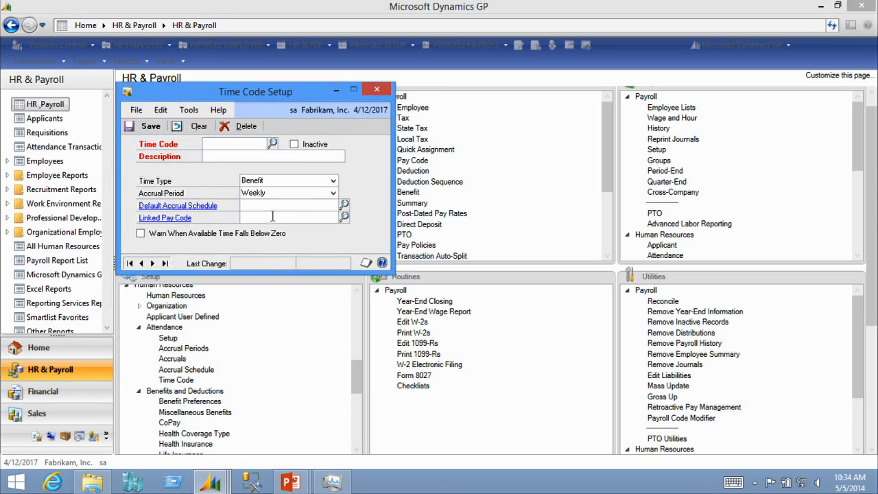
left_click_drag(304, 90, 297, 120)
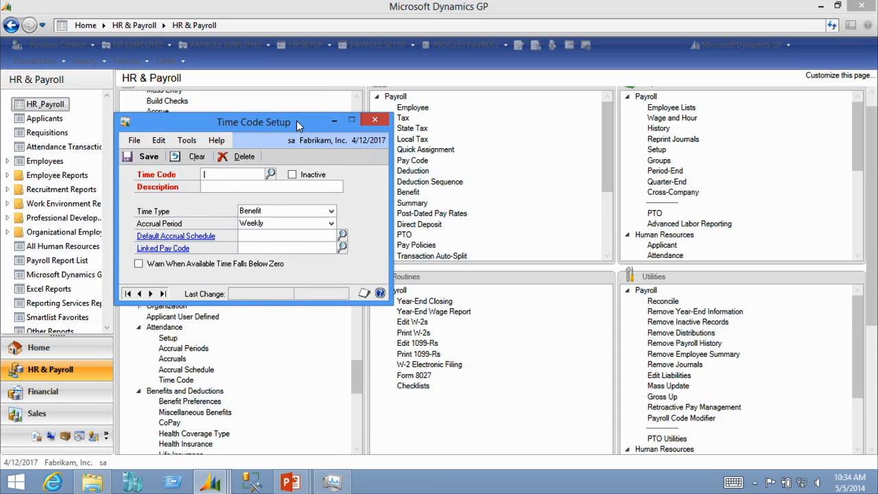
left_click(271, 174)
double_click(188, 161)
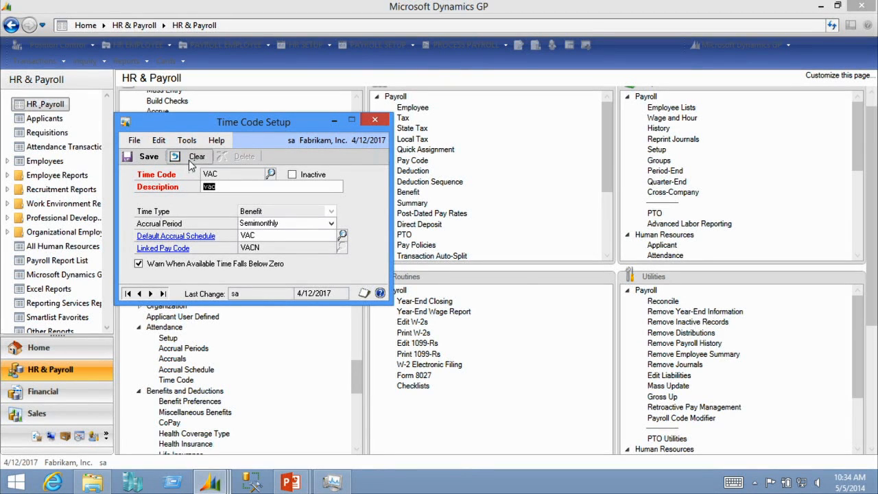
Clear the time code form, review the Time Type choices, and close Time Code Setup
left_click(182, 158)
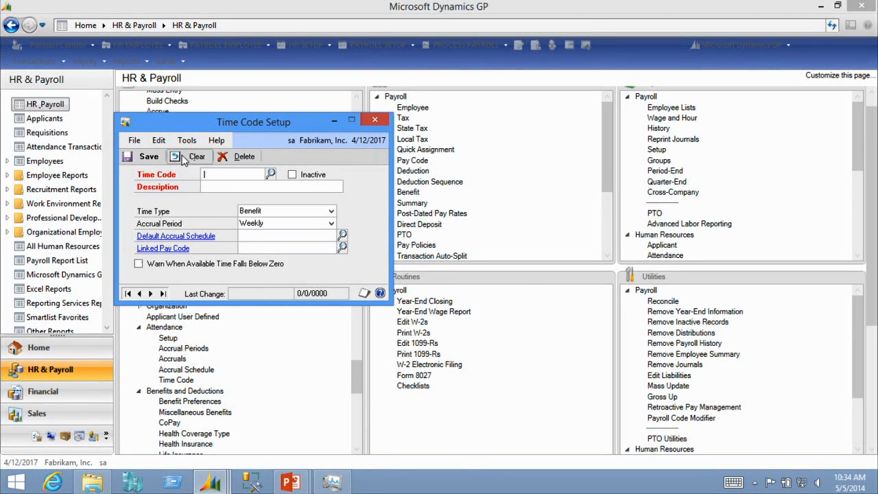
left_click(282, 216)
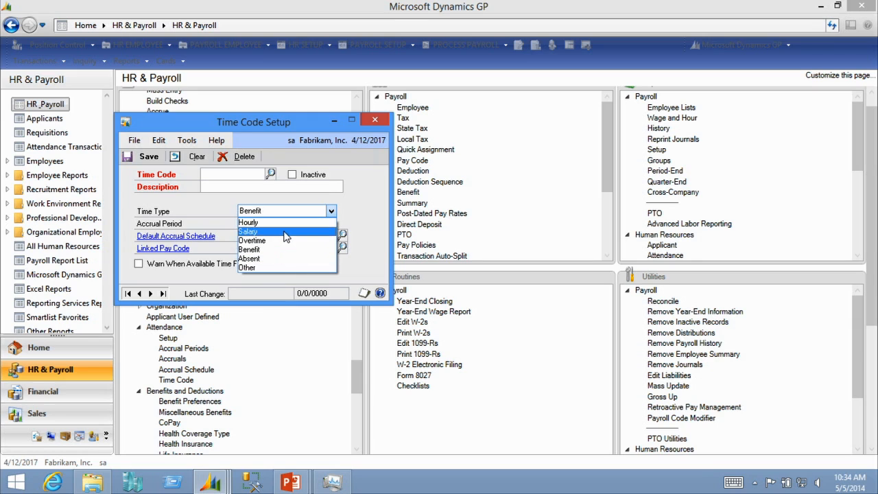
left_click(197, 207)
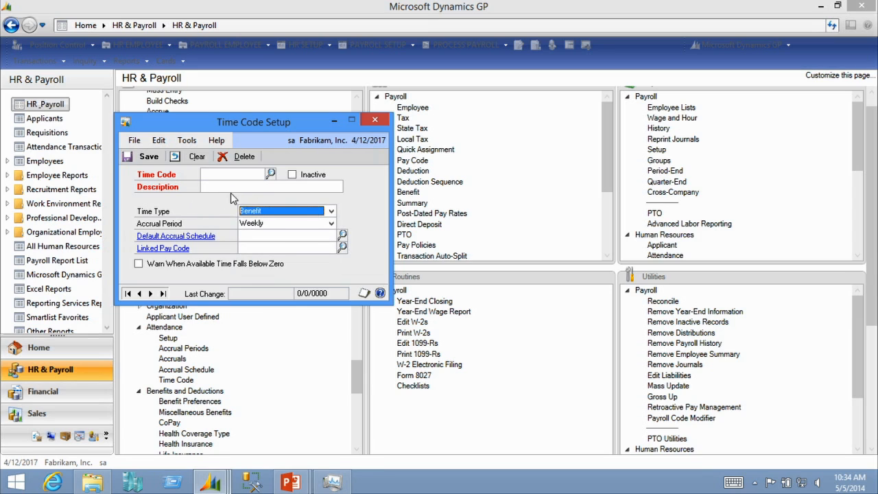
left_click(378, 120)
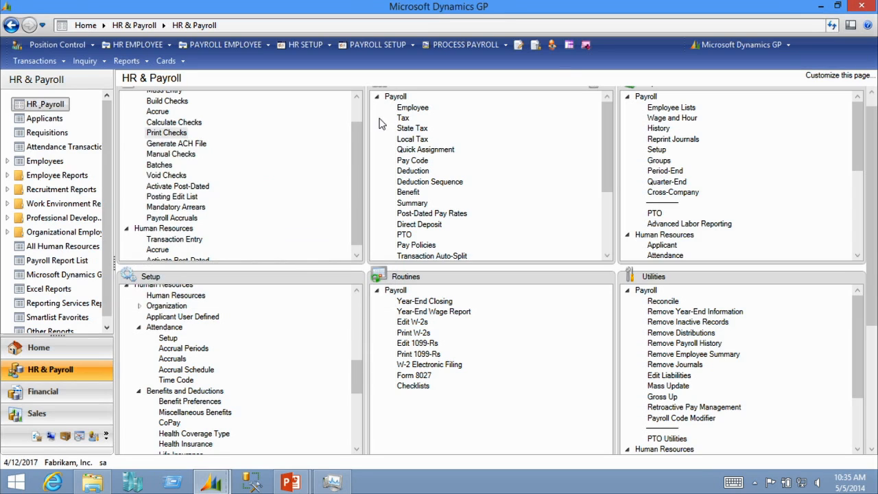
Expand Extra Fields in the setup list, review the Employee extra field labels, and close the window
left_click_drag(356, 389, 360, 410)
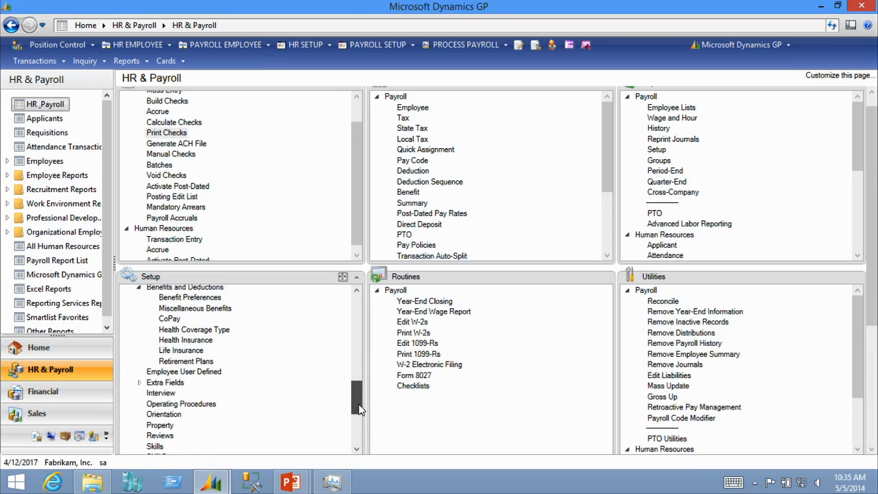
left_click(140, 384)
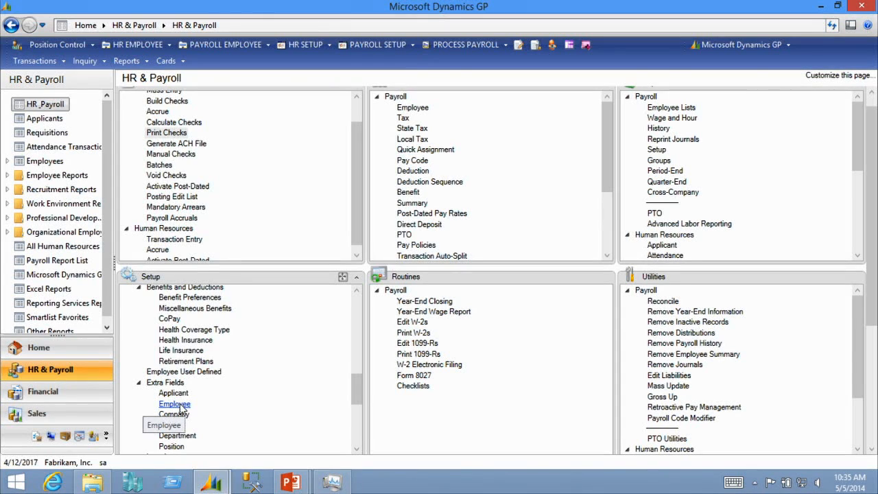
left_click(181, 407)
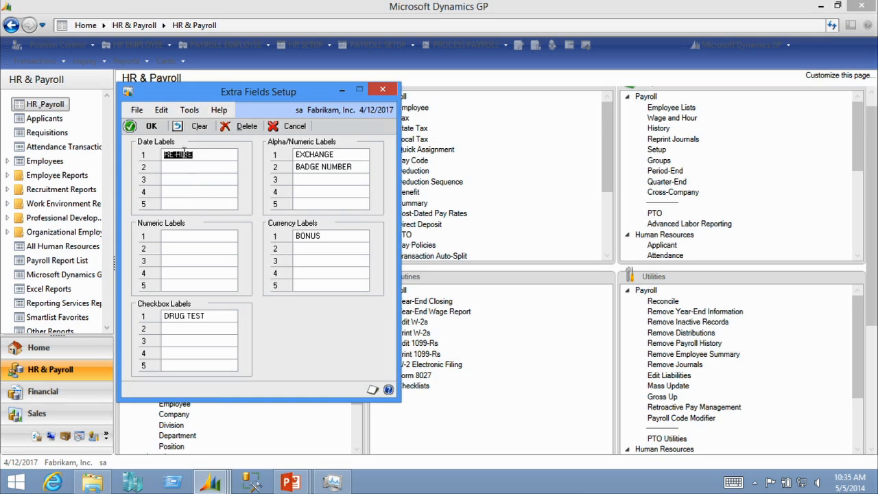
left_click(383, 90)
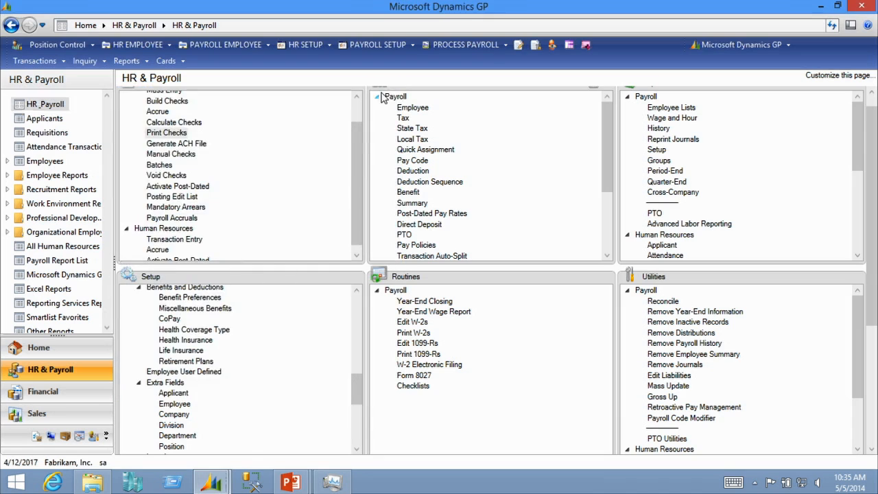
Open Employee Maintenance and look up the first employee whose ID starts with A
left_click(414, 108)
type("A")
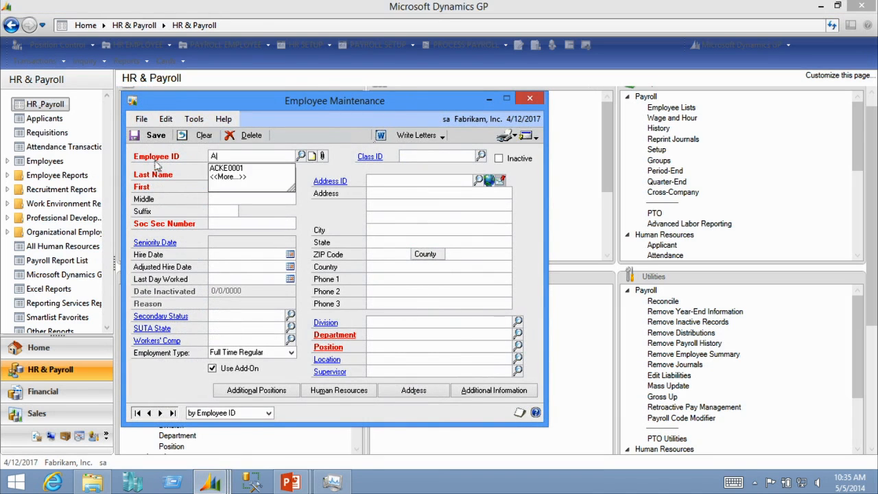
left_click(240, 168)
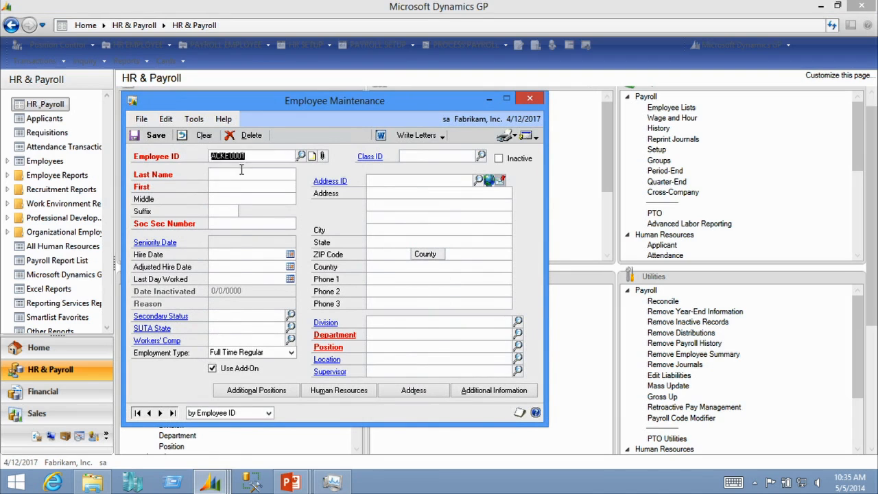
View the employee's Human Resources details and extra fields, then close all employee windows
left_click(336, 390)
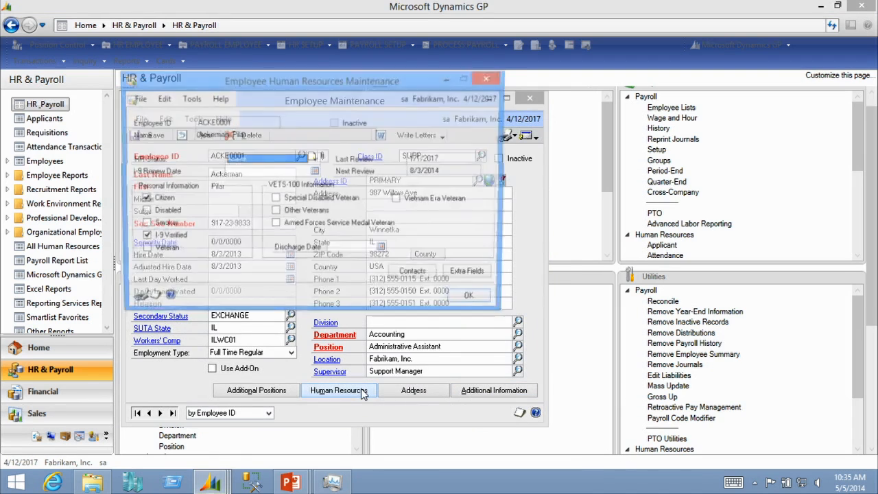
left_click(473, 274)
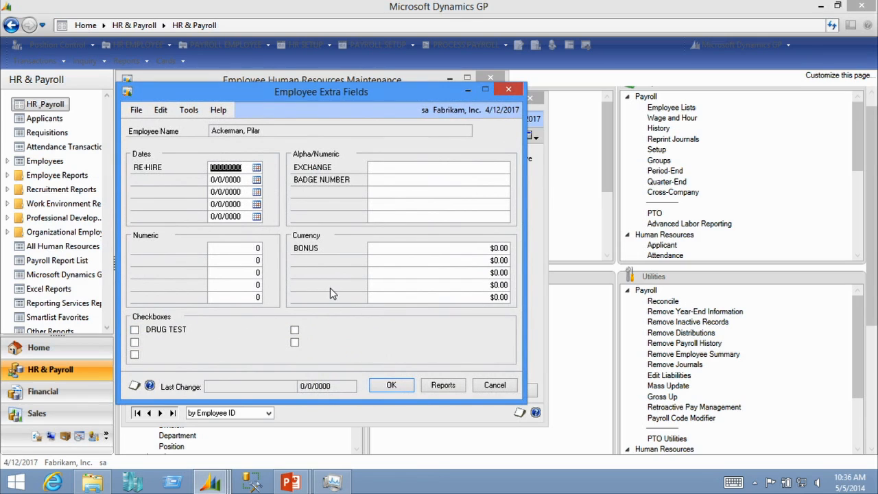
left_click(508, 90)
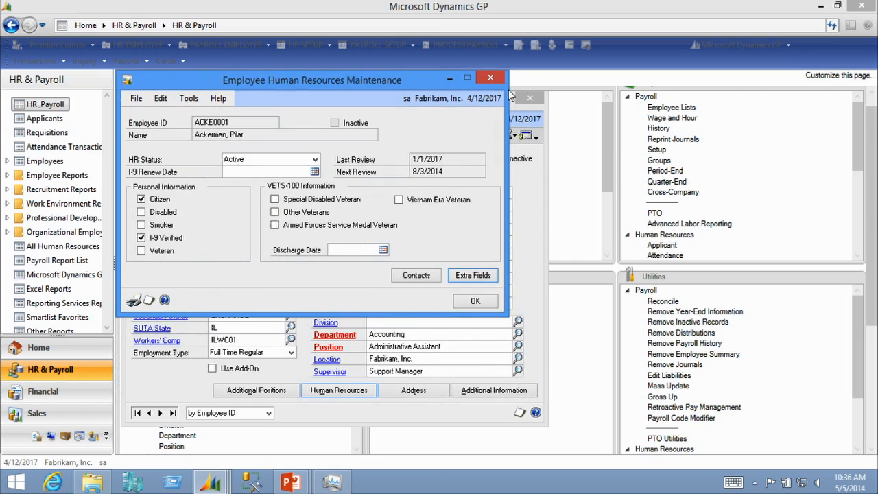
left_click(489, 77)
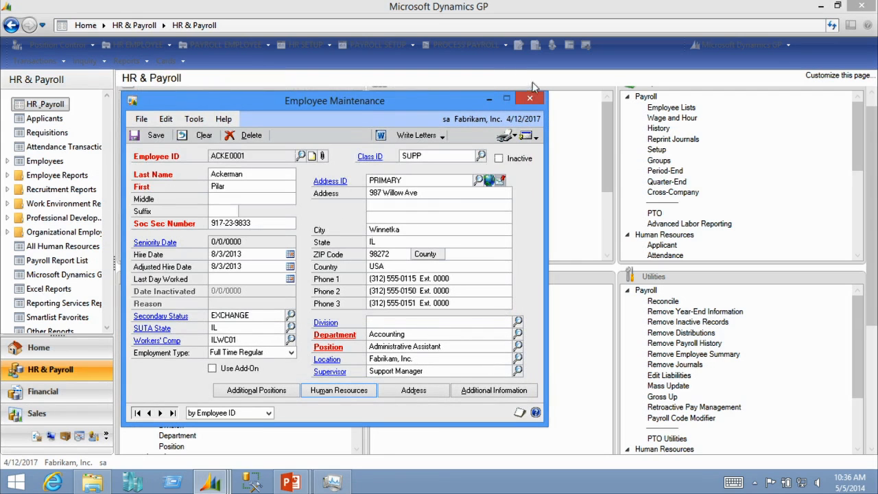
left_click(532, 100)
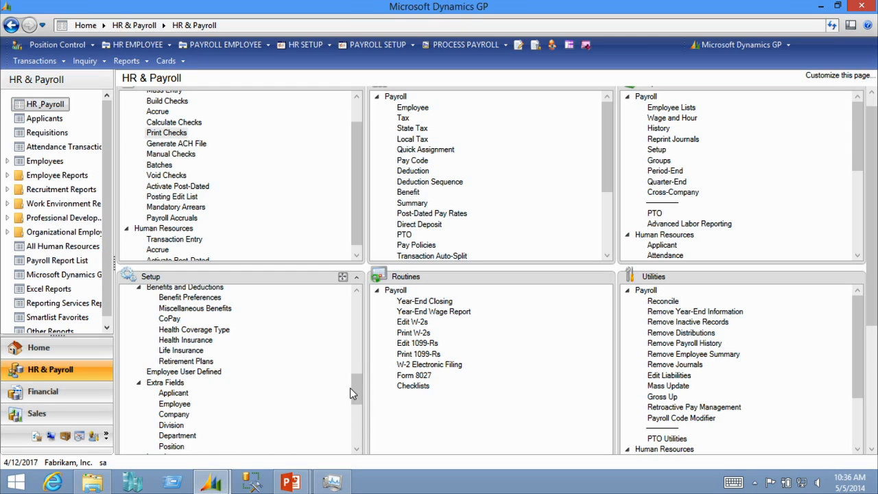
Open Orientation Setup and look up the FULLTIME START orientation checklist
left_click_drag(356, 387, 357, 416)
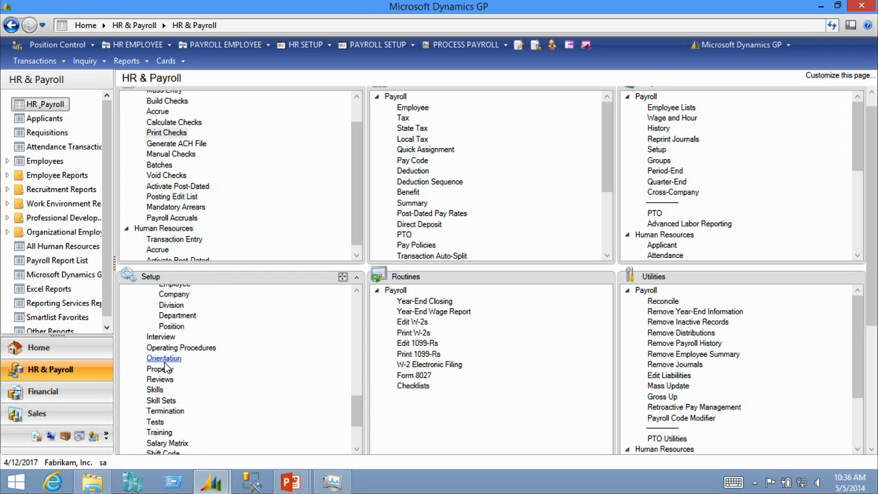
left_click(164, 360)
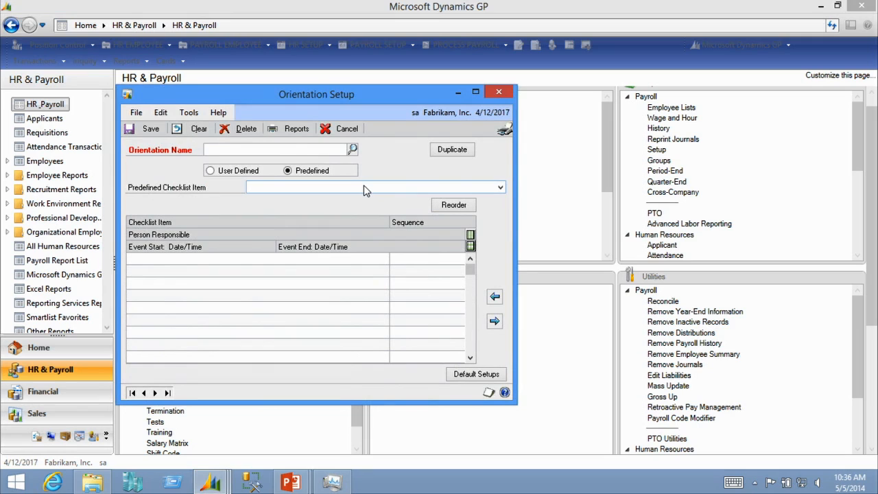
left_click(353, 150)
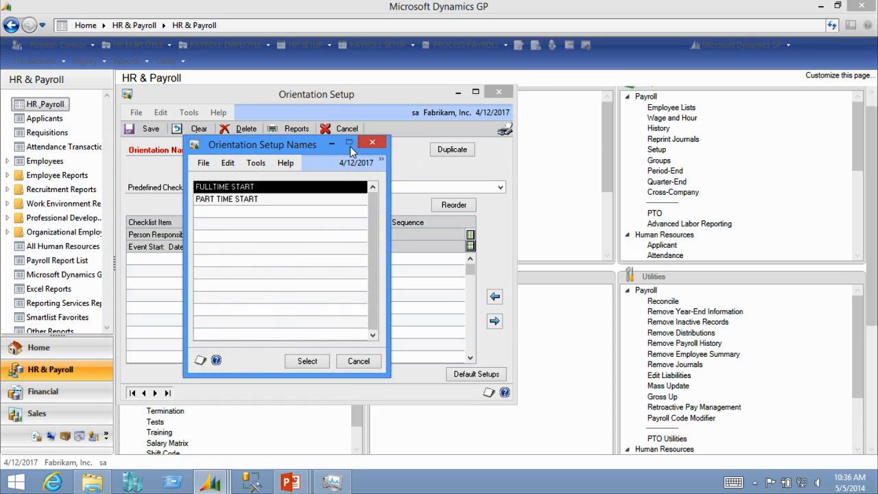
double_click(240, 188)
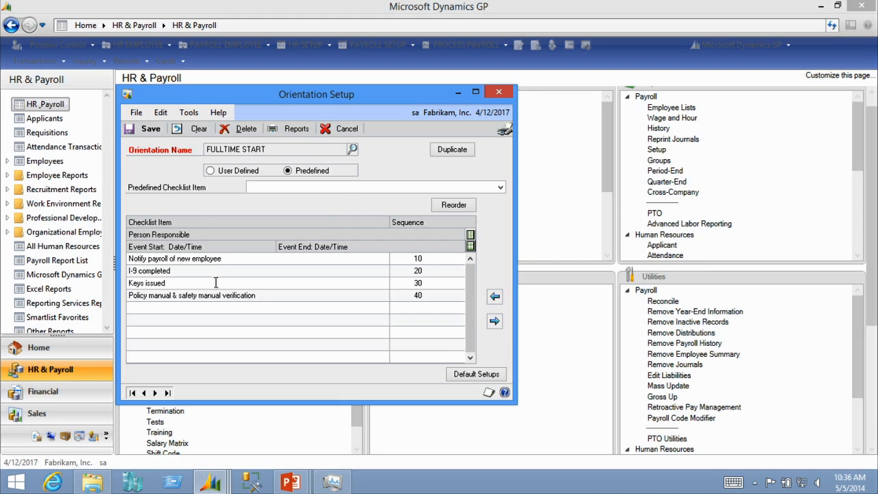
Close Orientation Setup, open Review Policies Setup, and look up the MANAGER review setup
left_click(498, 93)
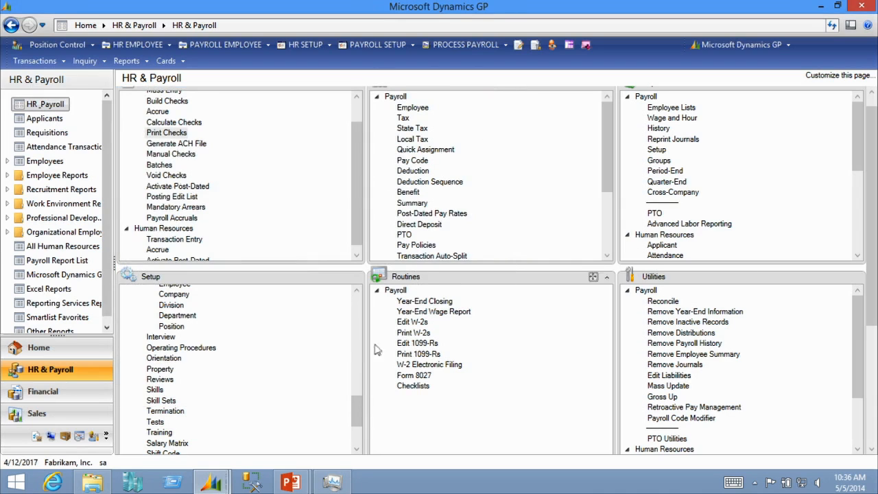
left_click_drag(357, 410, 359, 422)
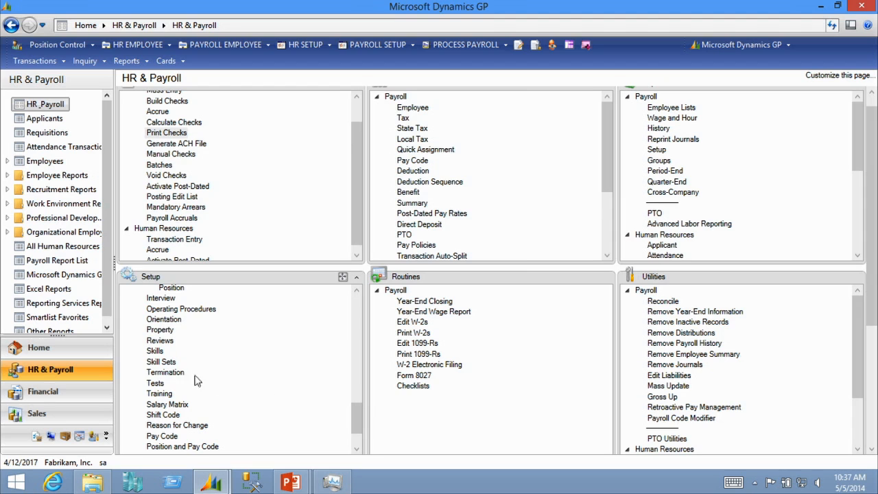
left_click(165, 341)
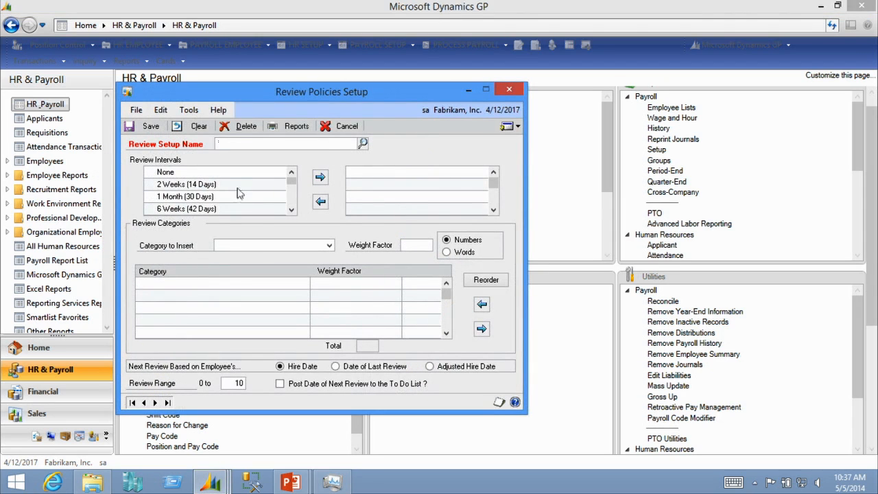
left_click(363, 144)
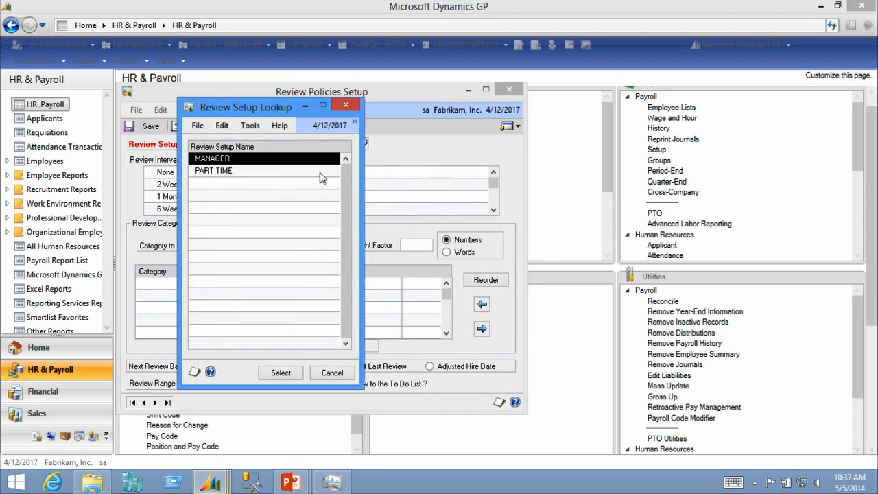
double_click(250, 159)
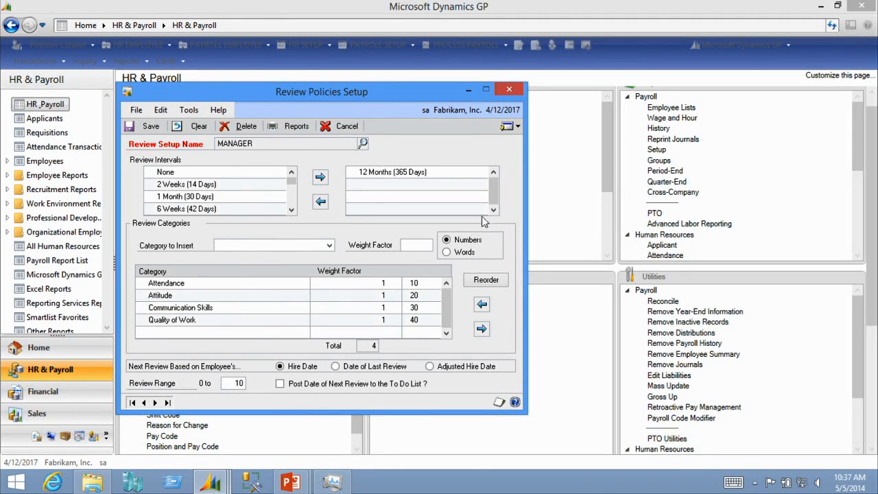
Close Review Policies Setup, then open Skills Setup to view the skills list and close it
left_click(510, 89)
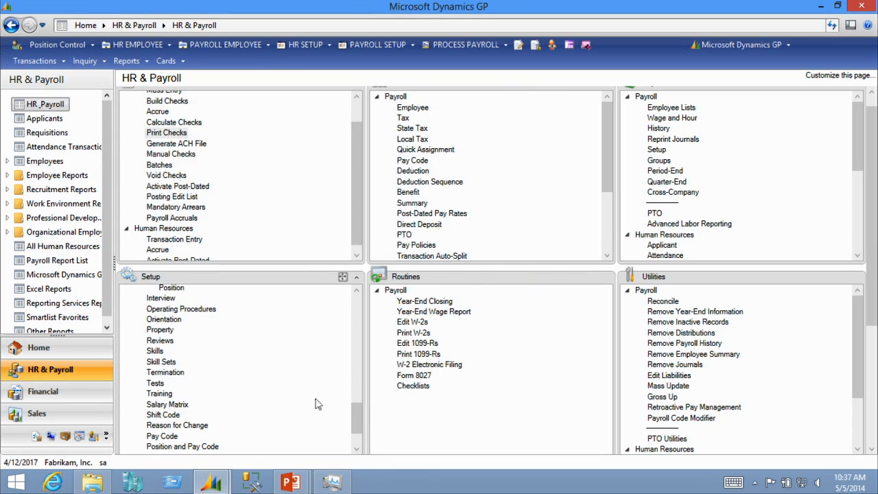
left_click(156, 351)
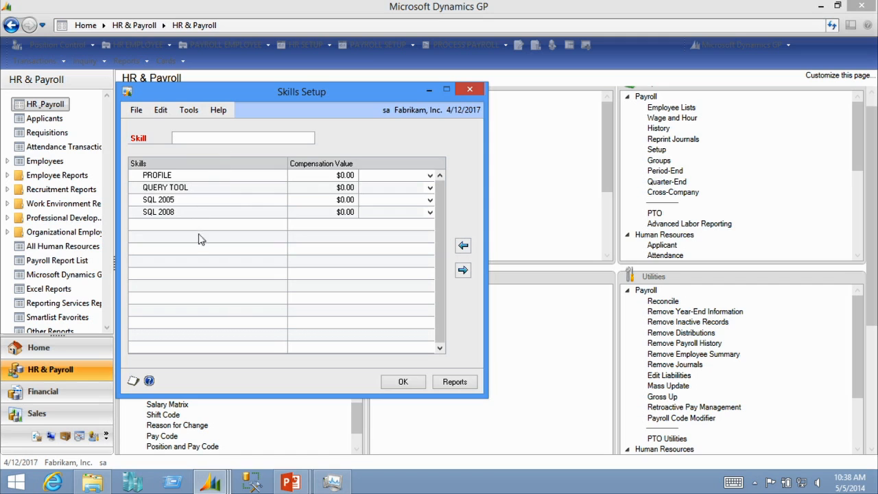
left_click(469, 90)
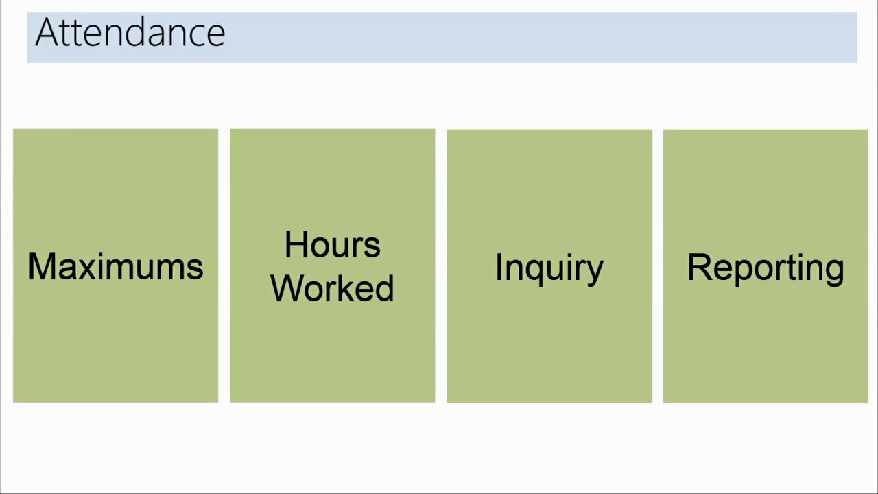